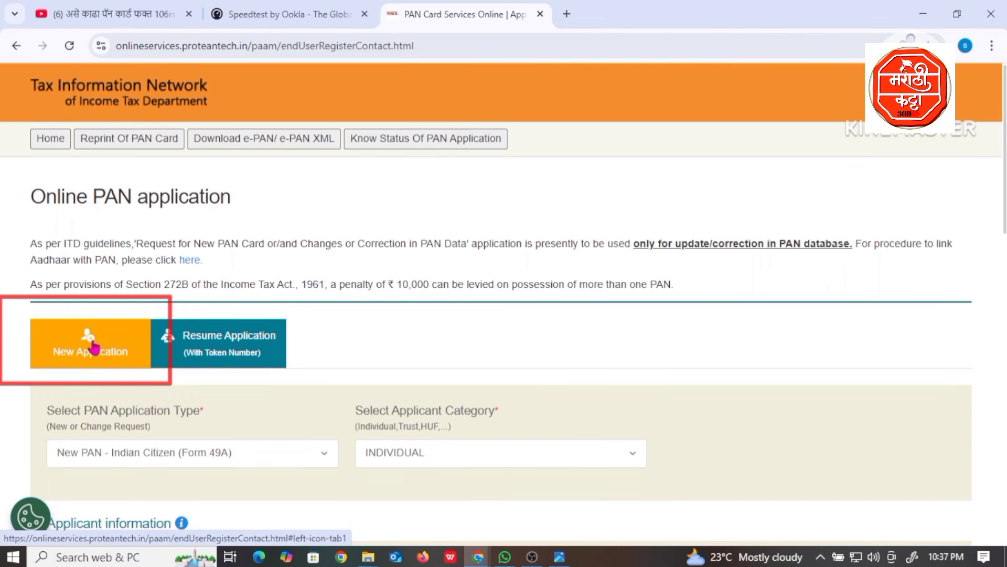
Choose New PAN - Indian Citizen (Form 49A) as the PAN application type and INDIVIDUAL as the applicant category
scroll(95, 351, "down", 1)
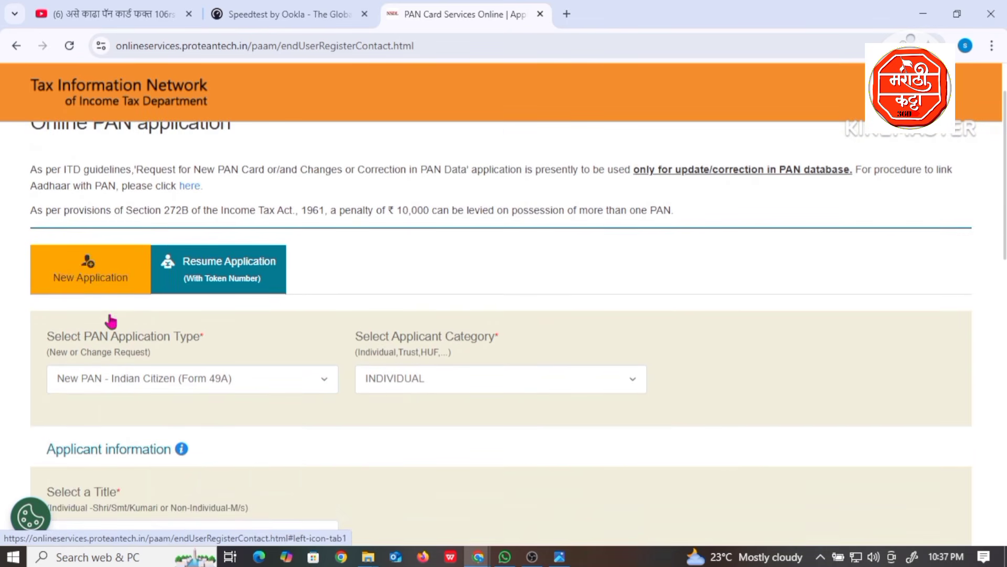
left_click(139, 382)
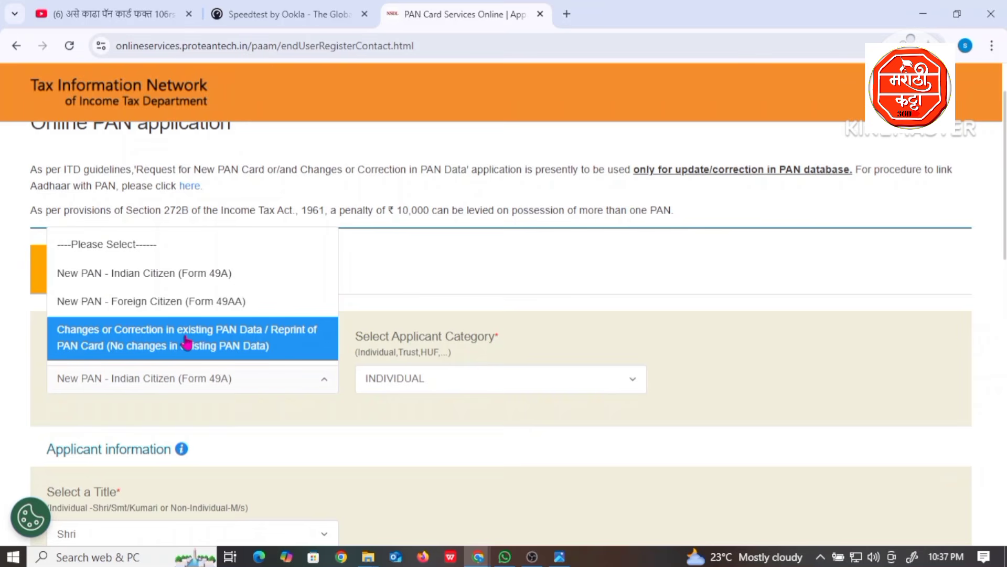
left_click(167, 282)
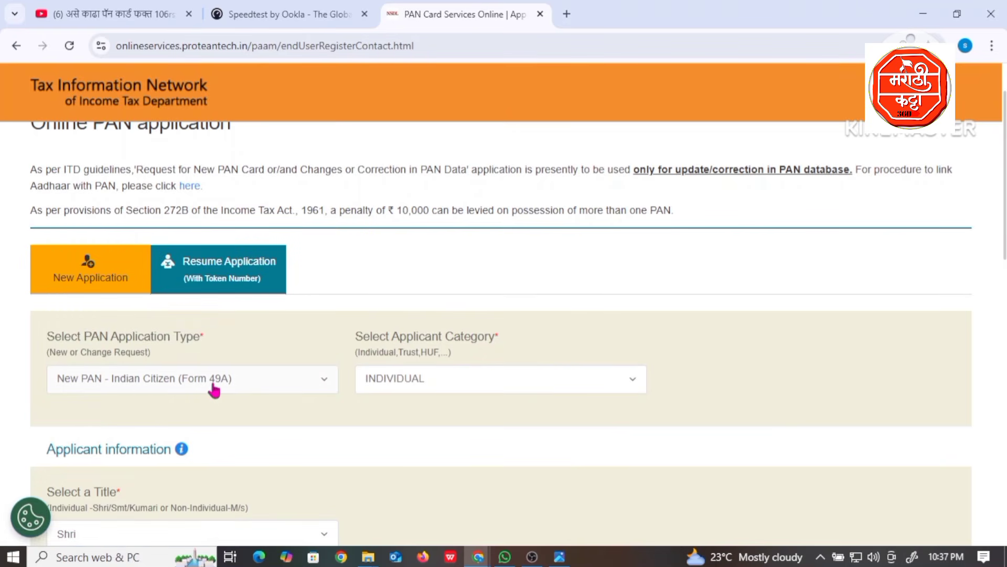
left_click(399, 391)
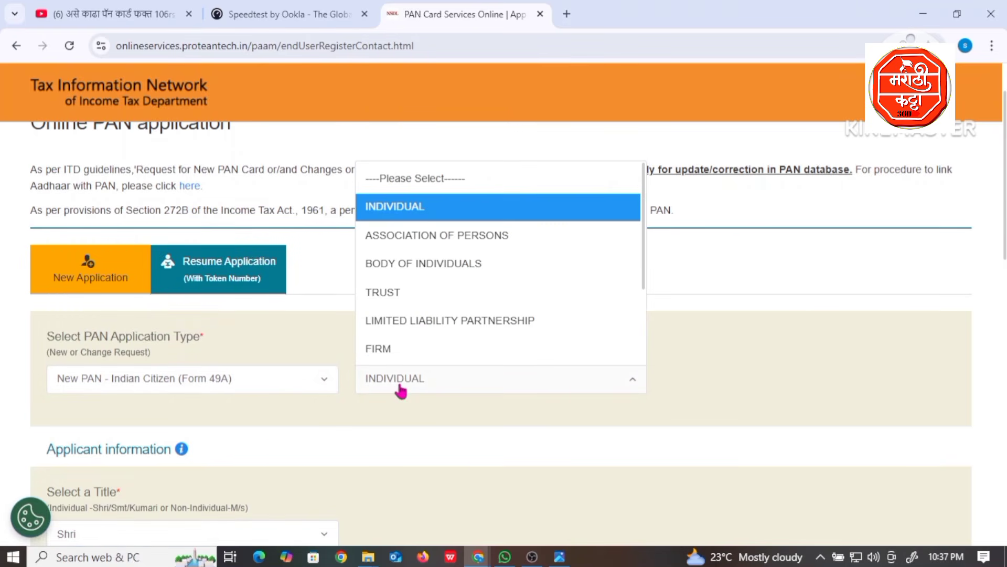
left_click(400, 390)
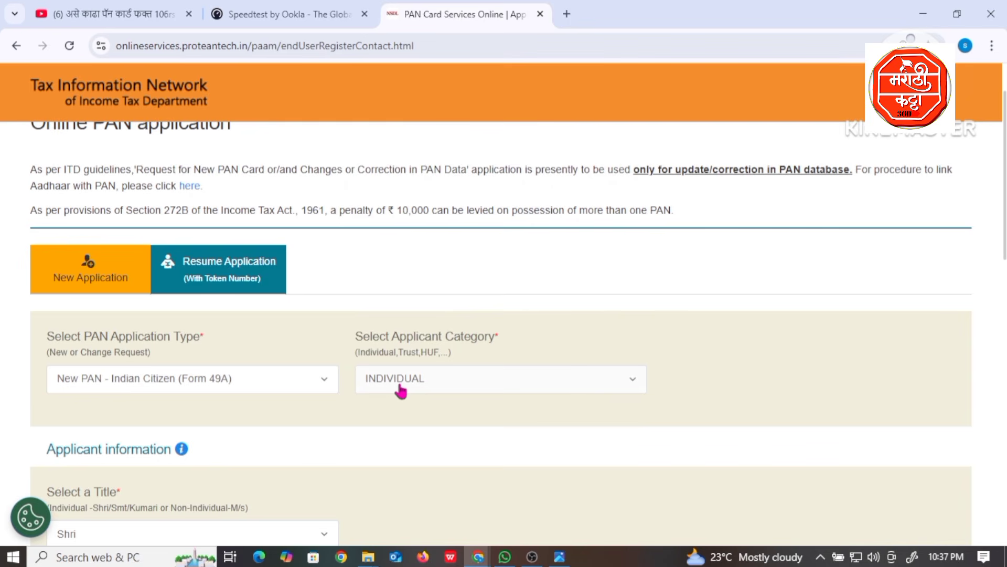
left_click(401, 391)
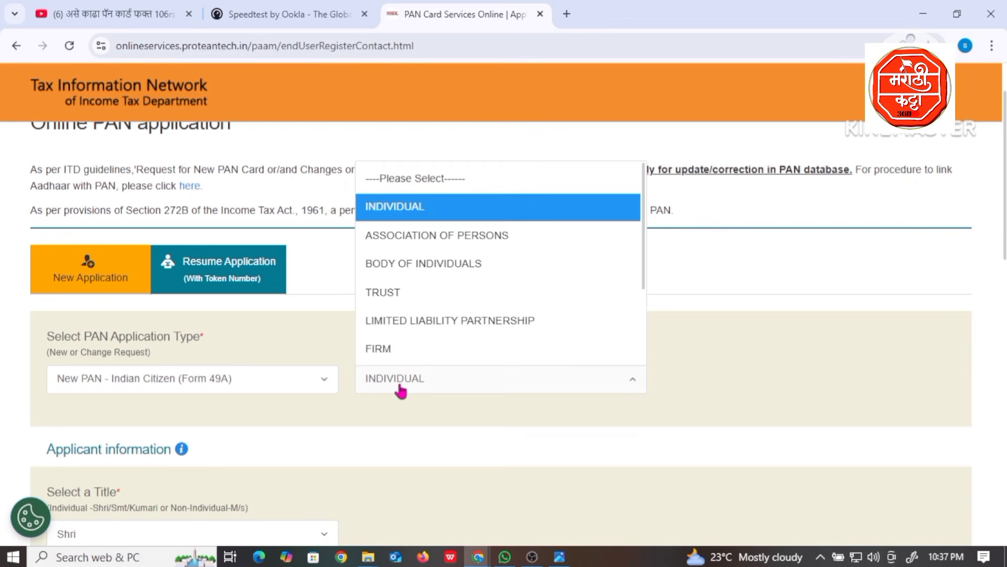
left_click(389, 211)
Choose Shri as the applicant's title in the applicant information
scroll(147, 397, "down", 3)
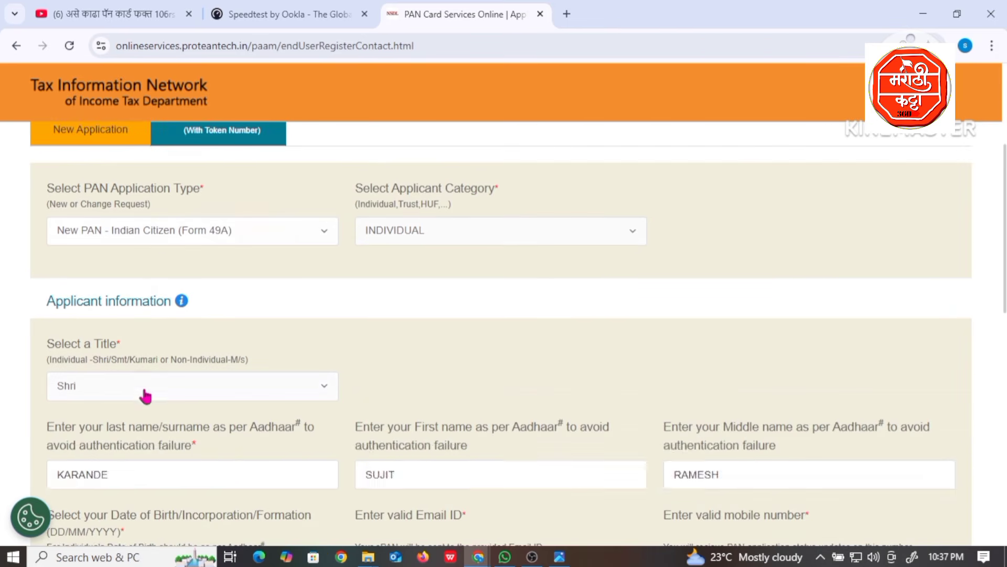
left_click(108, 392)
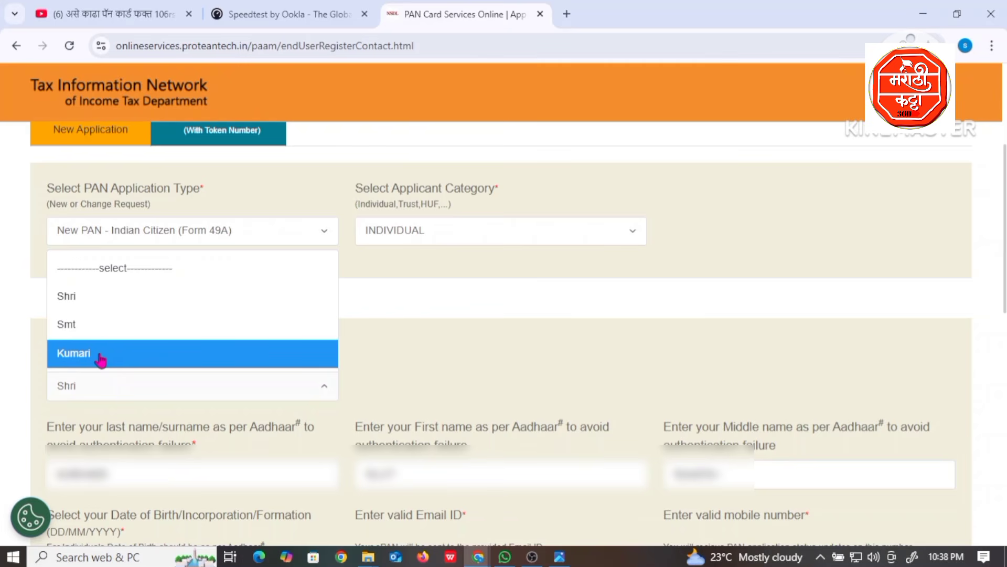
left_click(92, 307)
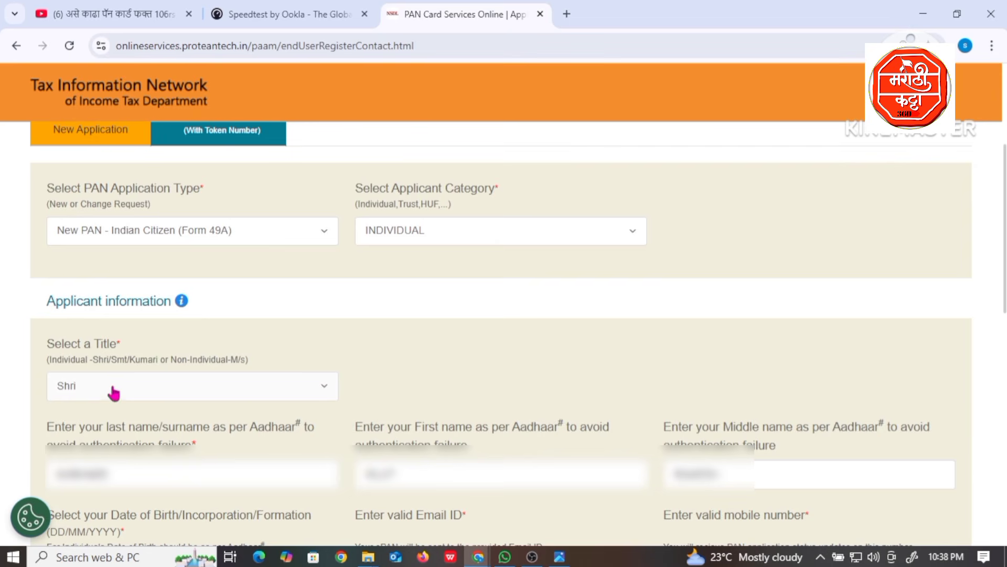
Go through the applicant's surname, first name and middle name fields without entering anything
scroll(112, 392, "down", 3)
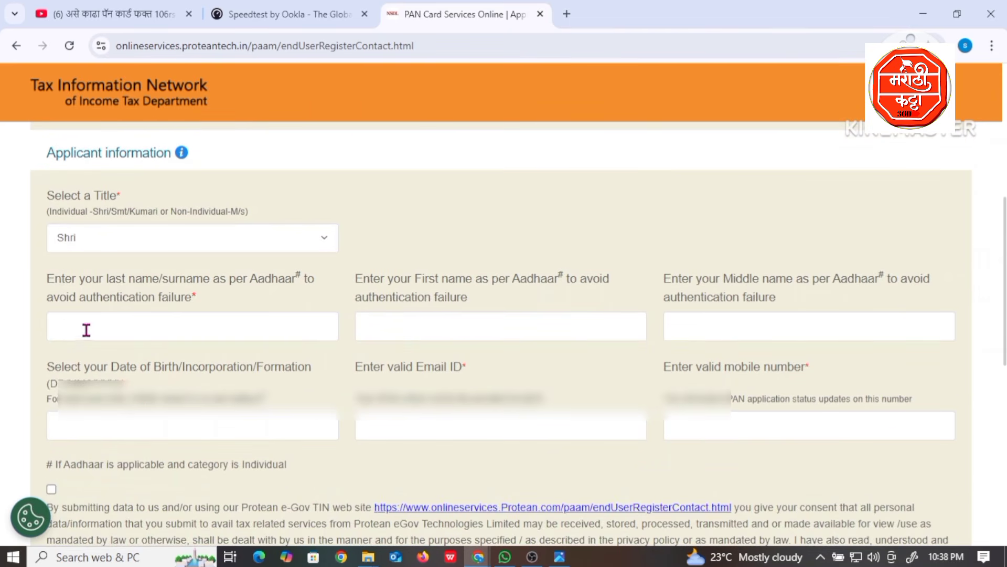
left_click(104, 325)
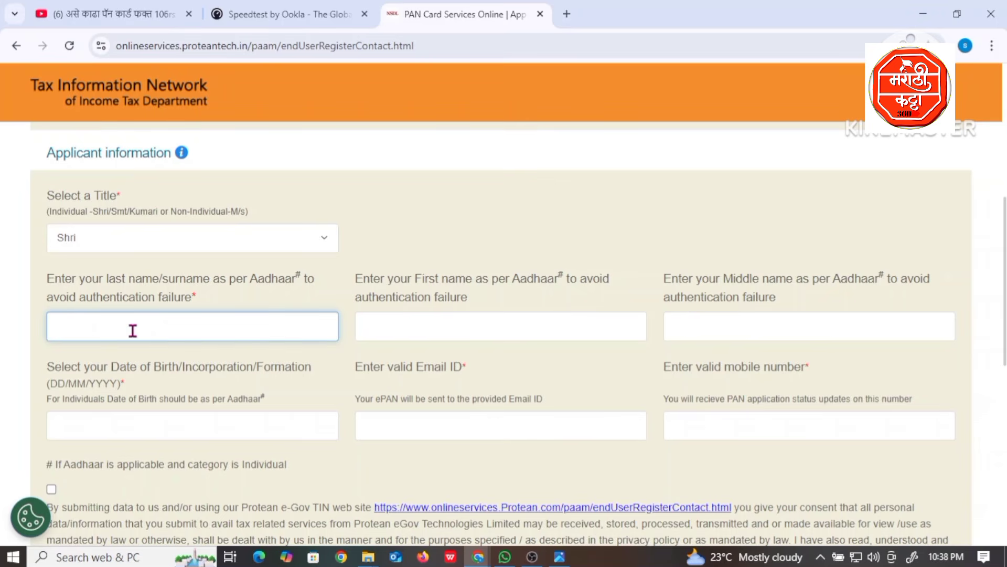
left_click(437, 328)
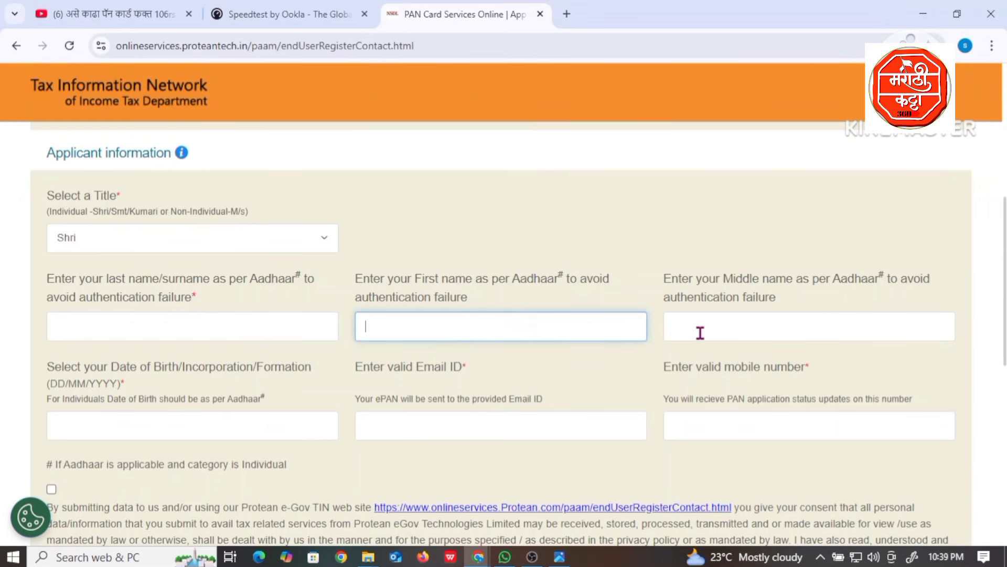
left_click(736, 326)
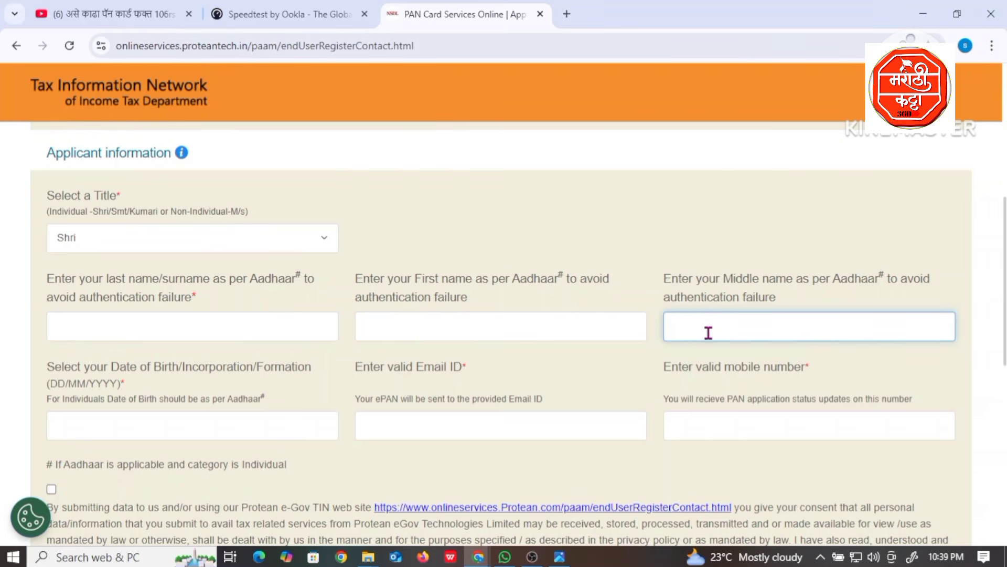
Browse the year list of the date of birth calendar, and visit the email ID and mobile number fields
left_click(170, 430)
left_click(195, 490)
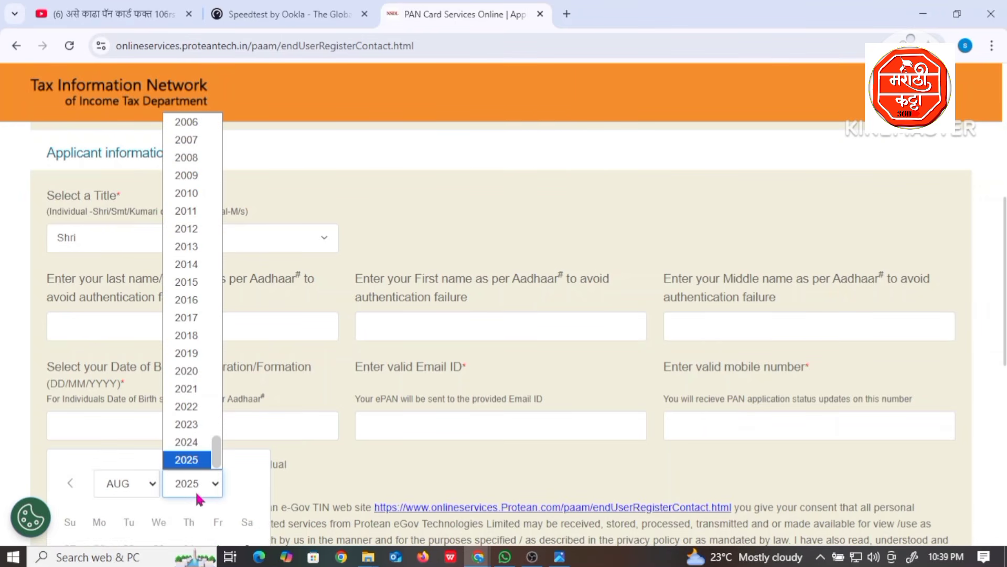
scroll(197, 355, "up", 14)
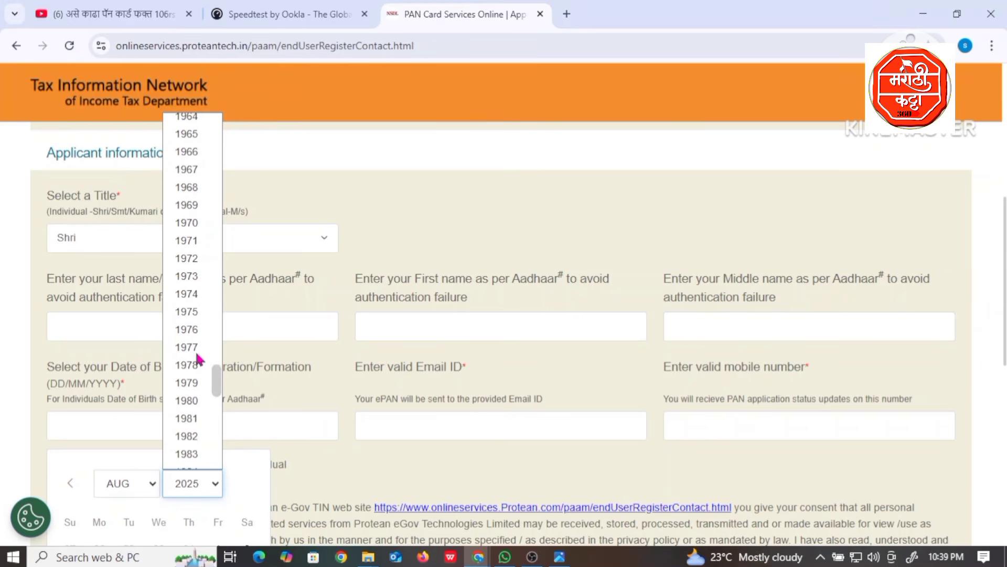
left_click(257, 417)
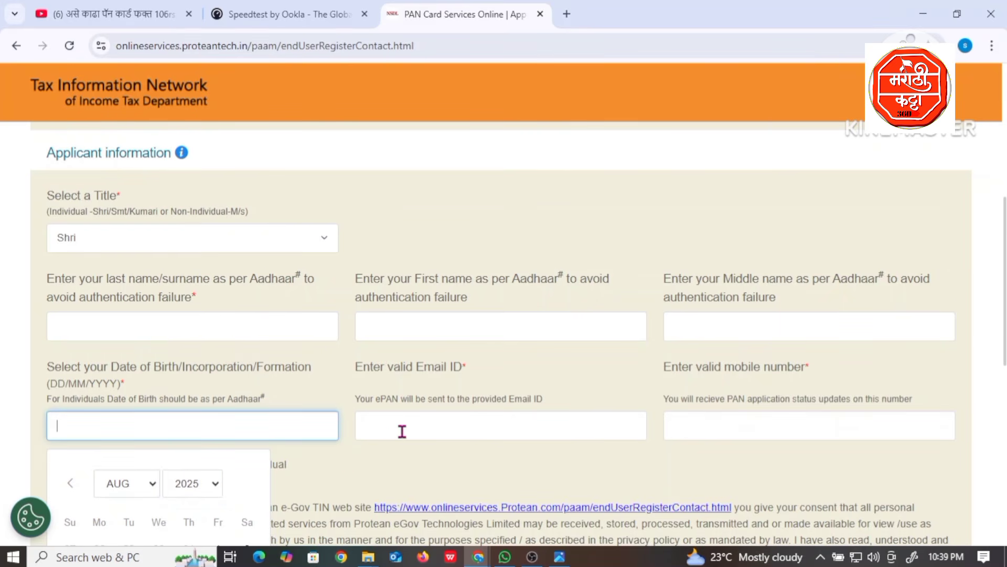
left_click(402, 431)
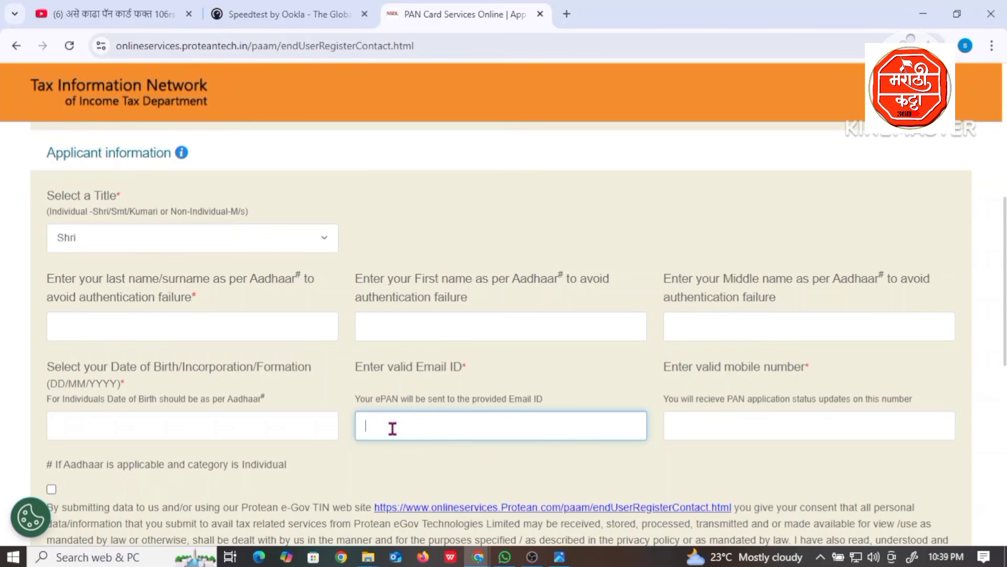
left_click(698, 430)
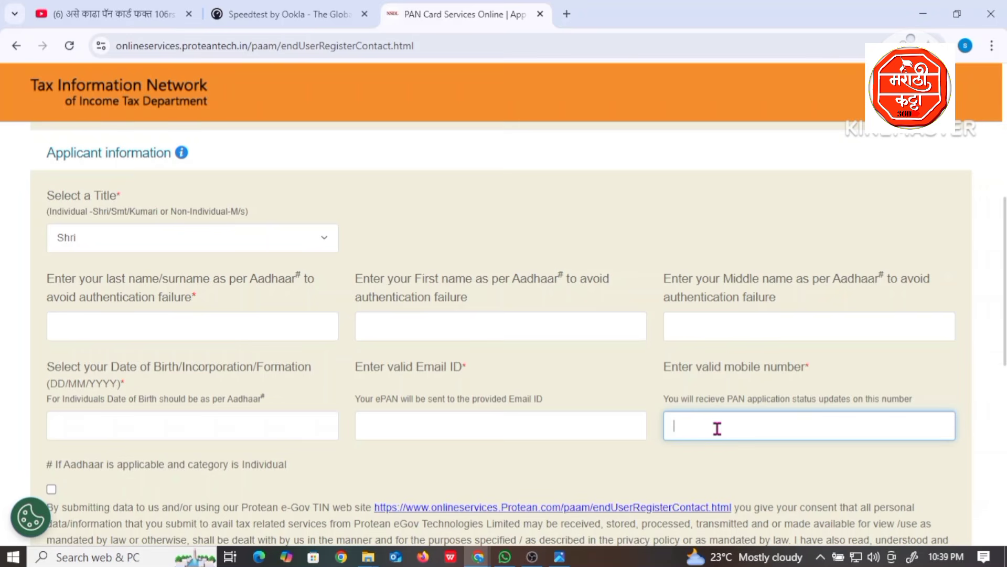
Accept the data consent statement, and submit the new PAN application registration with the reCAPTCHA validated
scroll(243, 427, "down", 3)
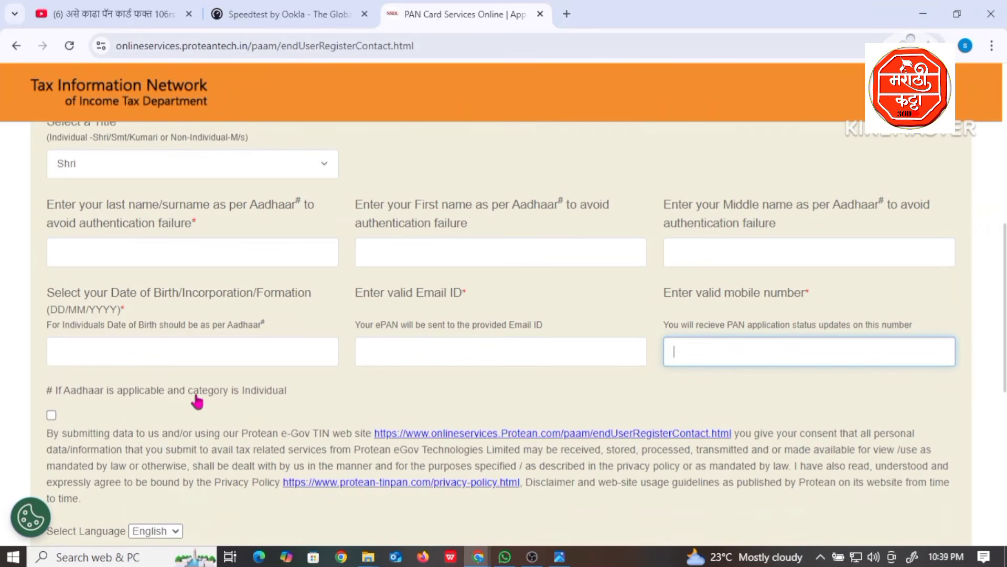
scroll(178, 394, "down", 2)
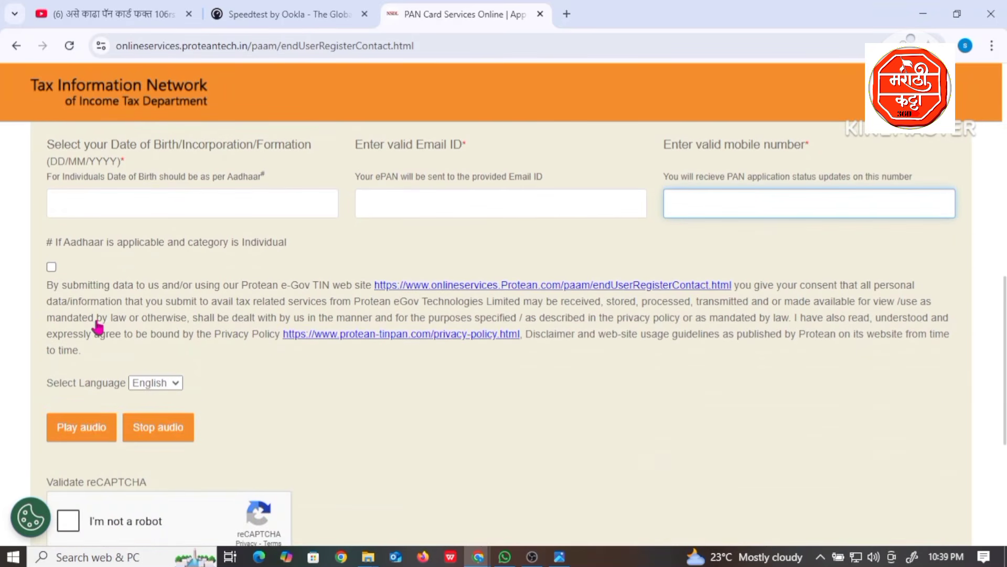
left_click(51, 268)
scroll(73, 302, "down", 3)
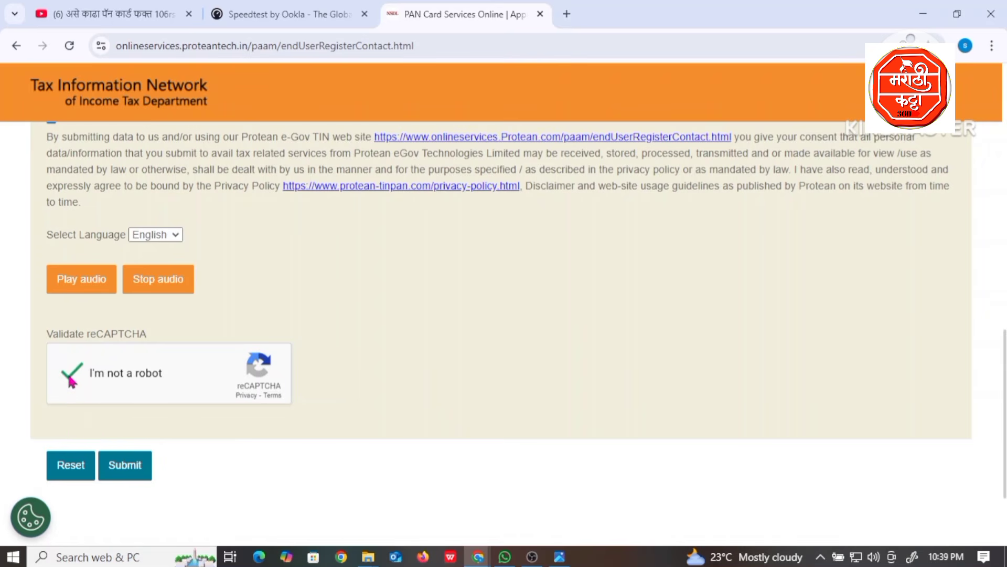
left_click(122, 466)
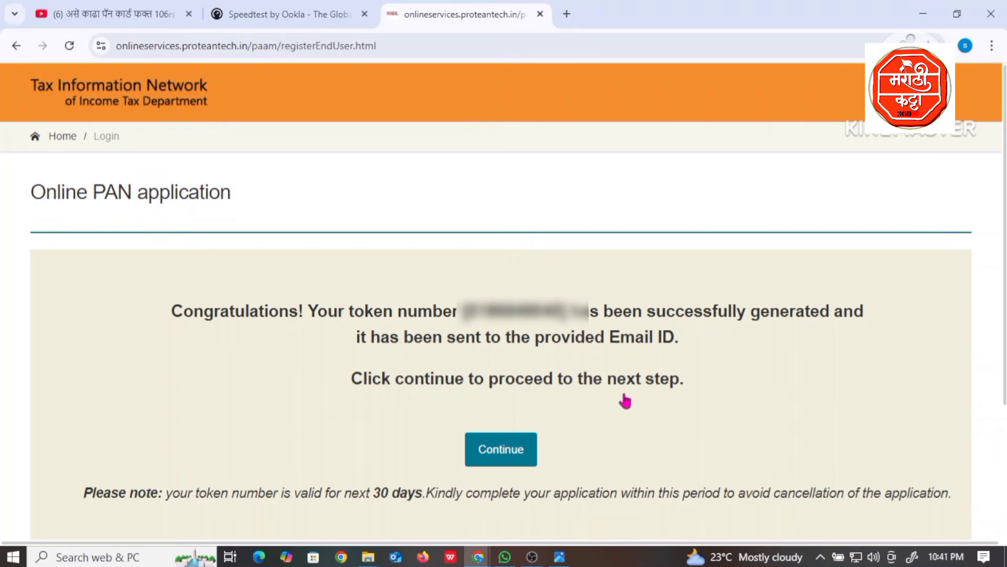
Continue to the application form and choose to submit the PAN application with supporting documents (Scan, Upload and eSign)
left_click(512, 461)
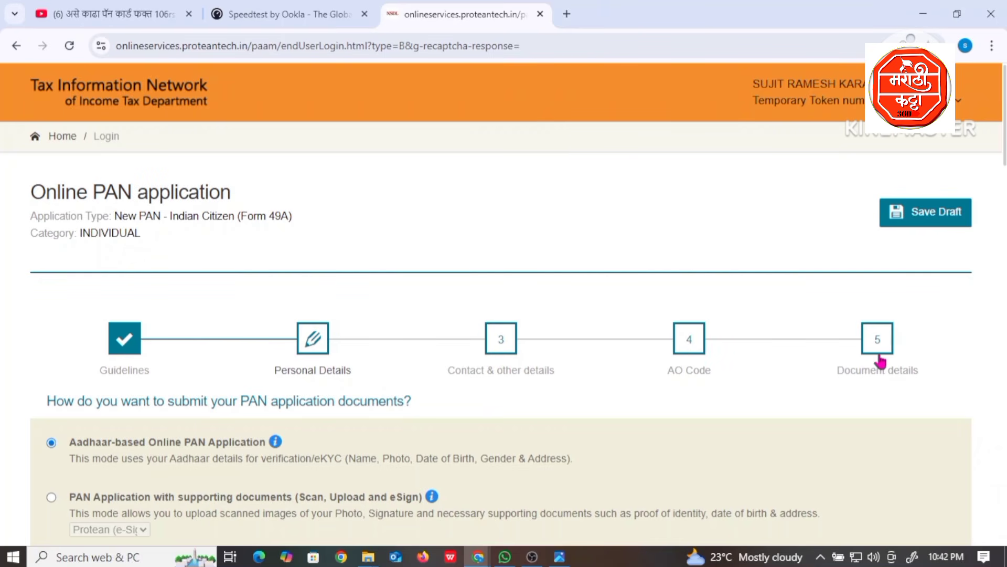
scroll(299, 367, "down", 2)
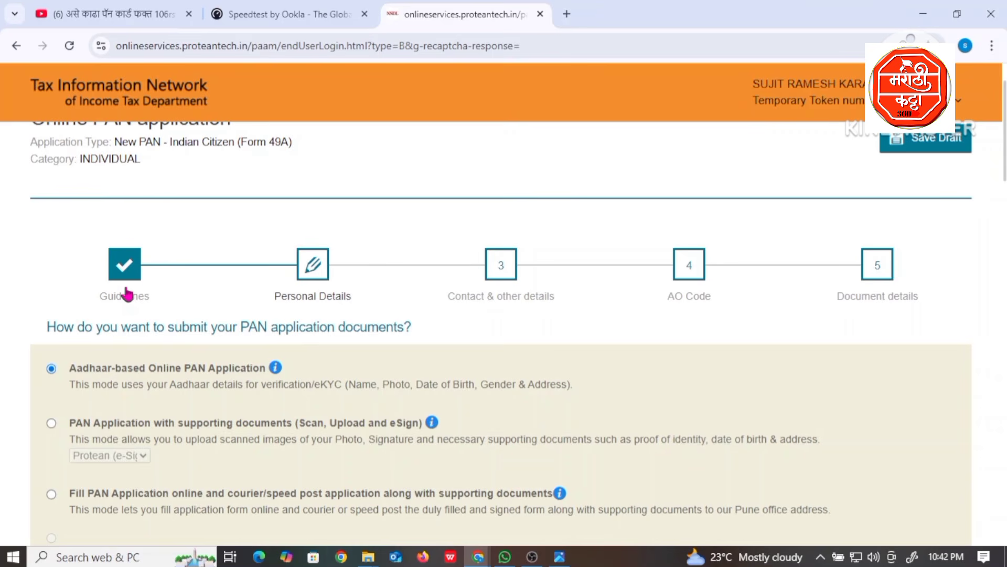
scroll(126, 295, "down", 2)
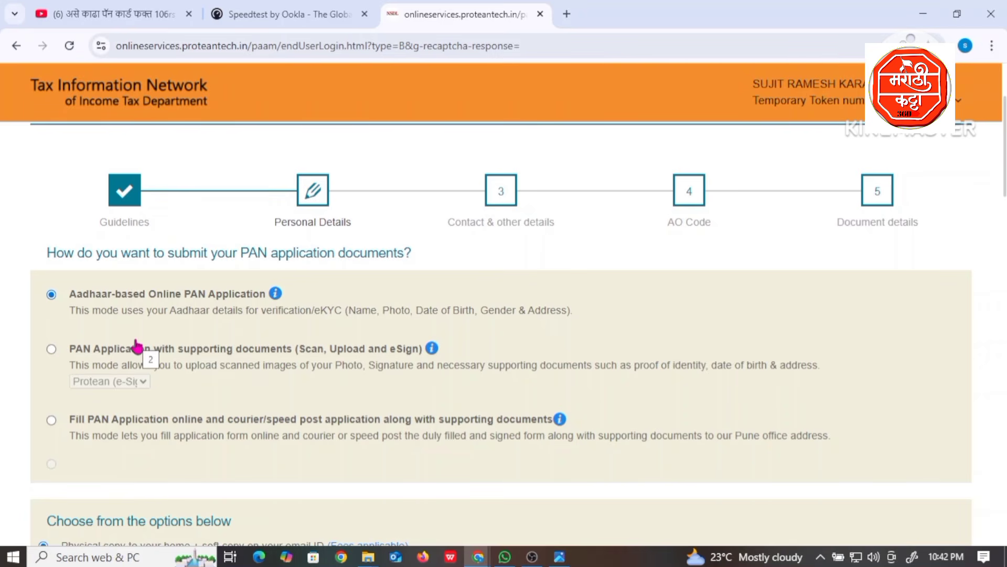
left_click(51, 350)
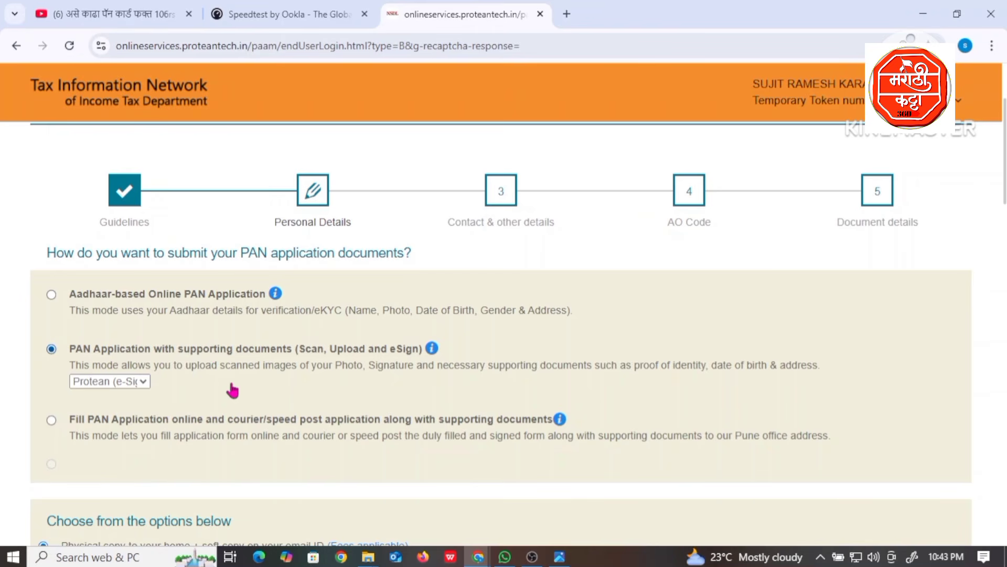
mouse_move(432, 351)
scroll(261, 399, "down", 1)
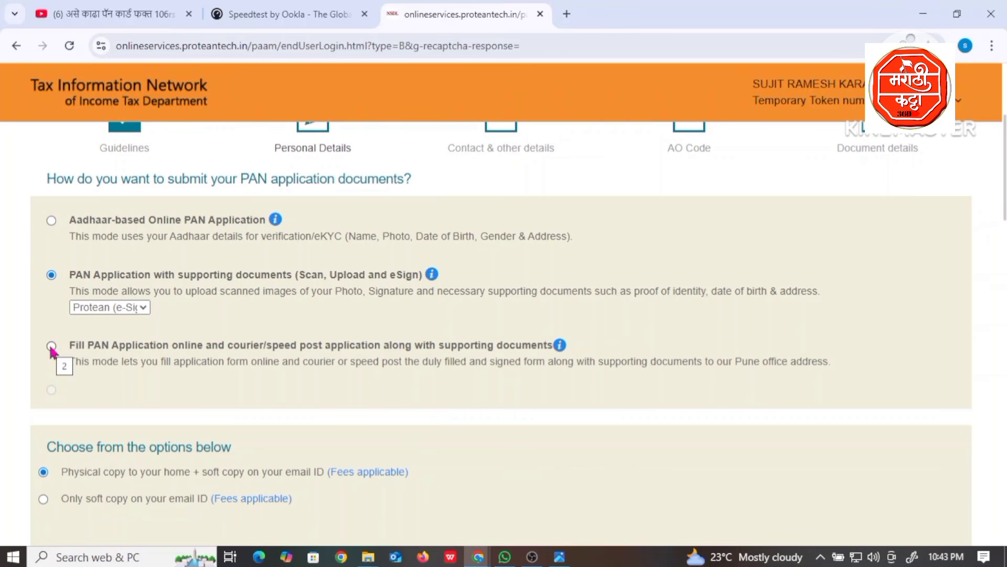
scroll(51, 348, "up", 1)
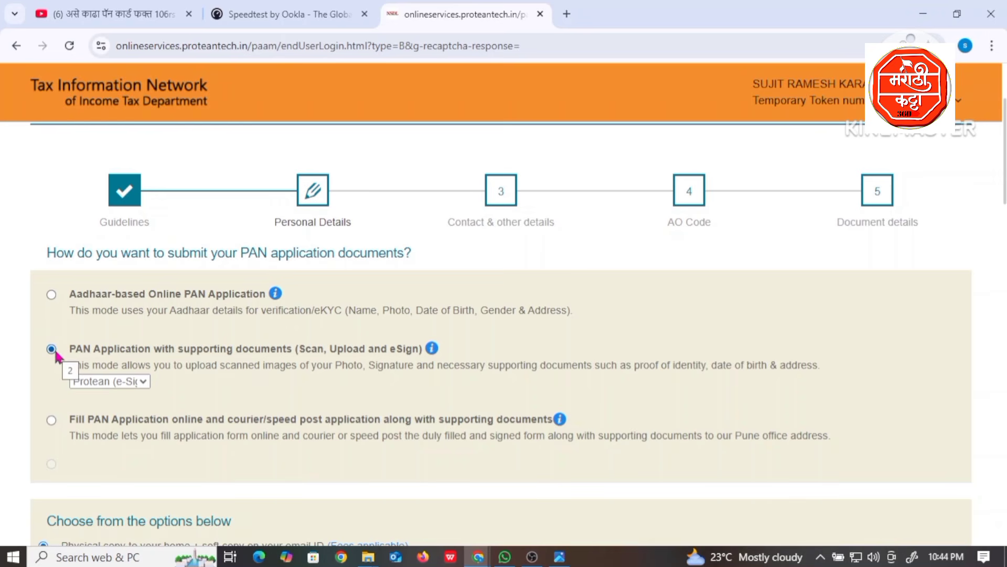
Review the fees applicable to a physical copy sent home plus a soft copy by email
scroll(56, 352, "down", 2)
scroll(62, 314, "down", 3)
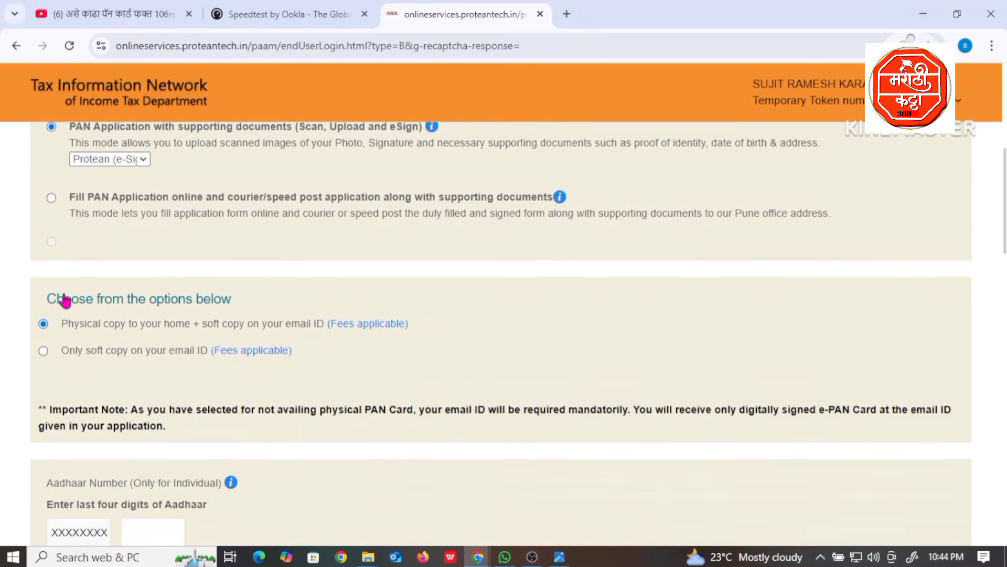
scroll(67, 284, "down", 3)
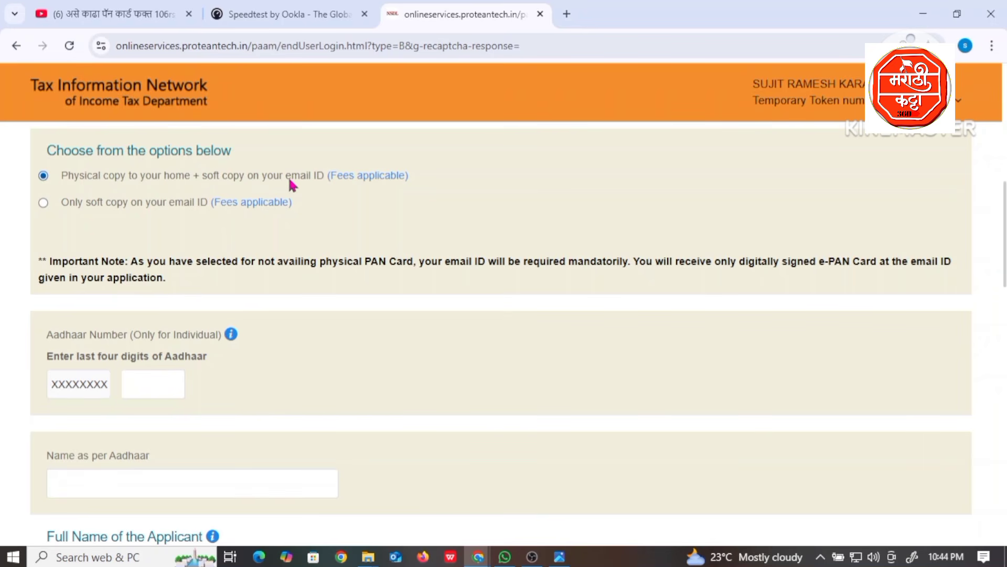
mouse_move(341, 177)
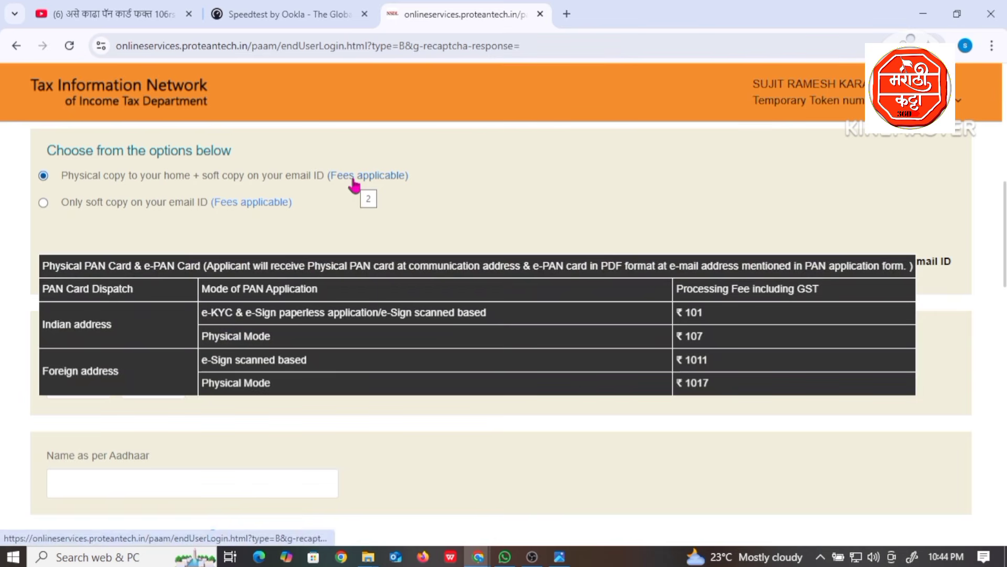
mouse_move(384, 186)
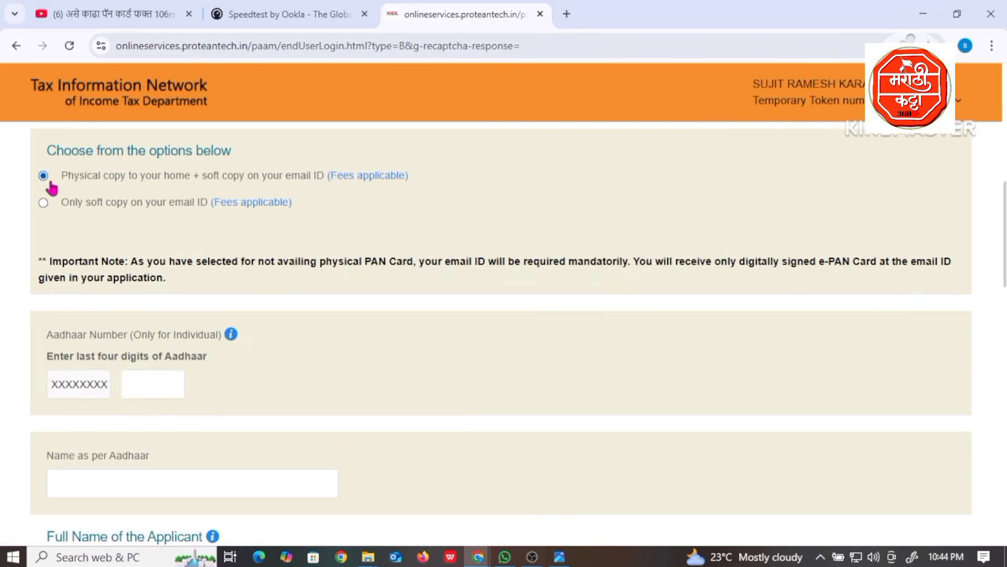
Place the cursor in the field for the last four digits of the applicant's Aadhaar number
scroll(163, 381, "down", 1)
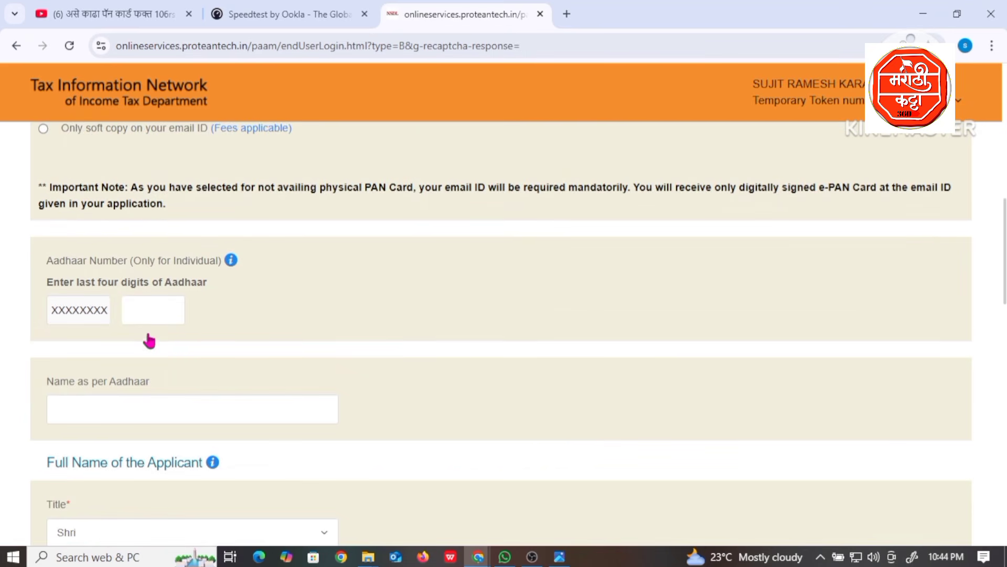
scroll(147, 330, "down", 1)
left_click(146, 235)
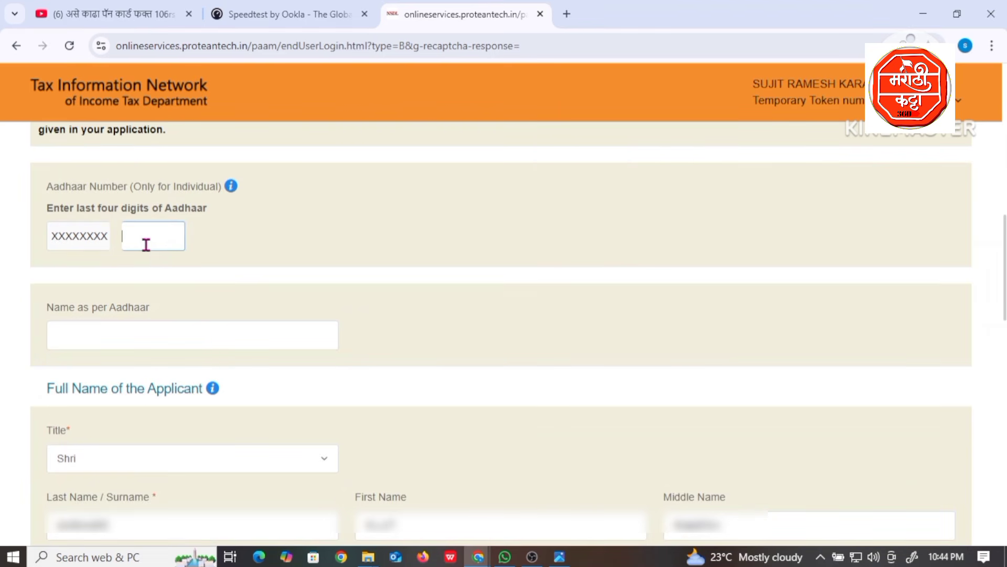
scroll(145, 237, "down", 1)
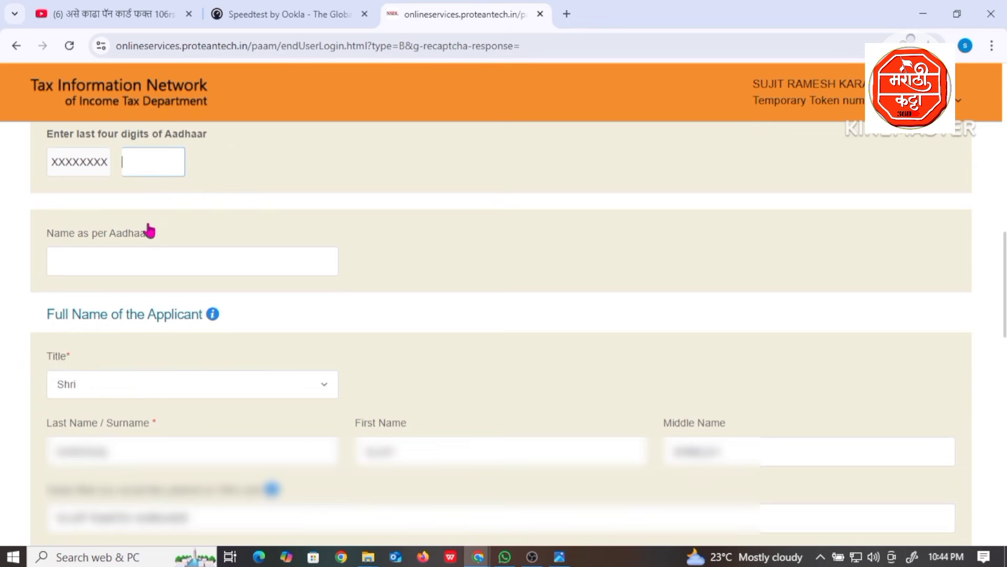
Go through the name-as-per-Aadhaar field and the title choices for the applicant's full name
left_click(131, 265)
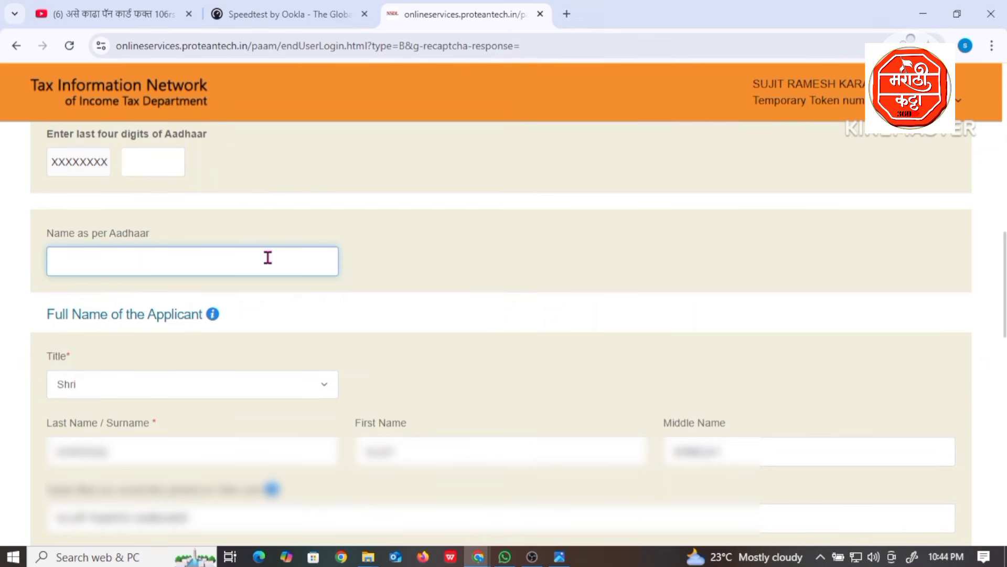
scroll(124, 273, "down", 1)
scroll(124, 273, "down", 2)
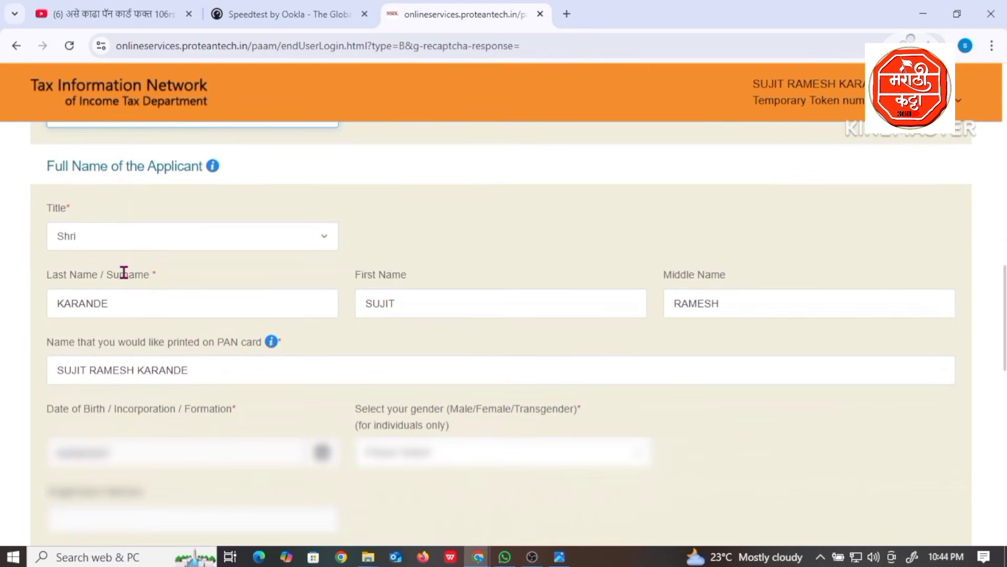
left_click(105, 243)
left_click(106, 245)
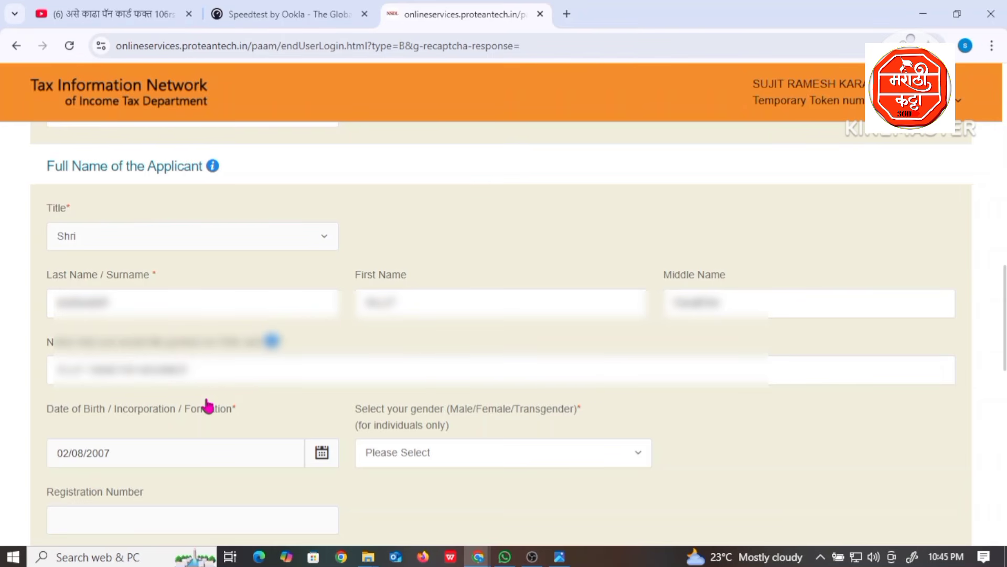
Set the applicant's gender to Male in the personal details
scroll(199, 377, "down", 3)
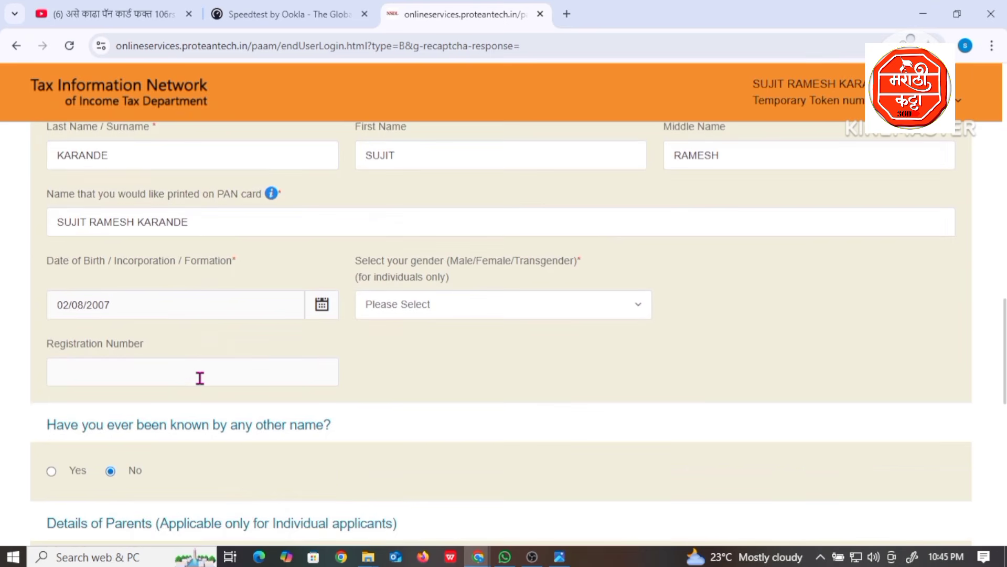
scroll(198, 377, "down", 2)
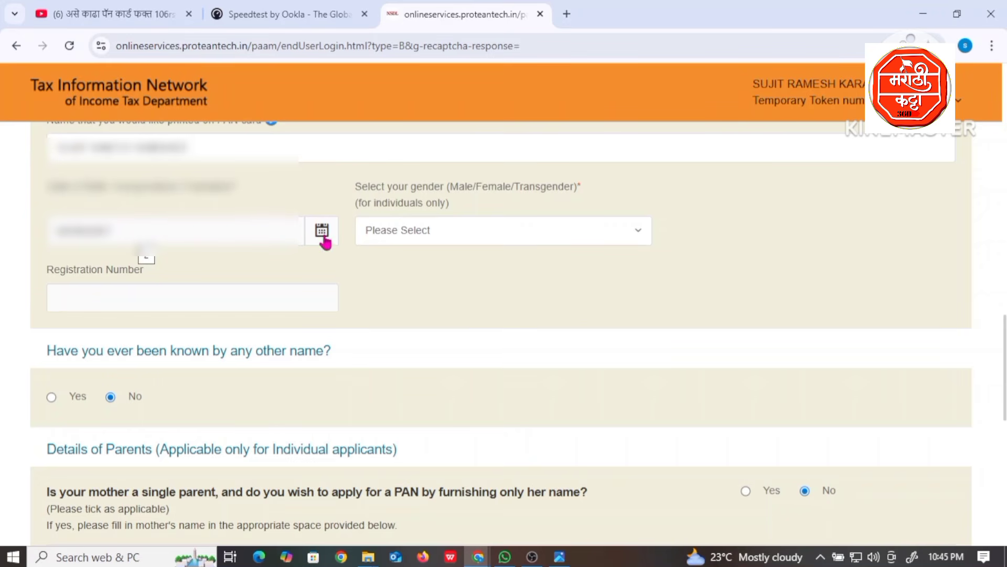
left_click(397, 238)
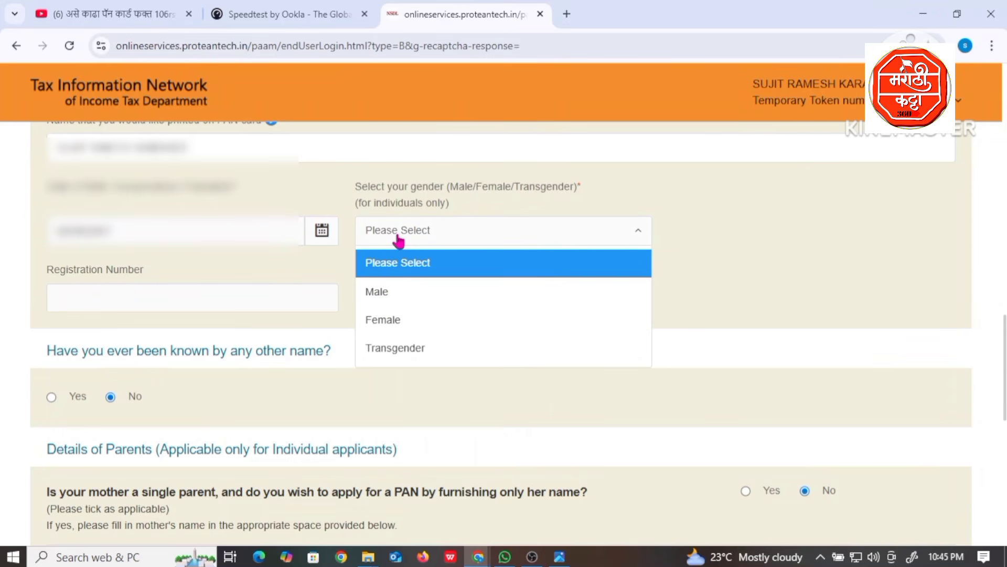
left_click(393, 300)
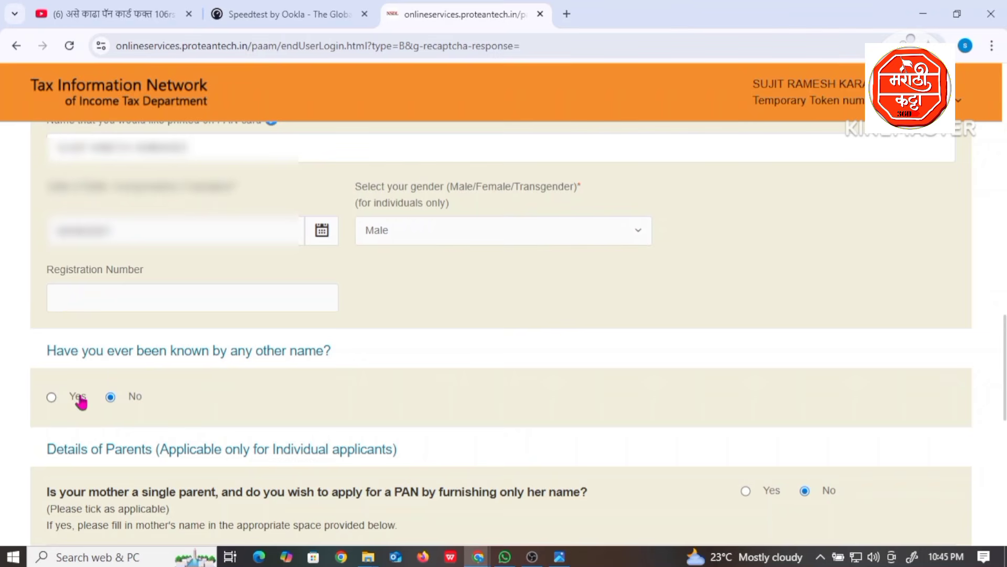
Go through the father's and mother's name fields in the parent details, dismissing the reminder to save
scroll(140, 396, "down", 5)
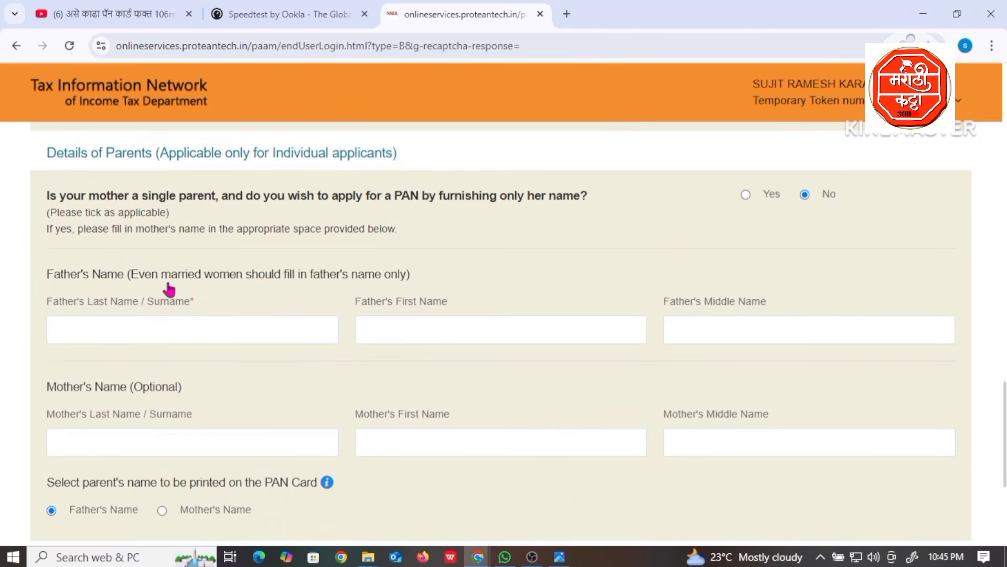
scroll(169, 288, "down", 1)
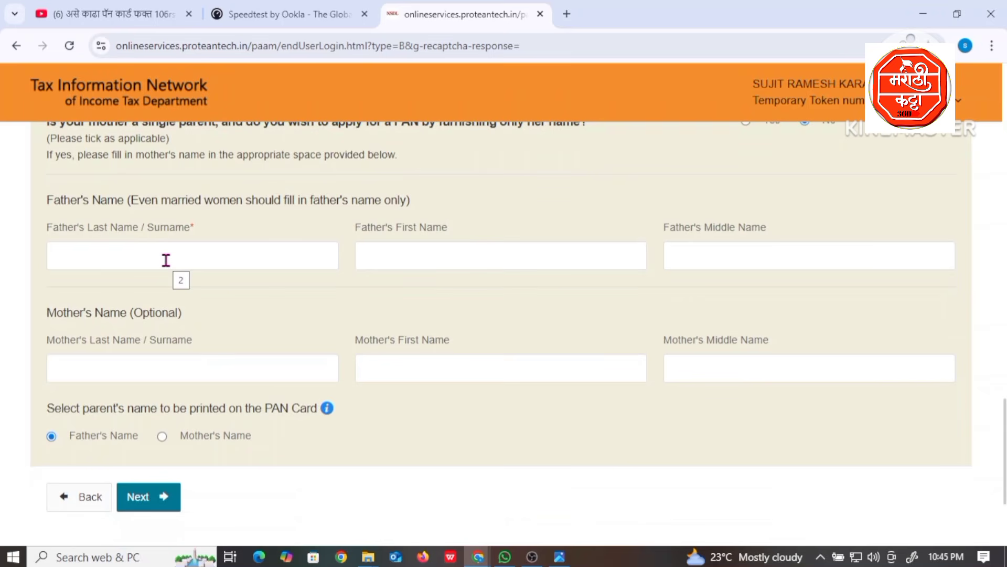
left_click(156, 262)
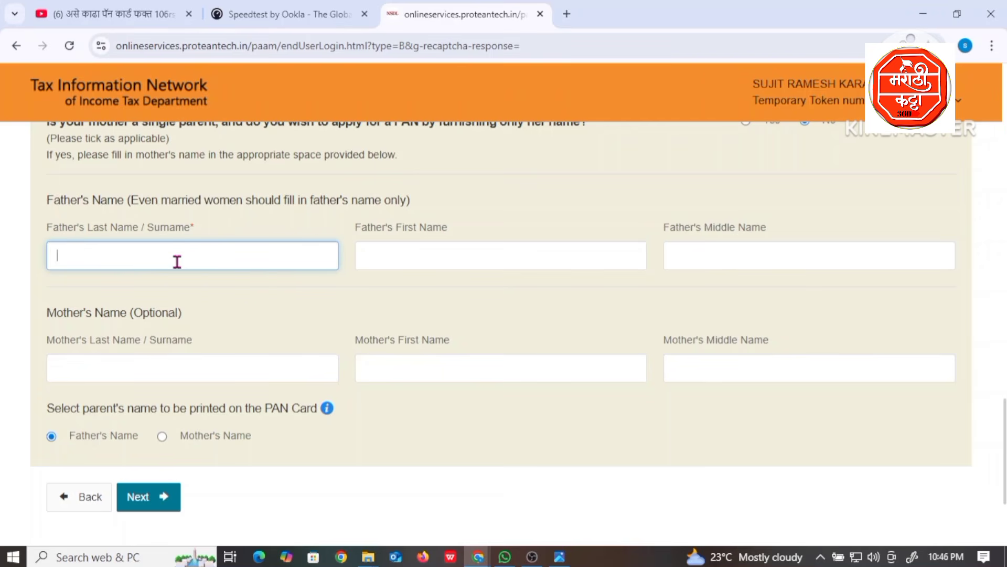
left_click(445, 258)
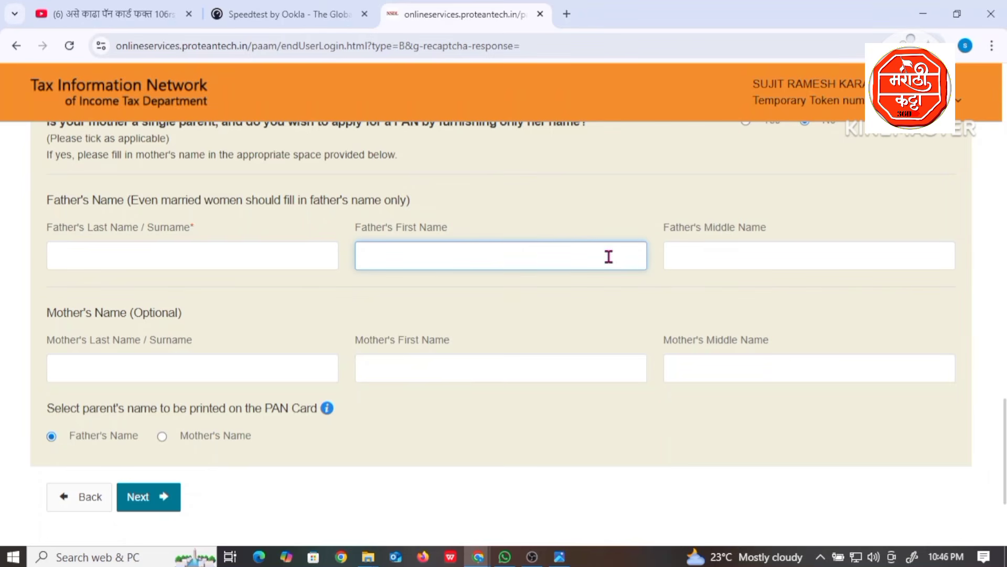
left_click(705, 256)
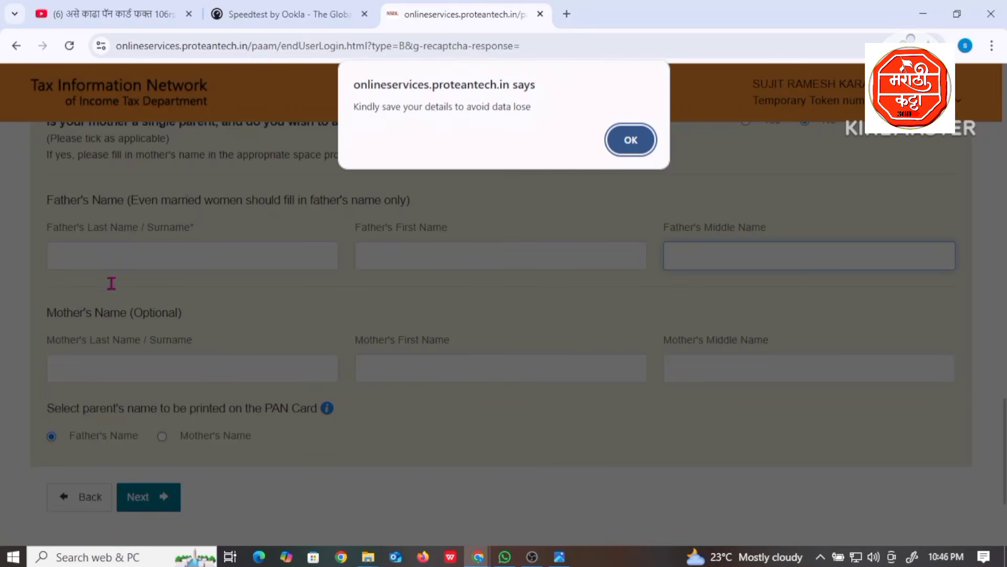
left_click(632, 140)
left_click(168, 255)
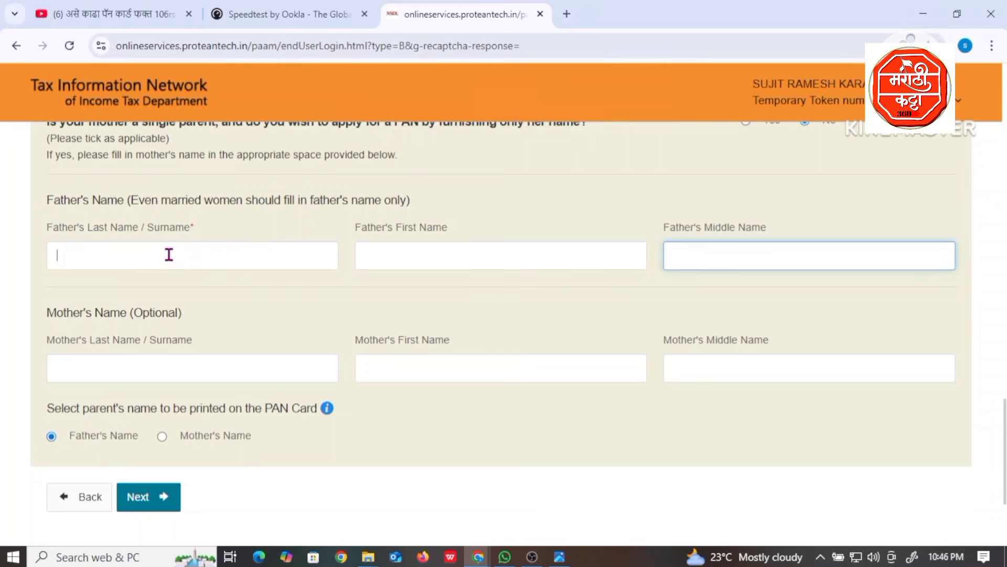
left_click(387, 254)
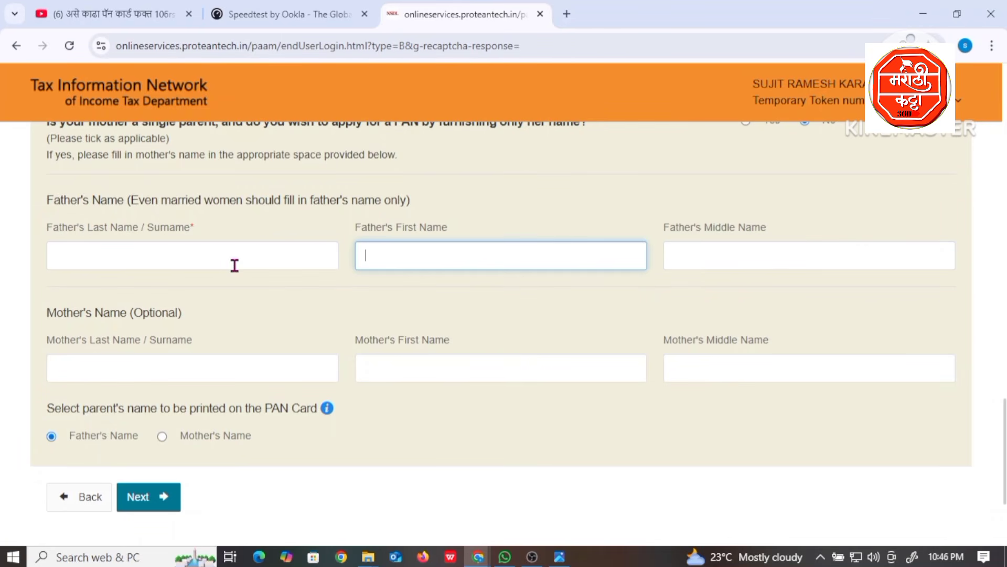
left_click(167, 370)
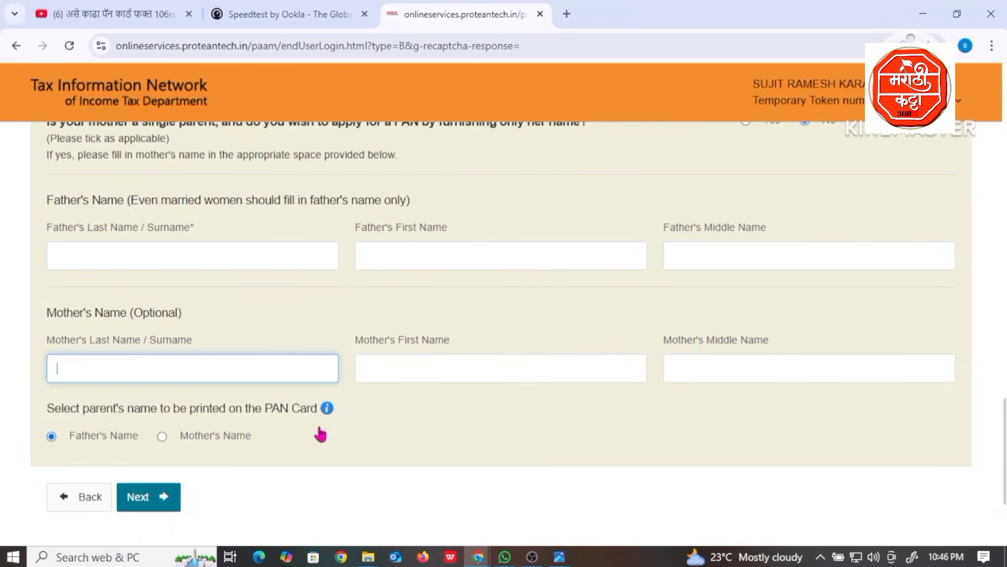
Choose the mother's name for printing on the PAN card and continue to the contact and other details
left_click(163, 437)
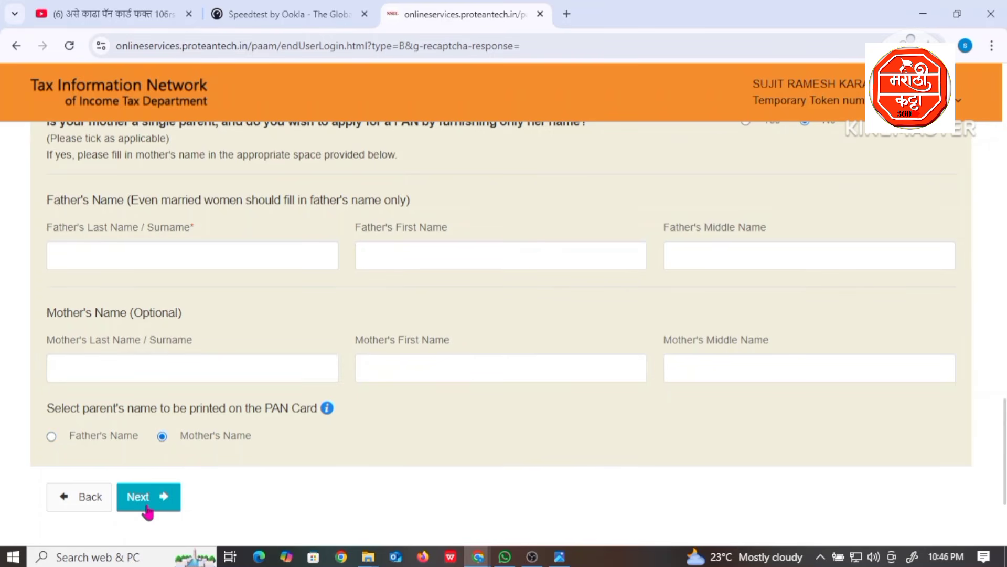
left_click(152, 485)
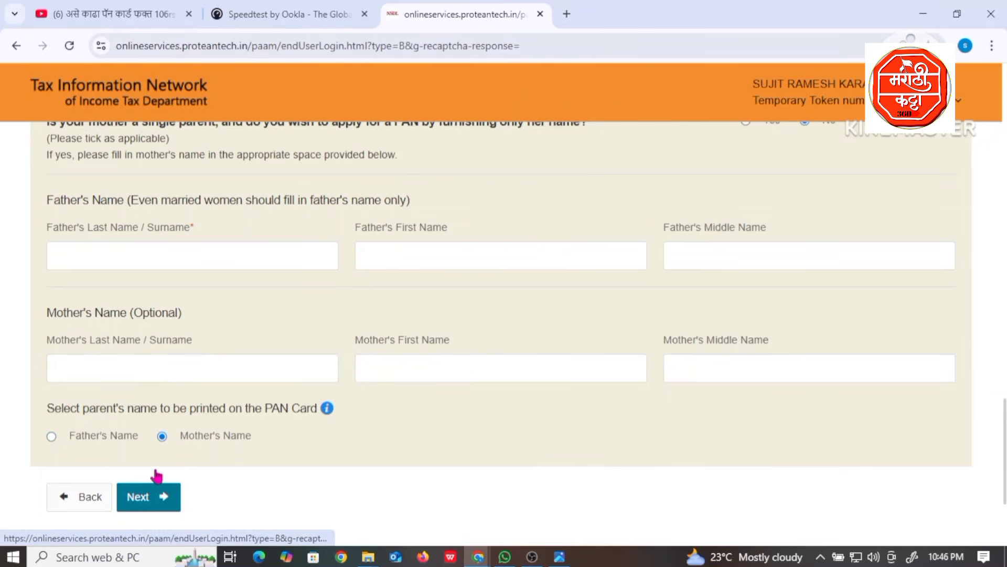
left_click(140, 498)
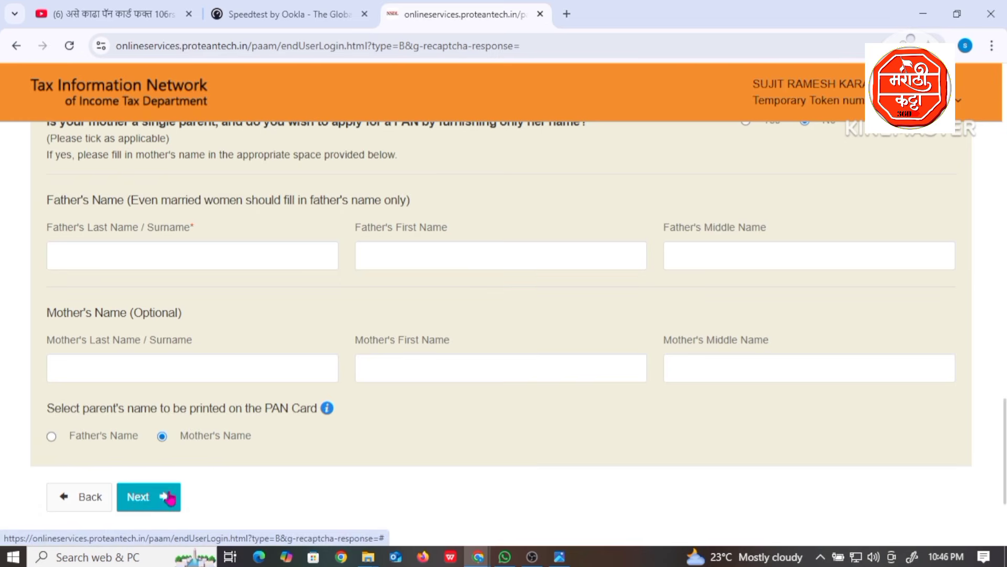
Mark No income as the applicant's source of income
scroll(284, 435, "down", 2)
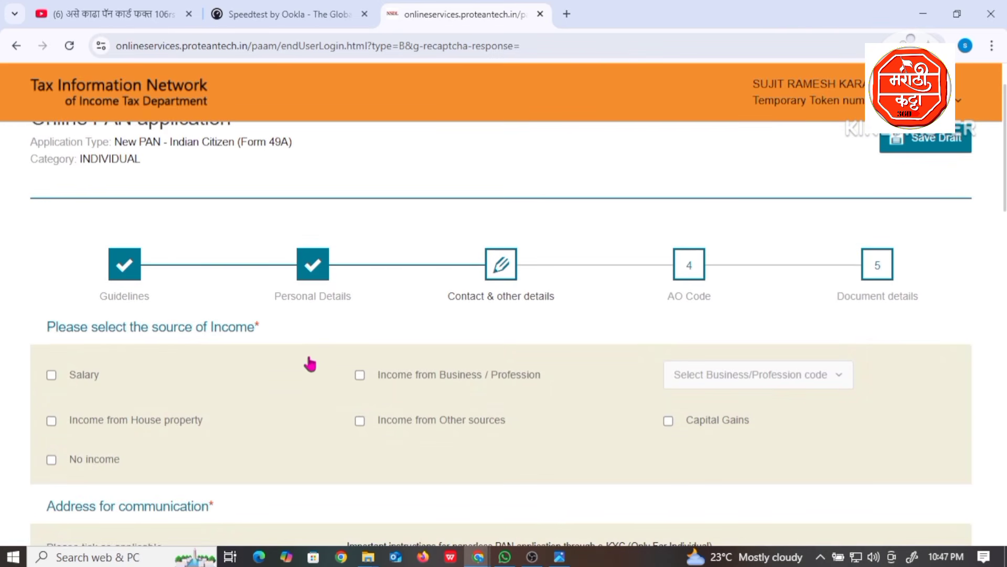
scroll(334, 289, "down", 3)
scroll(334, 288, "down", 3)
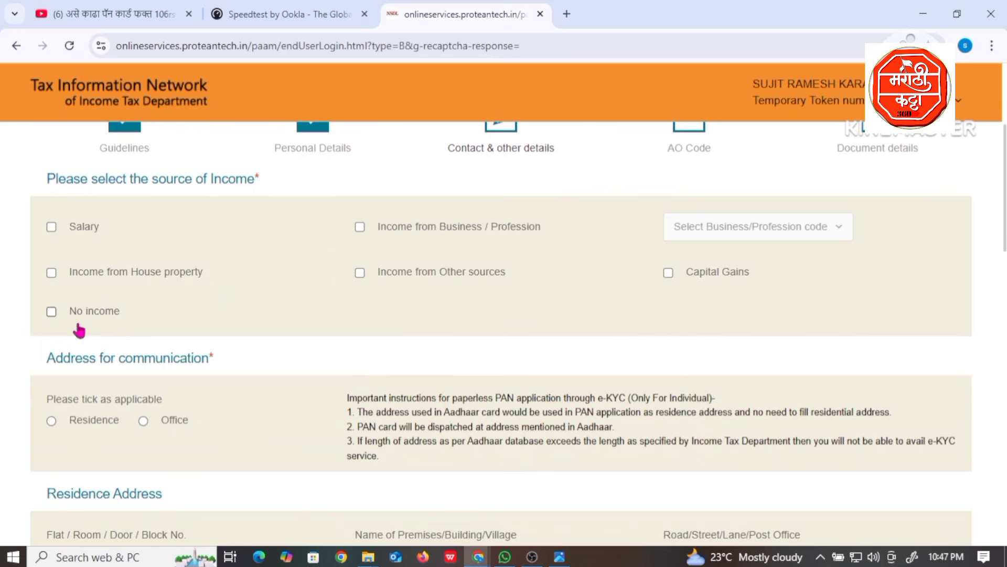
left_click(52, 312)
Choose Residence as the address for communication and place the cursor in the residence flat/room number field
scroll(116, 322, "down", 2)
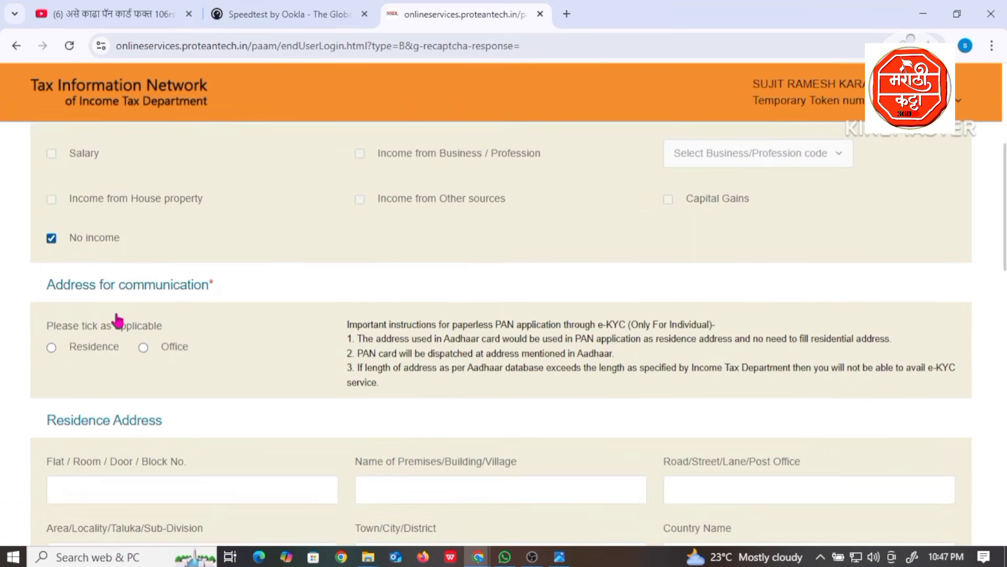
scroll(70, 262, "down", 2)
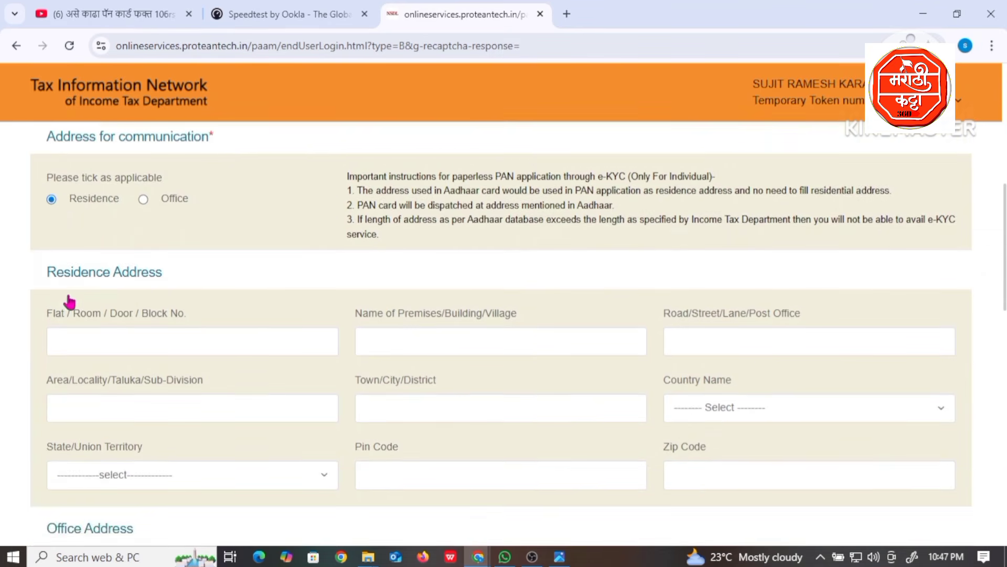
scroll(68, 315, "down", 1)
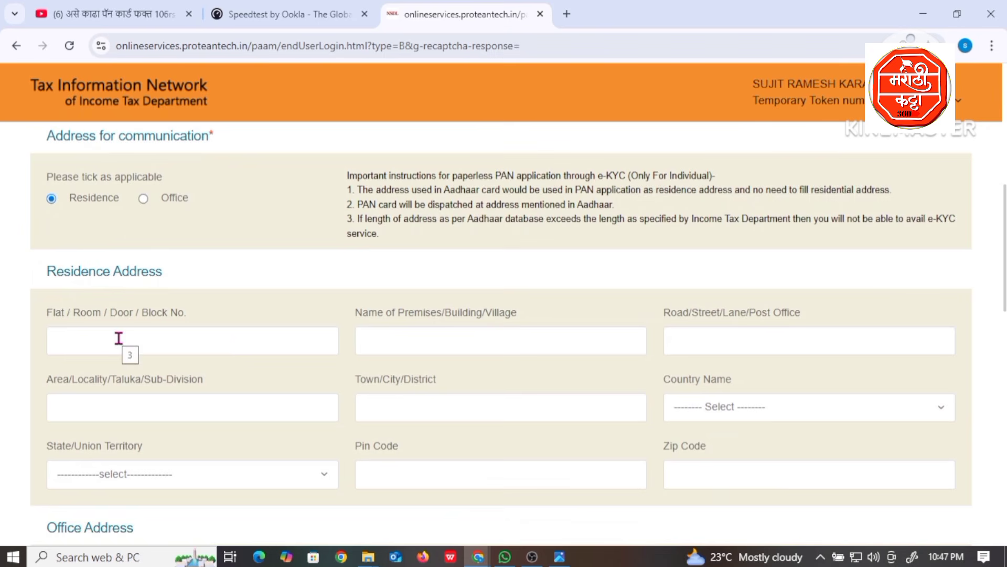
left_click(119, 338)
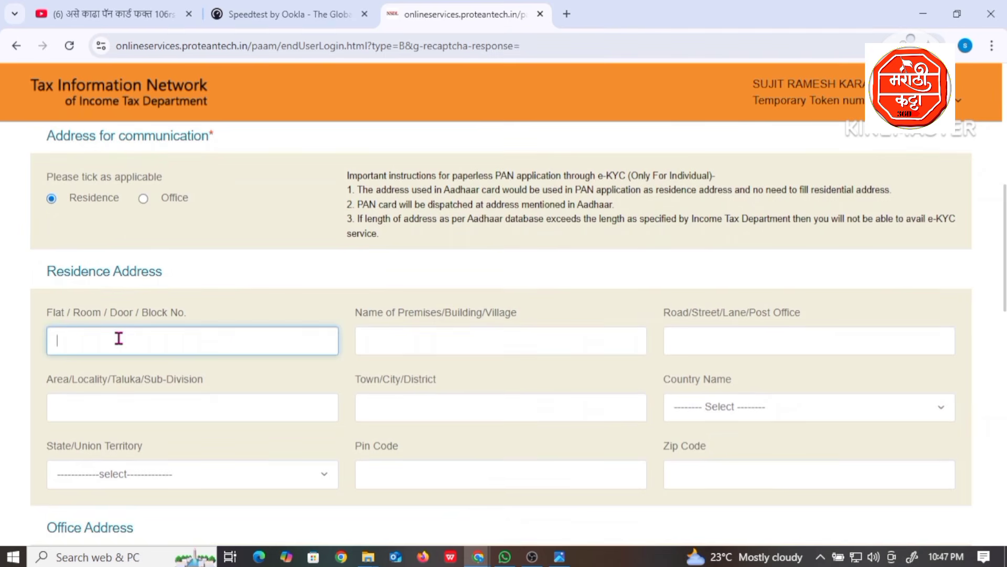
left_click(144, 200)
scroll(185, 309, "down", 1)
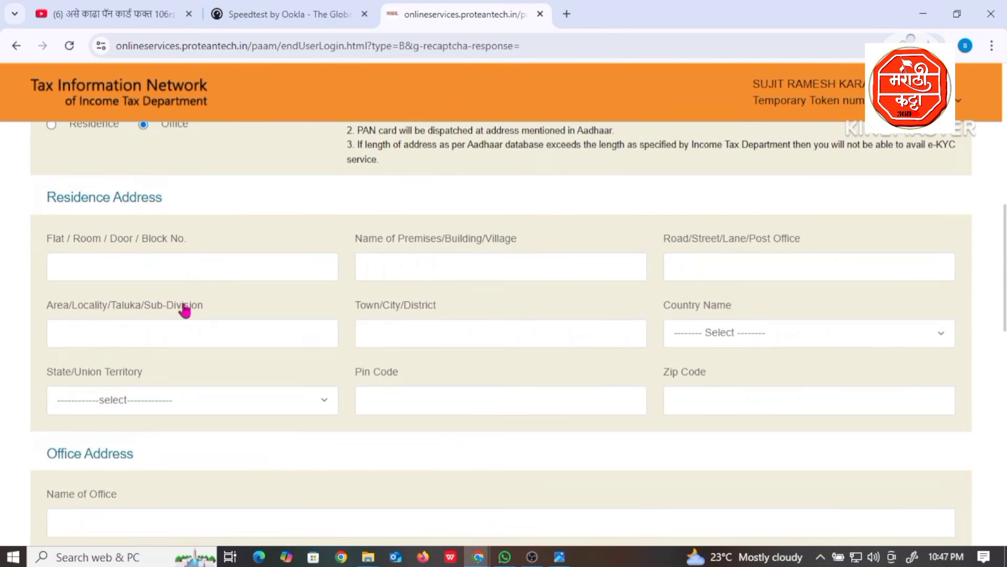
scroll(157, 202, "up", 2)
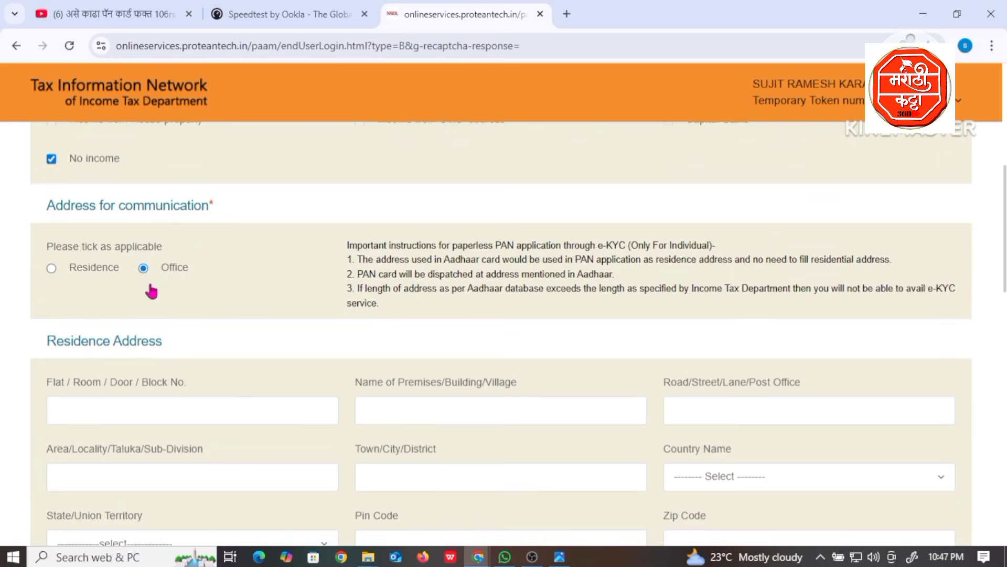
scroll(151, 291, "down", 4)
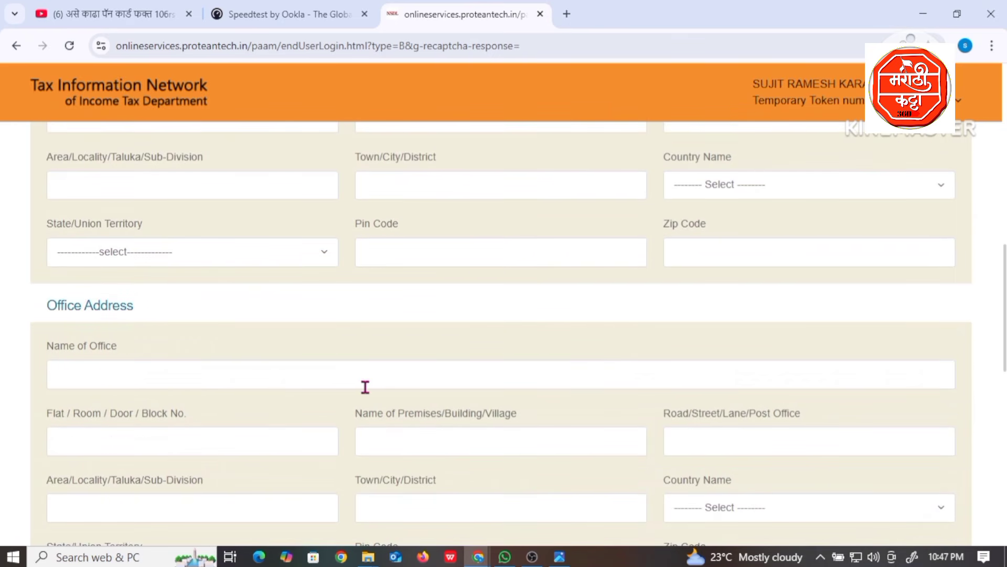
scroll(376, 386, "up", 5)
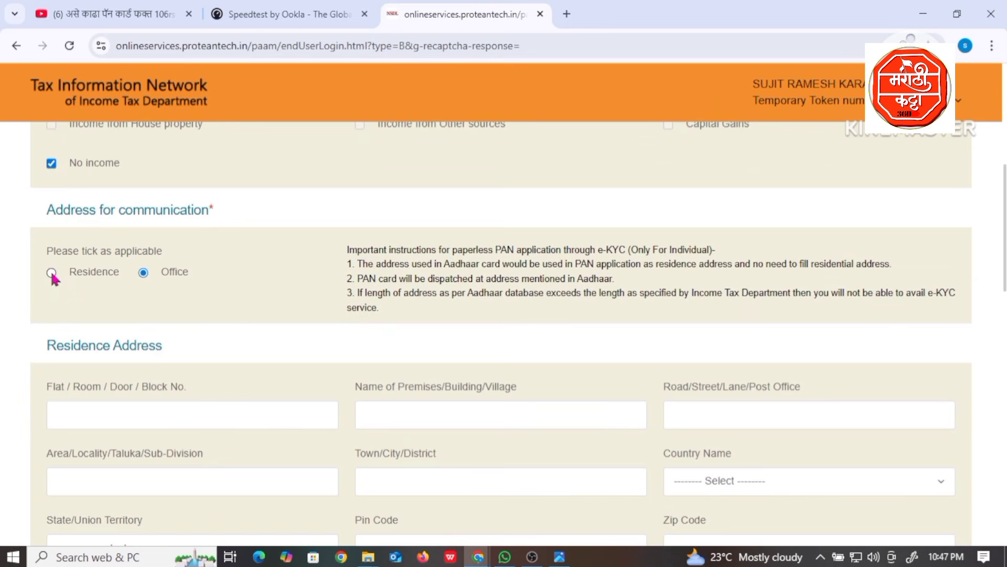
left_click(52, 272)
Select the country code (ISD code) in the telephone number and email ID details
scroll(135, 399, "down", 2)
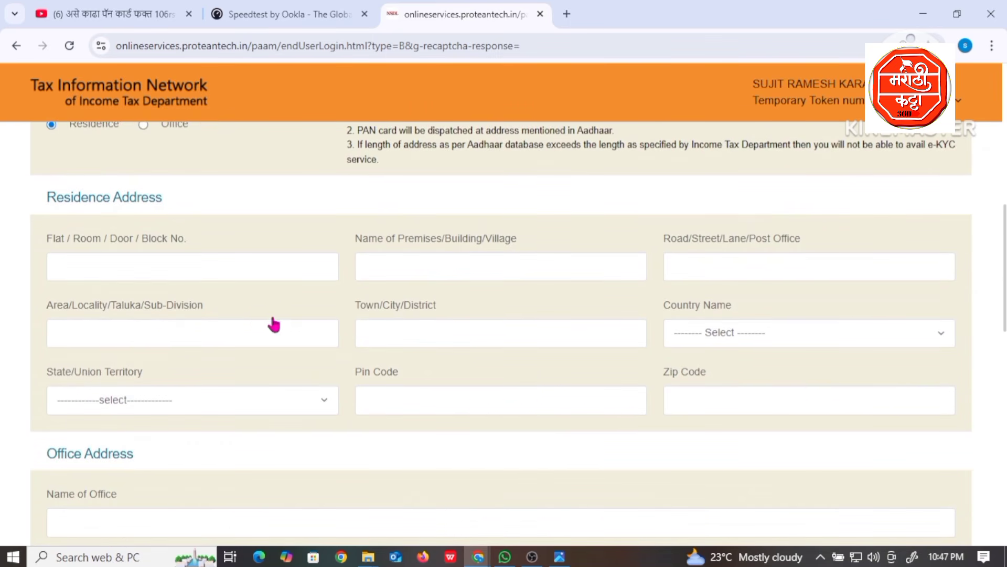
scroll(180, 383, "down", 4)
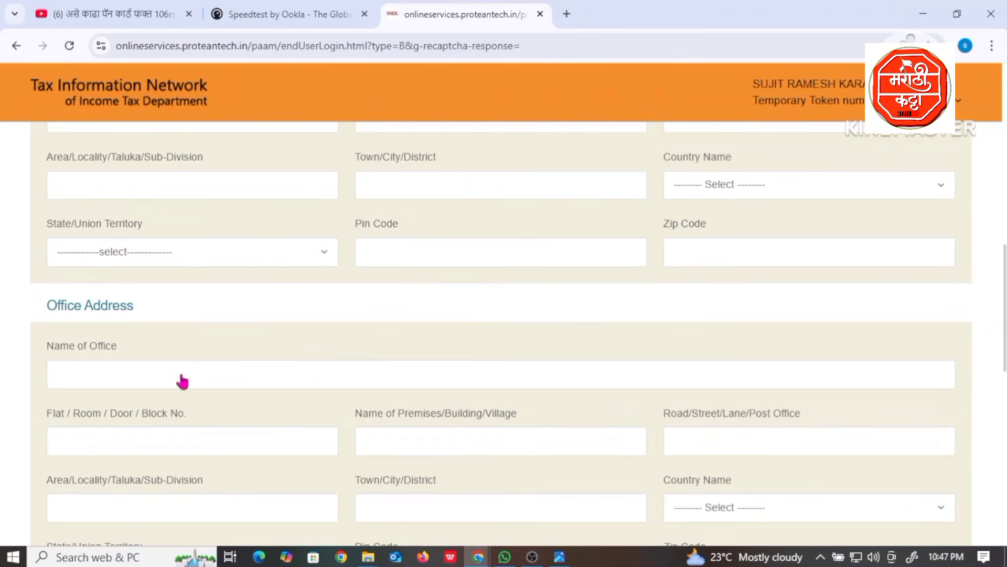
scroll(194, 336, "down", 3)
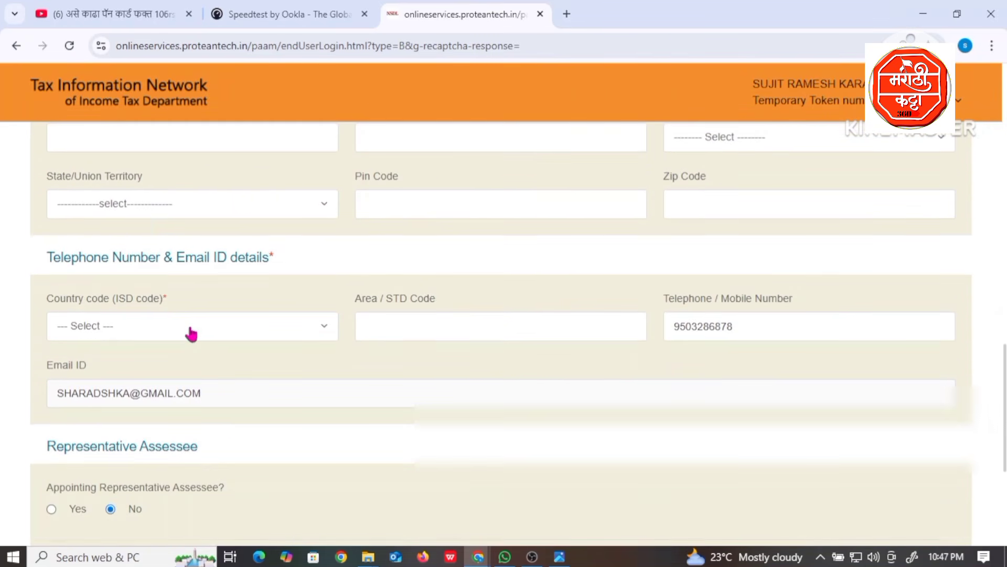
scroll(192, 334, "up", 4)
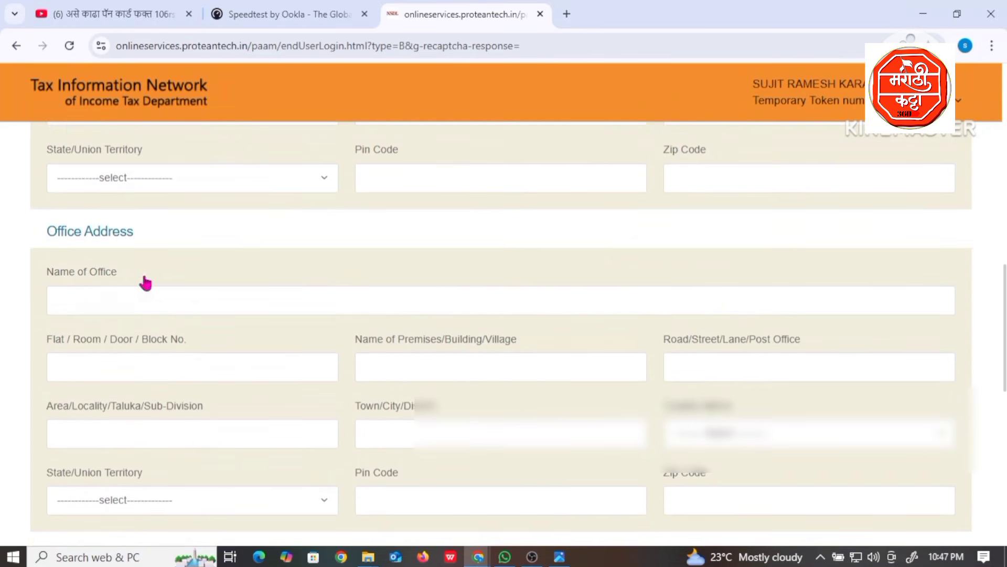
scroll(146, 284, "down", 1)
scroll(168, 297, "down", 2)
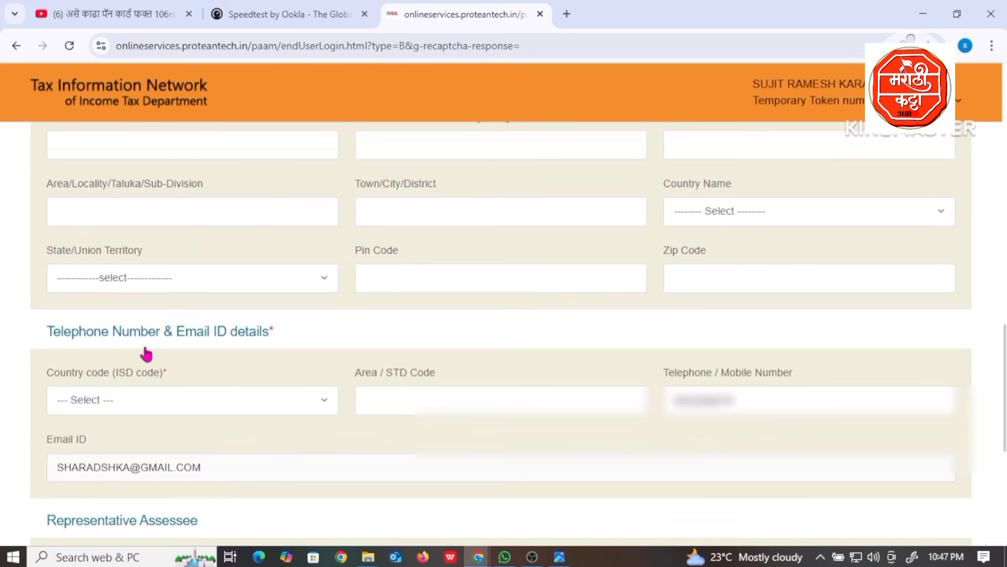
scroll(144, 353, "down", 1)
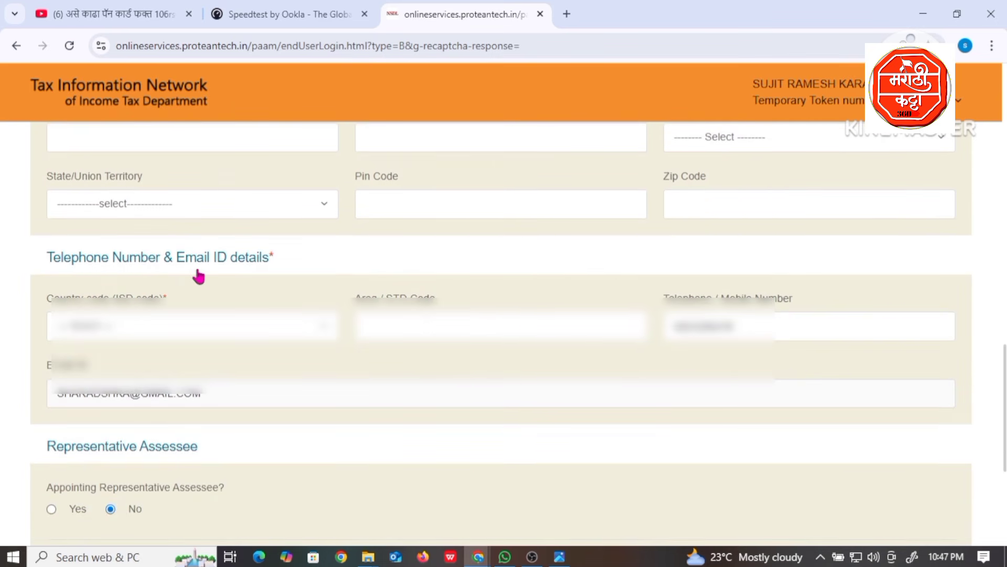
left_click(140, 335)
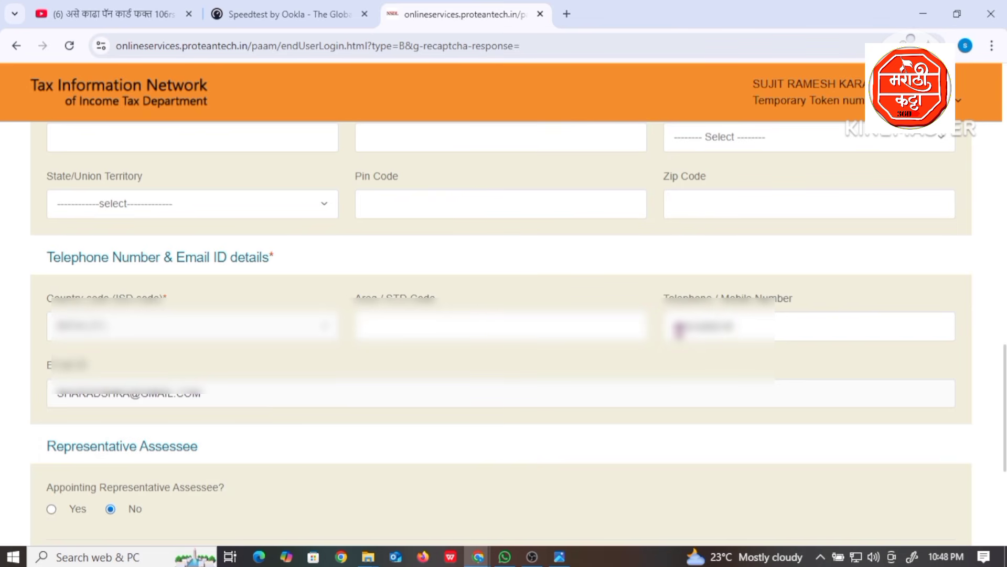
Place the cursor in the telephone/mobile number field and continue to the AO Code section
left_click(678, 330)
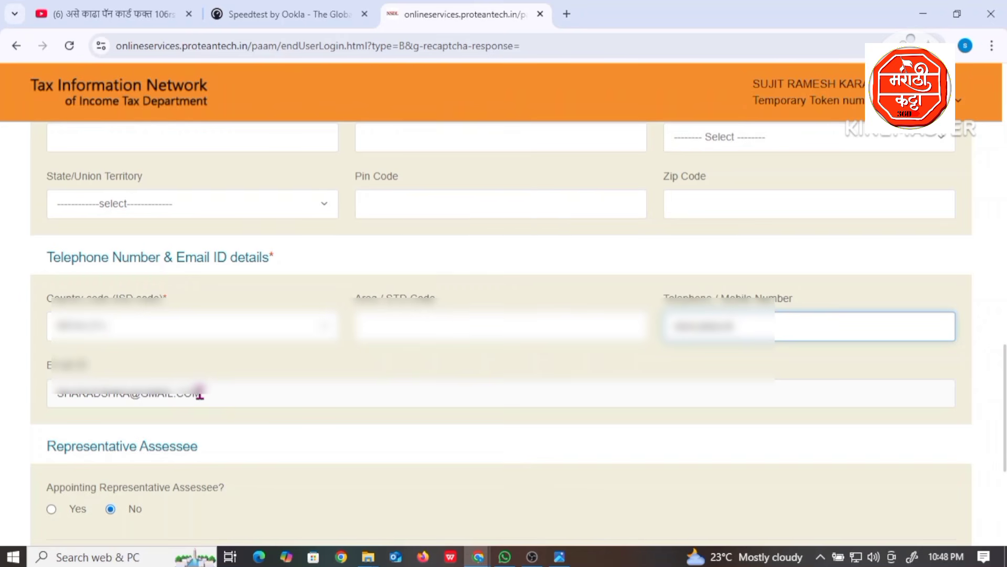
scroll(213, 399, "down", 3)
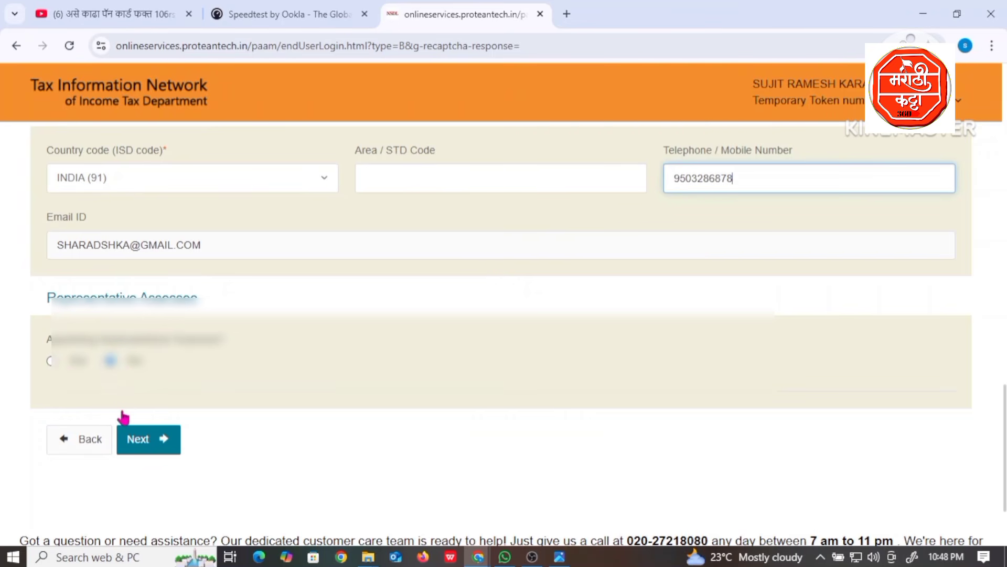
left_click(150, 445)
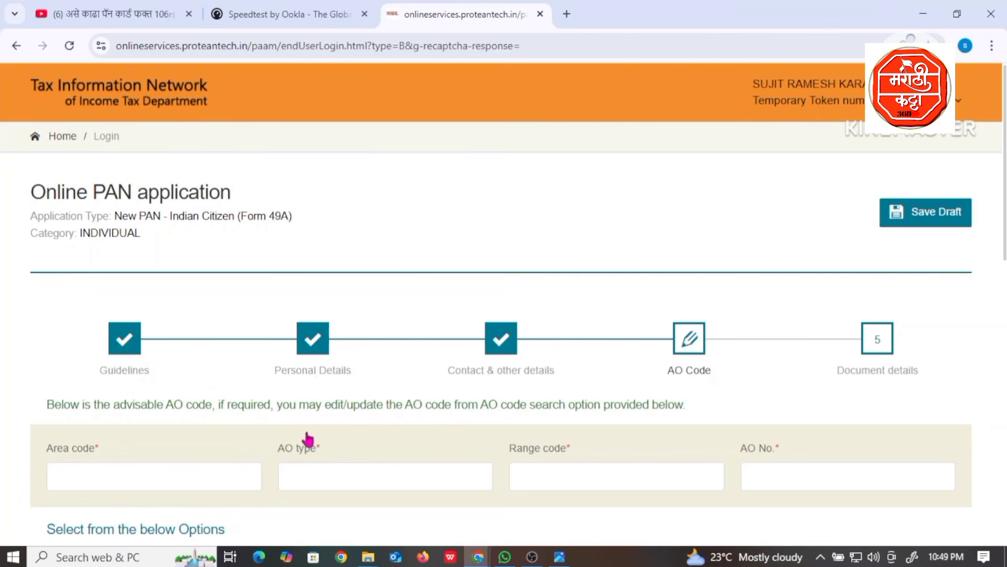
Choose Indian Citizens for the AO code search and set the state to MAHARASHTRA
scroll(252, 393, "down", 1)
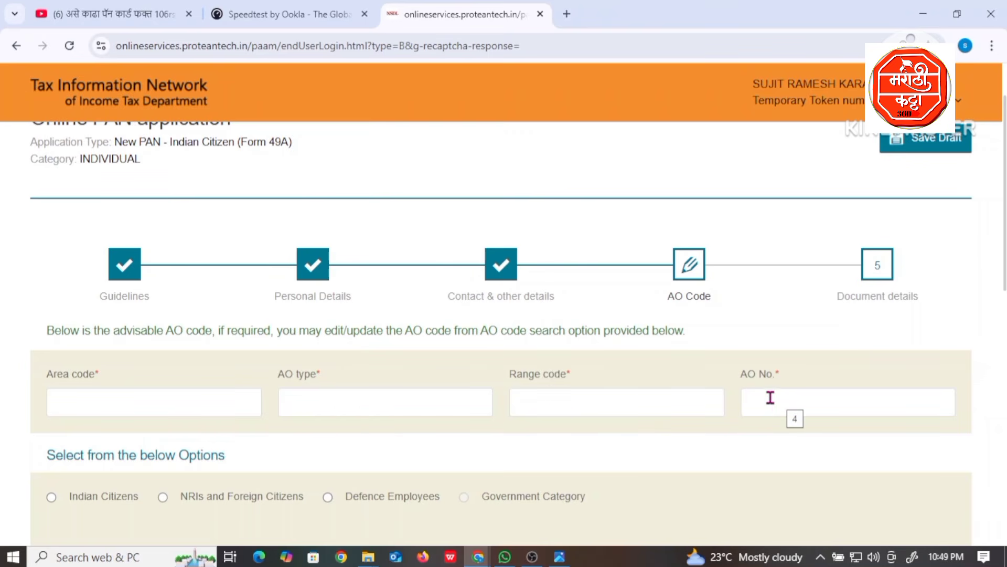
scroll(415, 397, "down", 1)
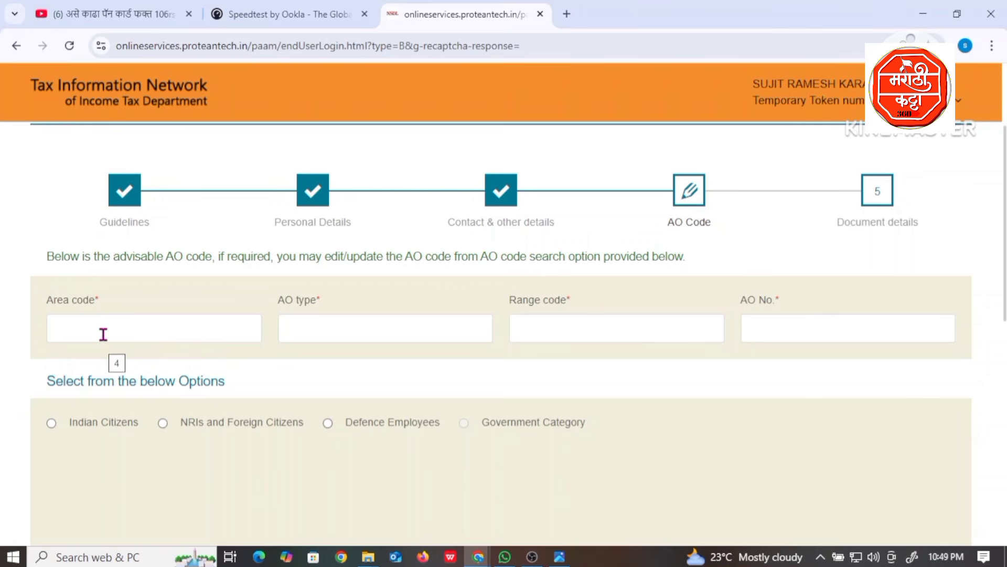
scroll(147, 329, "down", 3)
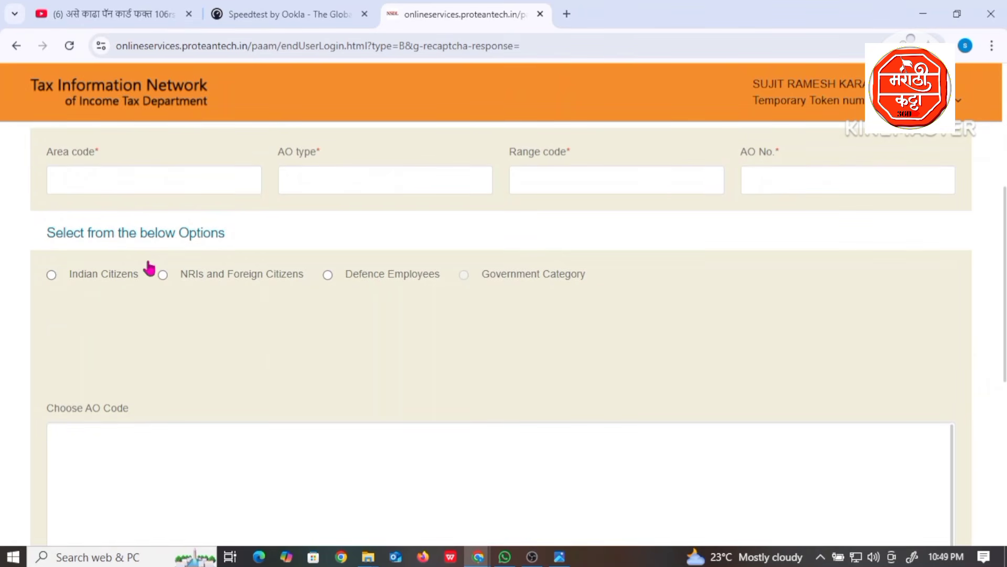
left_click(51, 275)
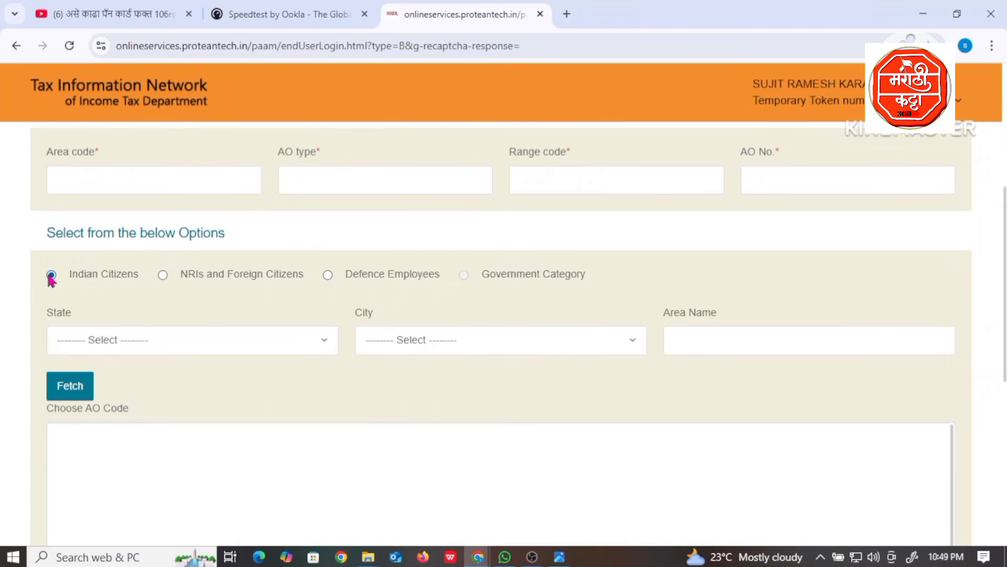
left_click(82, 350)
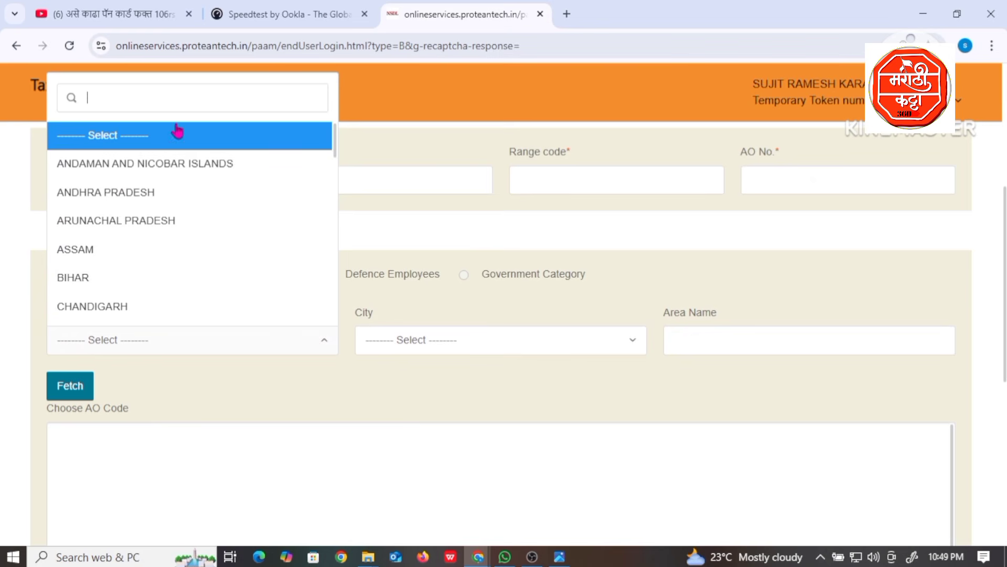
type("MAH")
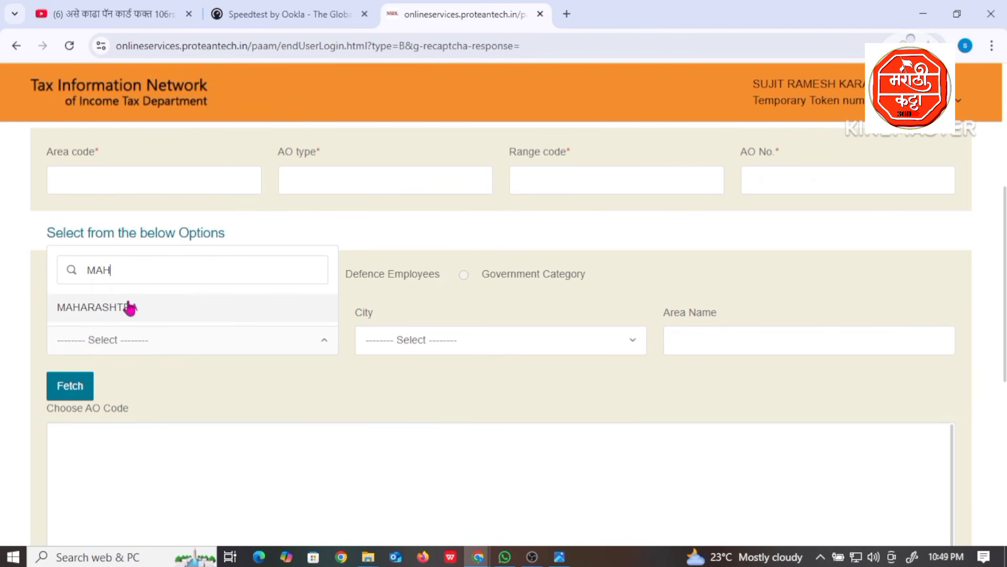
left_click(131, 308)
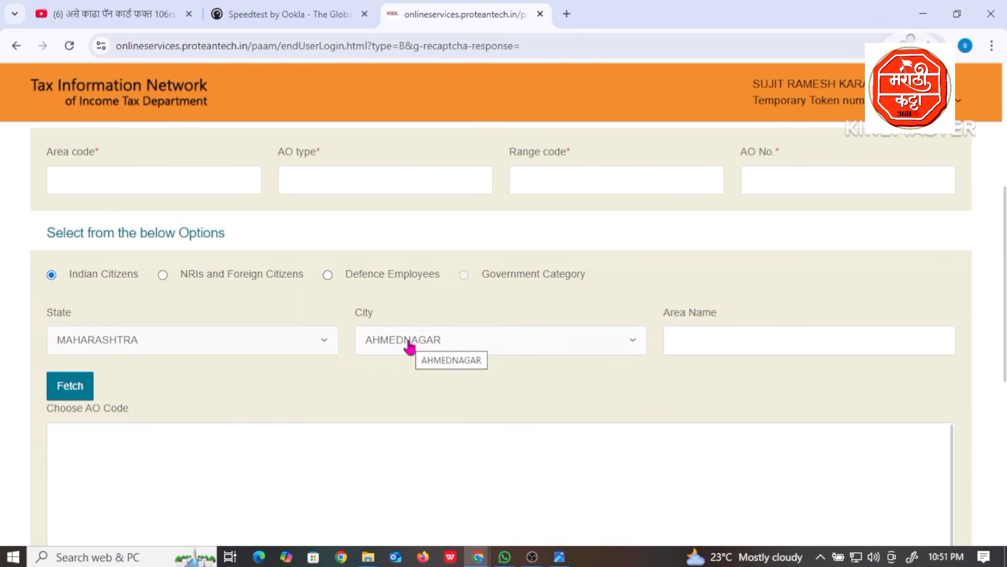
Set the city to AHMEDNAGAR and fetch the AO codes for it
left_click(410, 346)
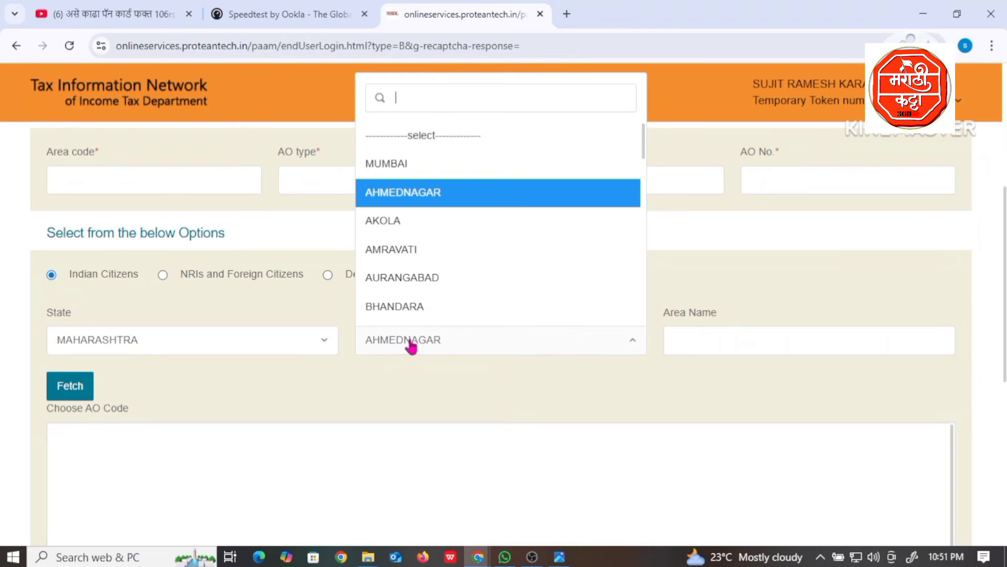
left_click(424, 195)
scroll(141, 393, "down", 1)
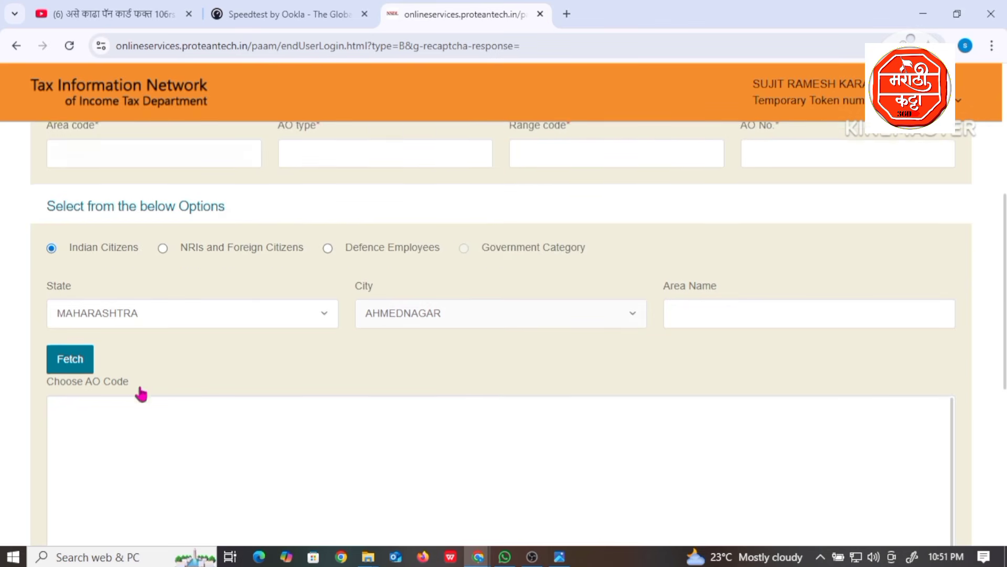
scroll(141, 394, "down", 2)
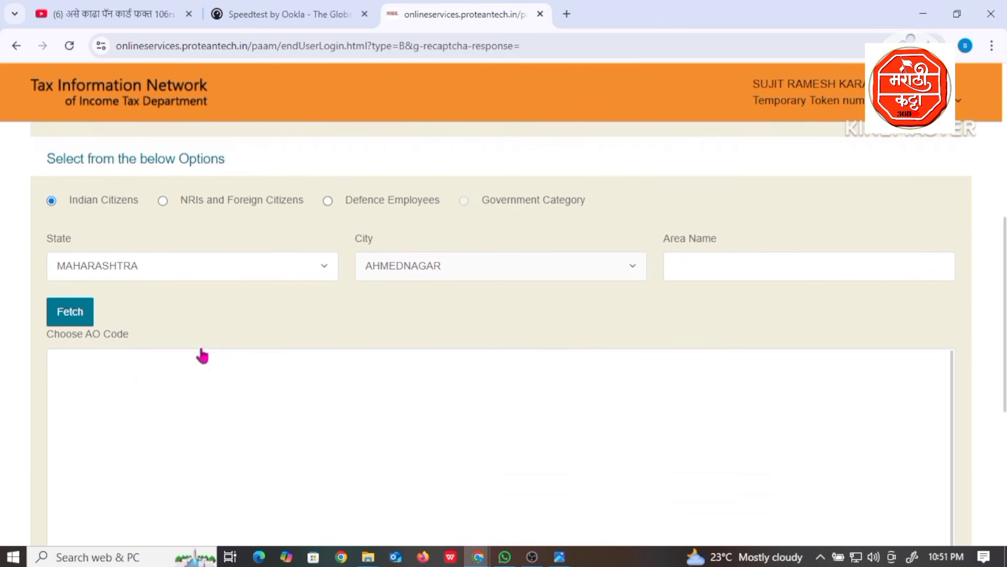
left_click(83, 310)
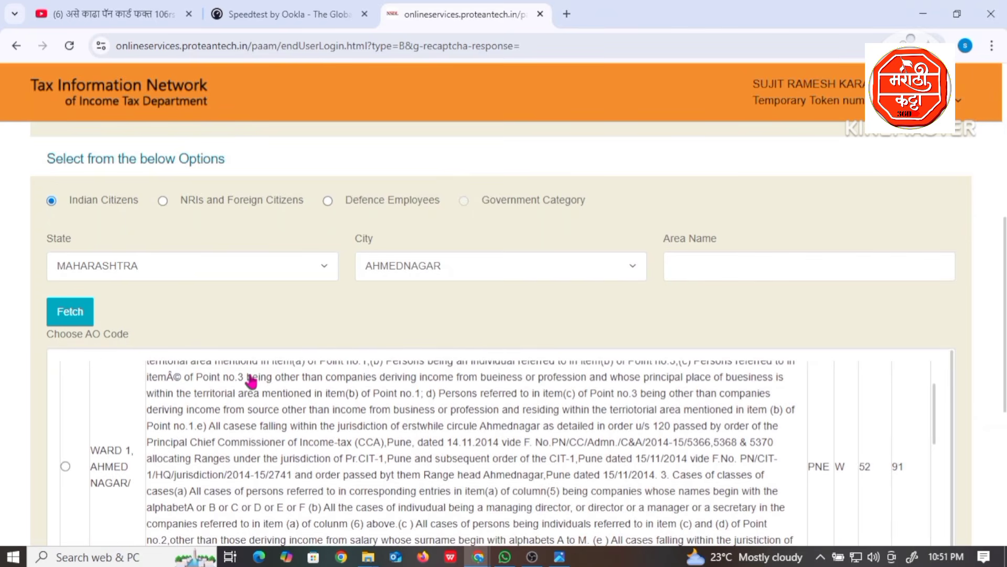
Compare the territorial areas of the listed wards and select WARD 2, AHMEDNAGAR with area code PNE, type W, range 52, AO number 96
scroll(376, 320, "down", 3)
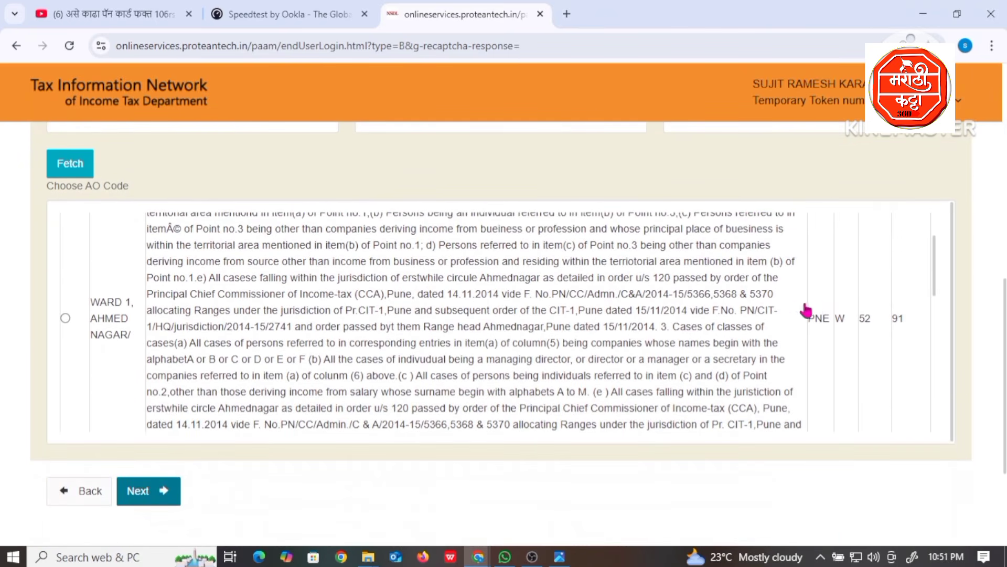
scroll(594, 321, "up", 2)
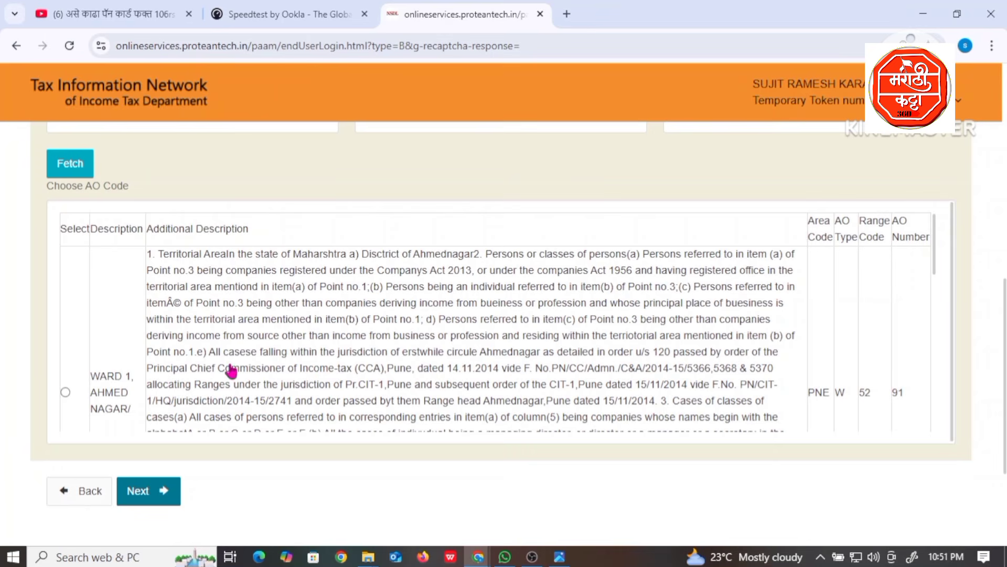
scroll(163, 386, "down", 2)
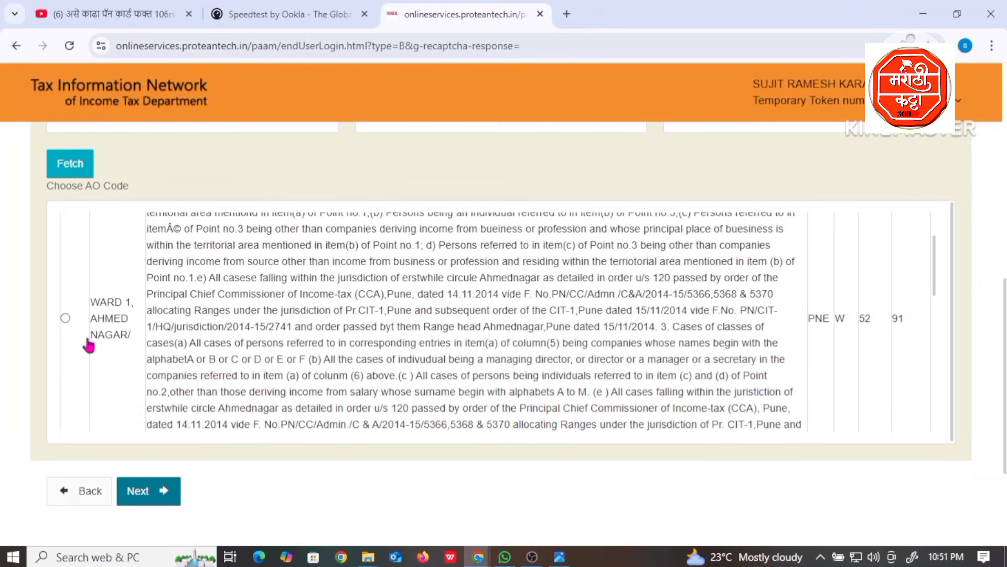
scroll(83, 345, "down", 1)
scroll(83, 345, "down", 6)
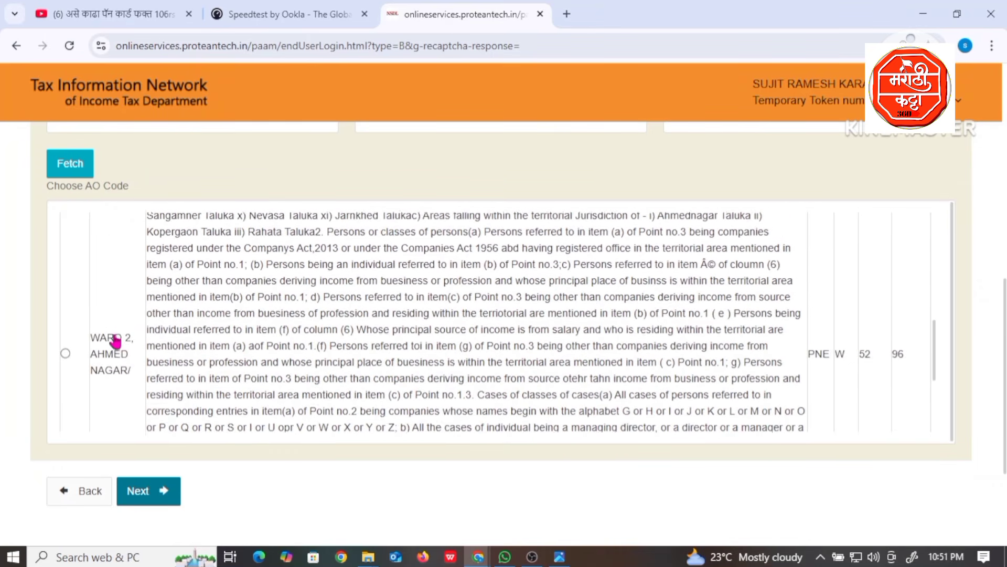
scroll(187, 299, "up", 2)
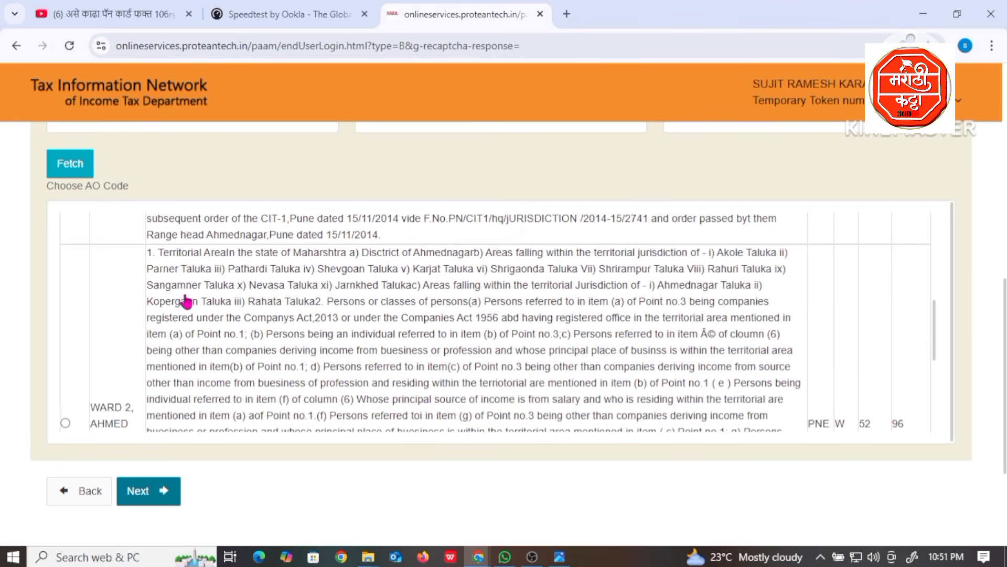
left_click_drag(146, 268, 151, 268)
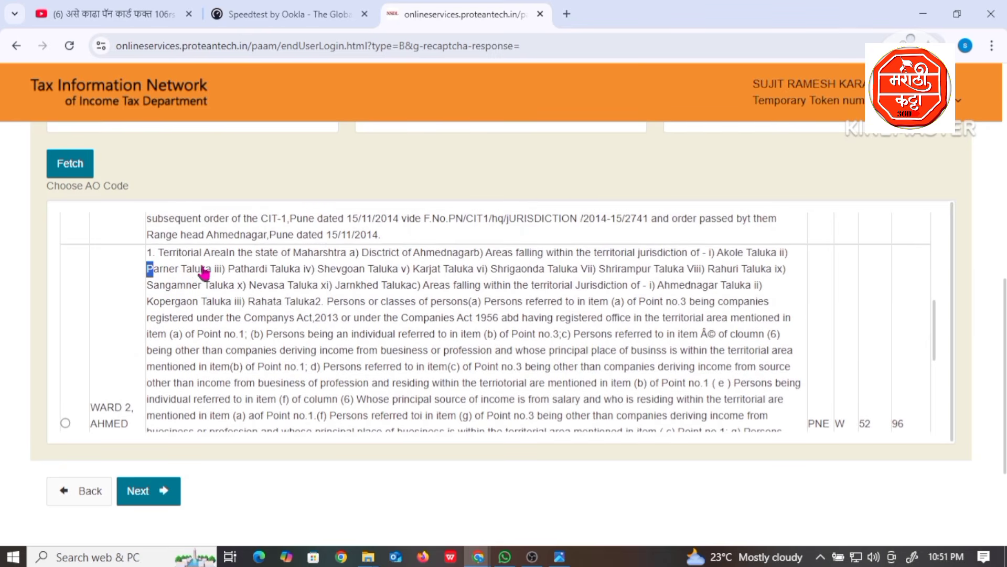
left_click(186, 287)
scroll(142, 344, "down", 2)
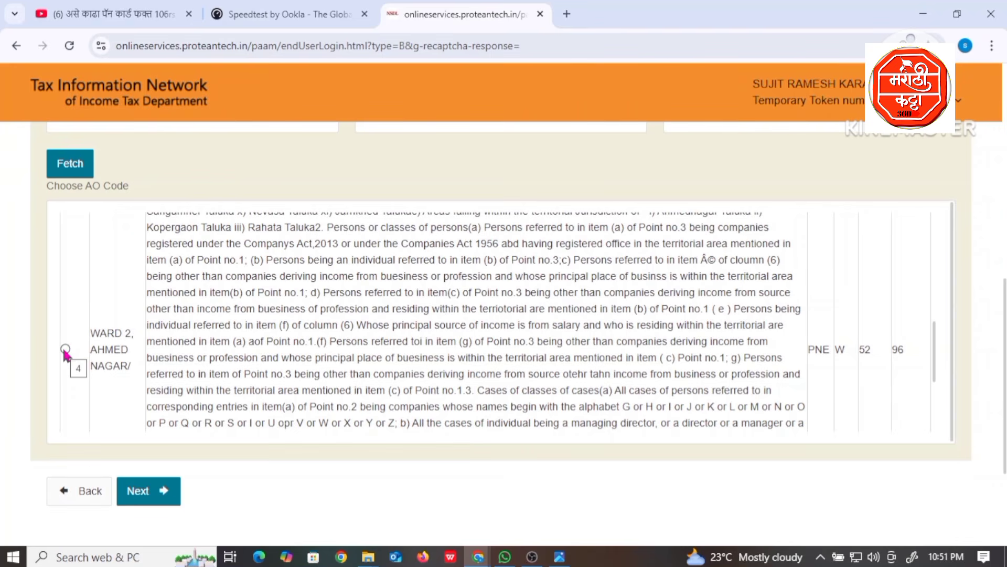
left_click(65, 349)
Check the filled-in AO code, continue to the document details and save the application as a draft
scroll(968, 345, "up", 10)
scroll(512, 351, "down", 2)
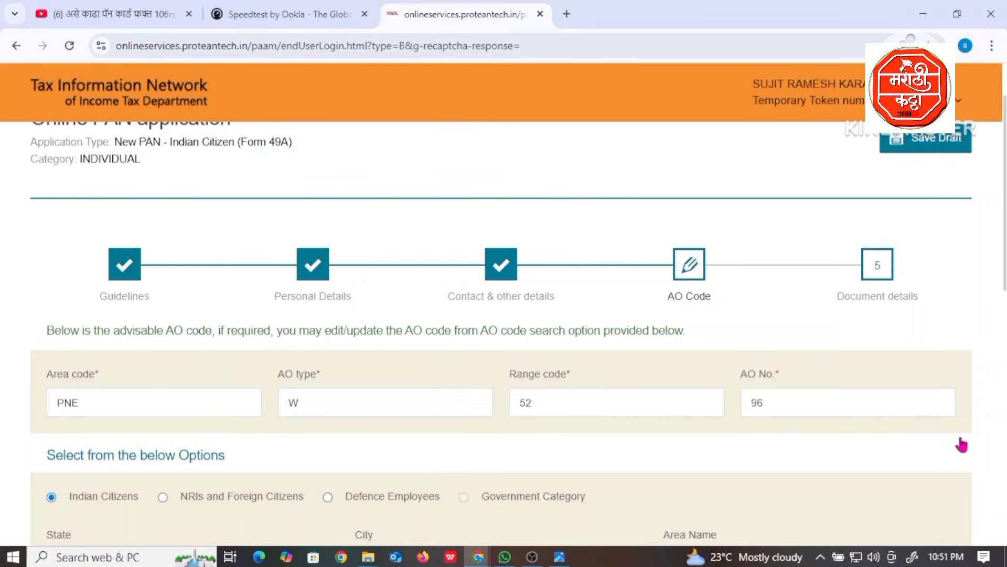
scroll(961, 445, "down", 5)
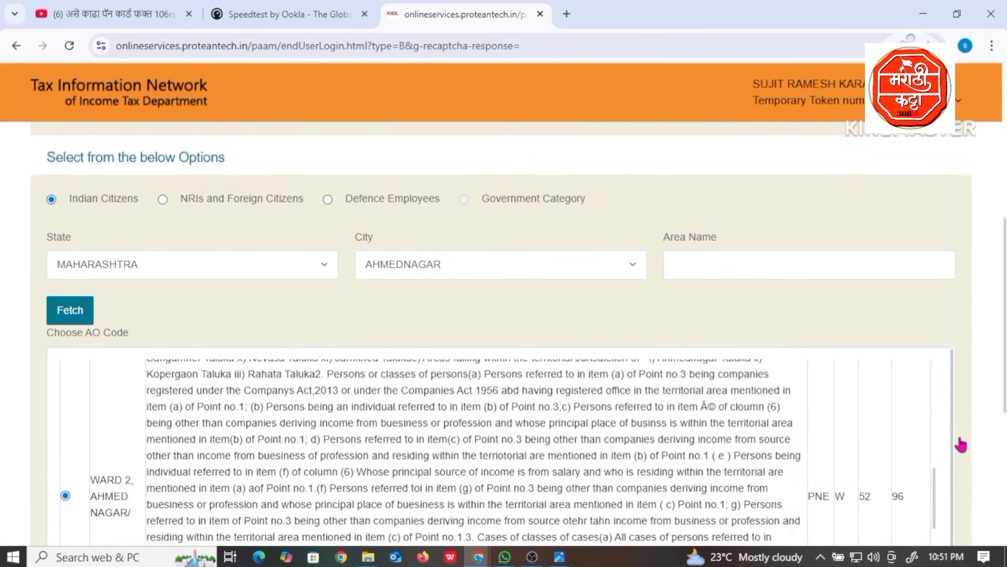
scroll(960, 444, "down", 5)
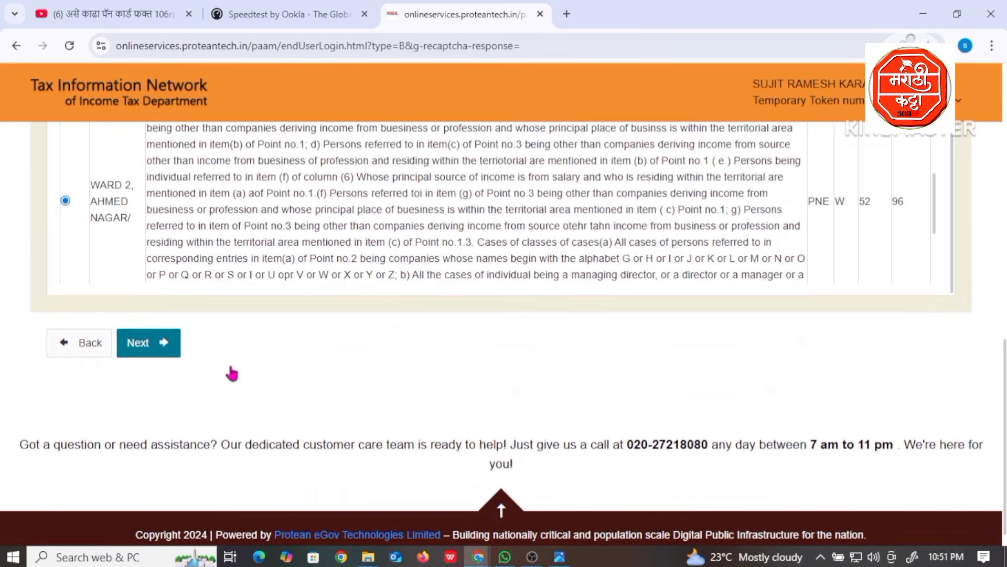
left_click(163, 355)
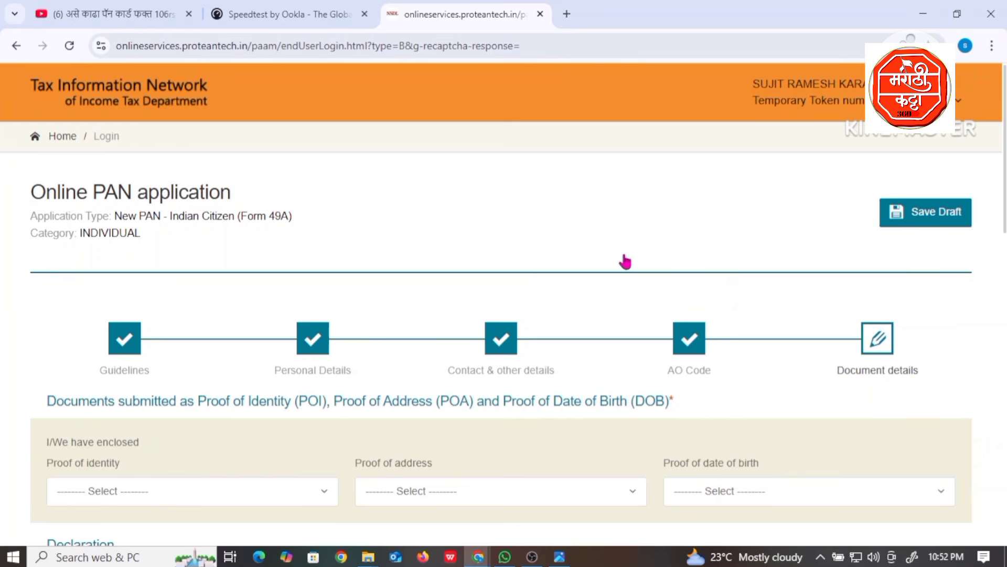
left_click(936, 223)
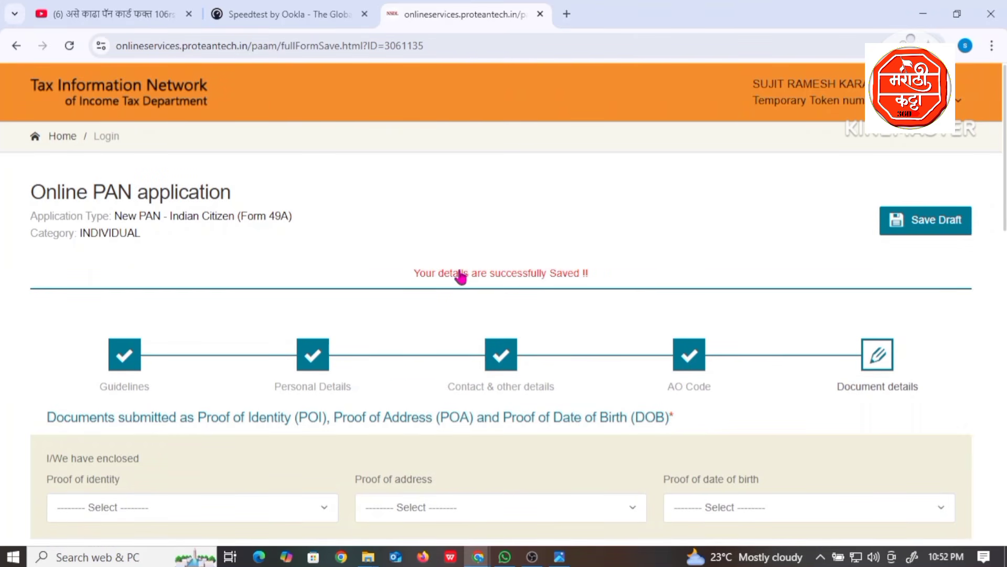
Choose AADHAAR Card issued by the Unique Identification Authority of India as both proof of identity and proof of address
scroll(459, 277, "down", 3)
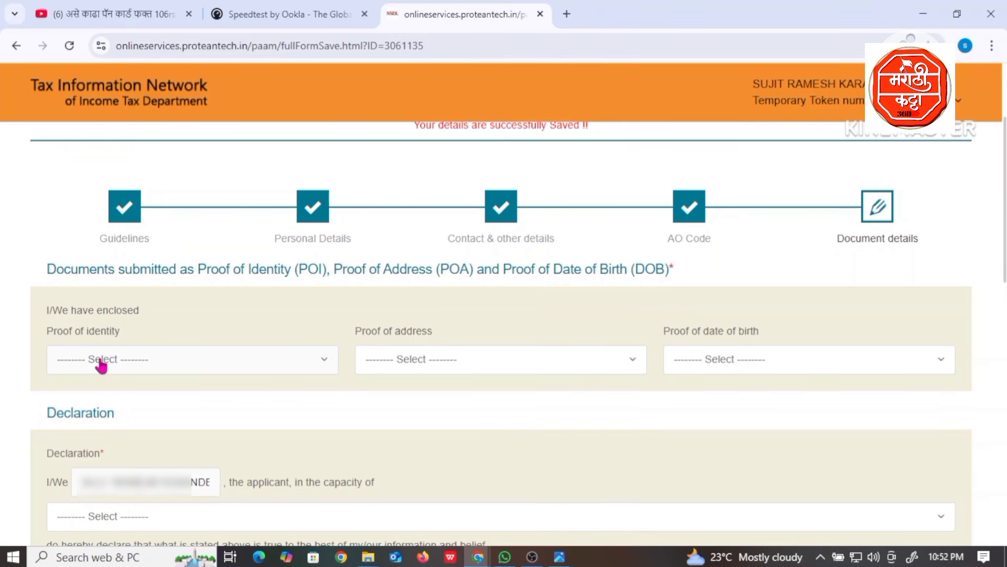
left_click(102, 362)
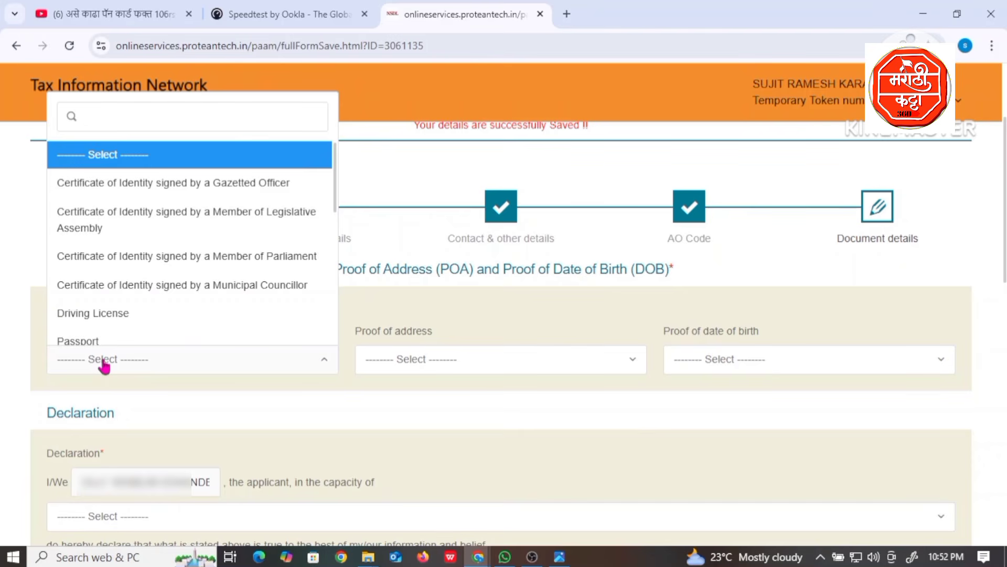
type("AD")
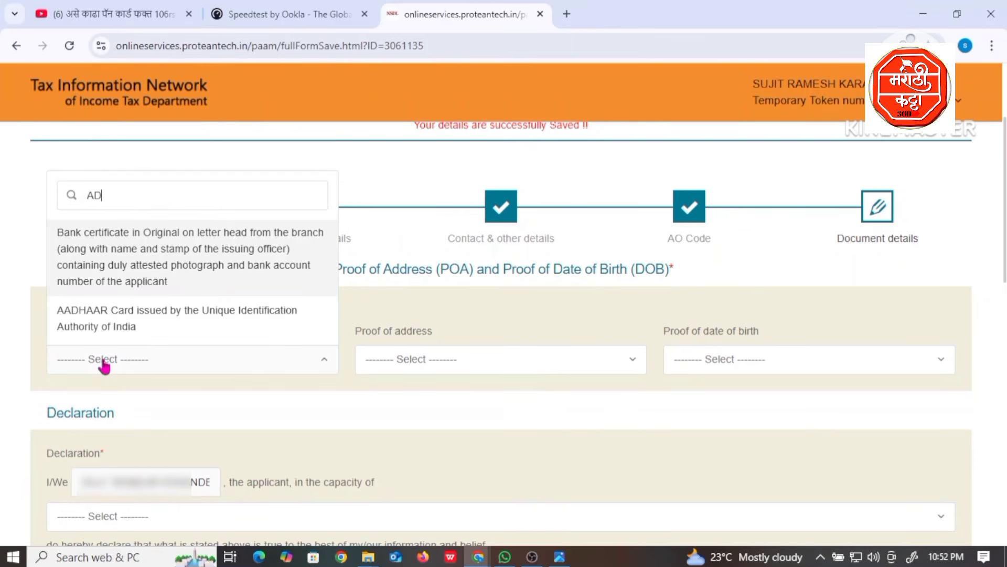
left_click(107, 321)
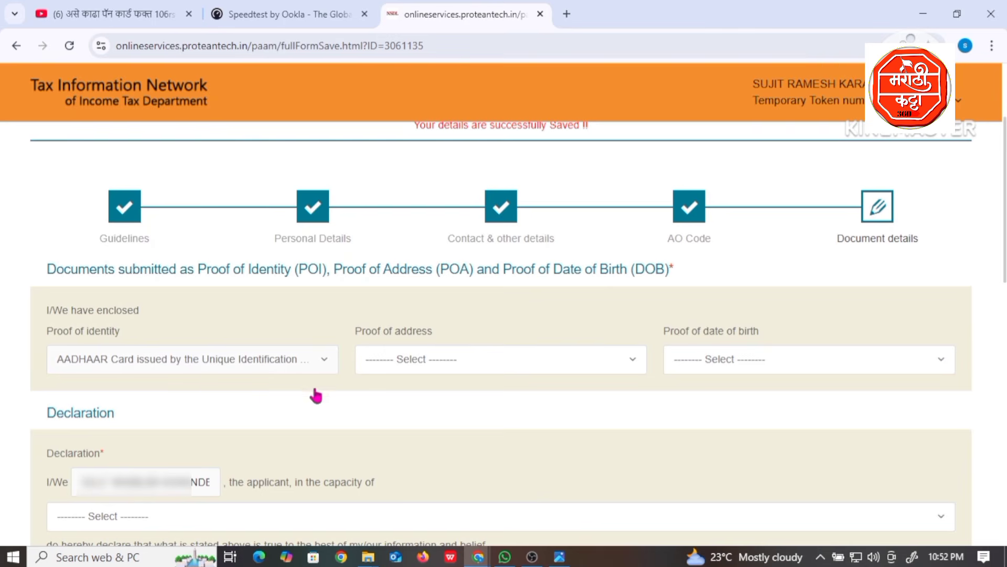
left_click(393, 361)
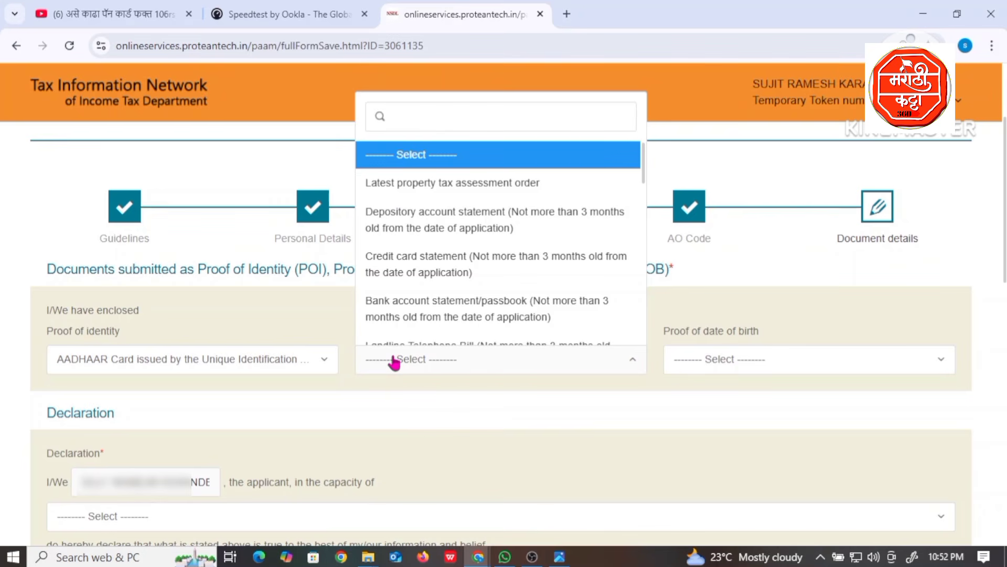
type("AAD")
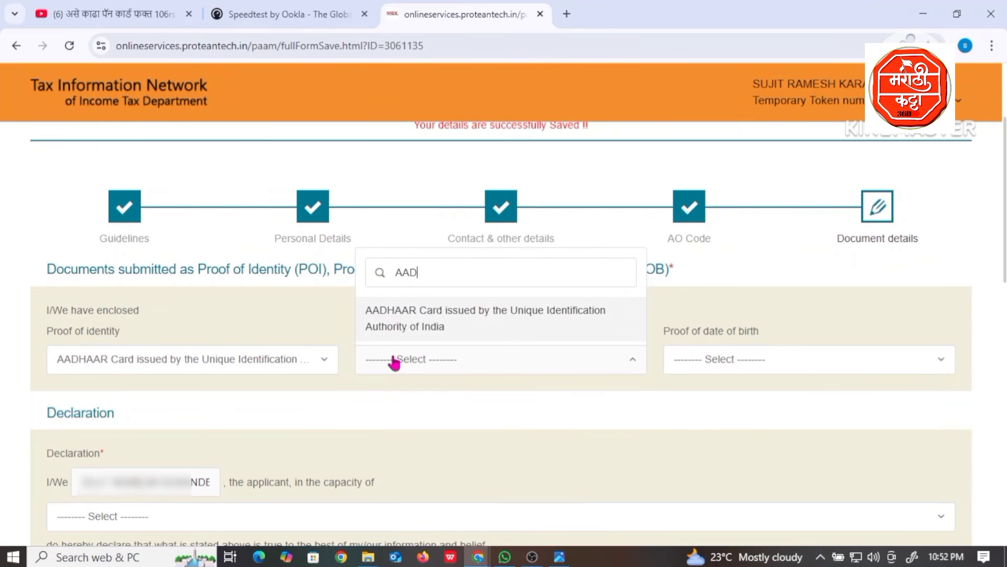
left_click(427, 315)
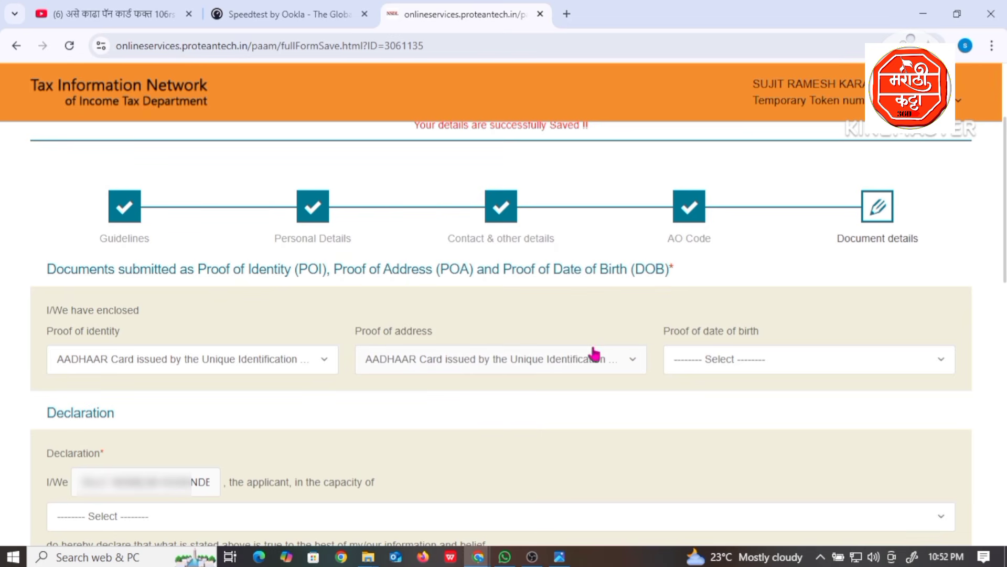
Choose AADHAAR Card issued by the Unique Identification Authority of India as the proof of date of birth
left_click(734, 366)
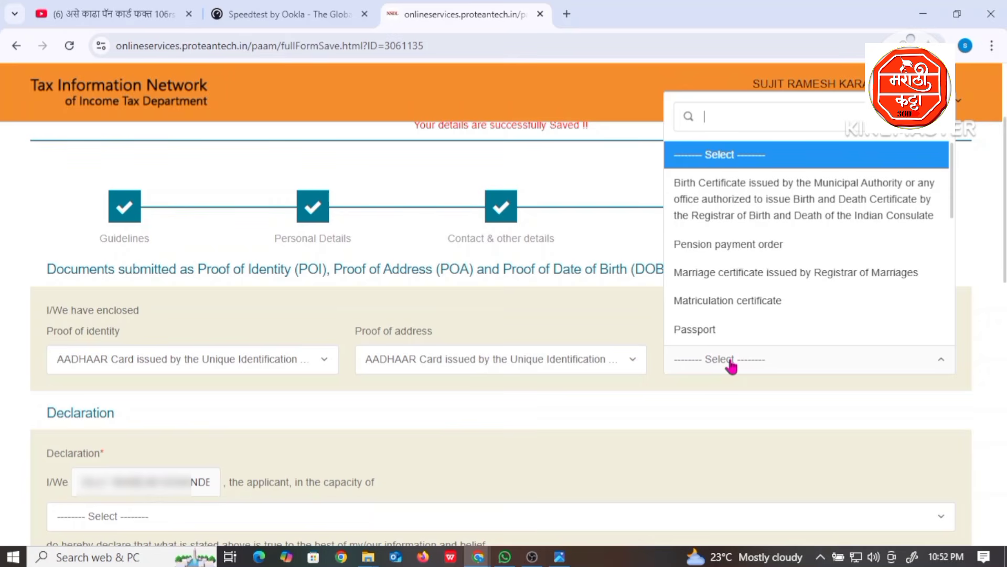
type("AAD")
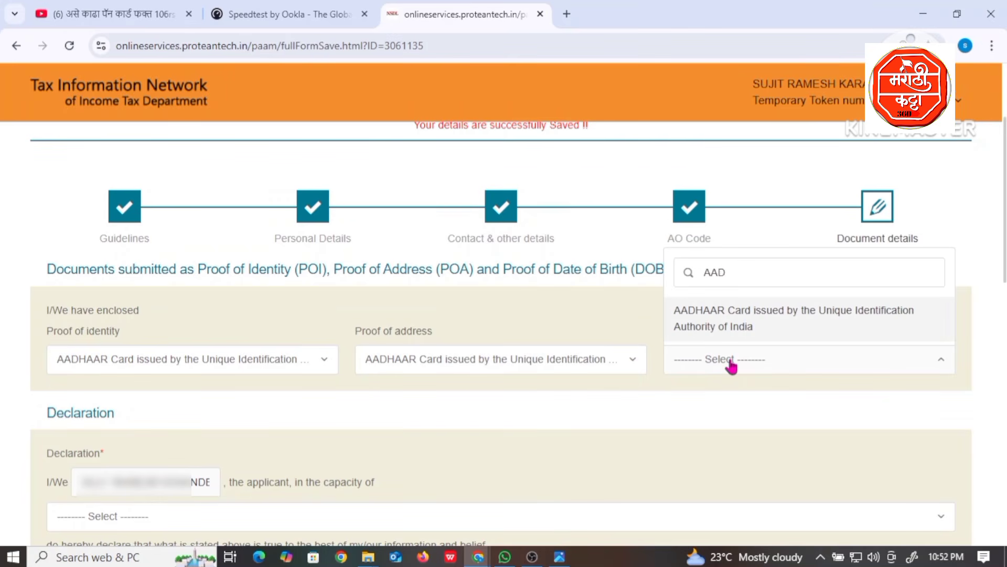
left_click(726, 328)
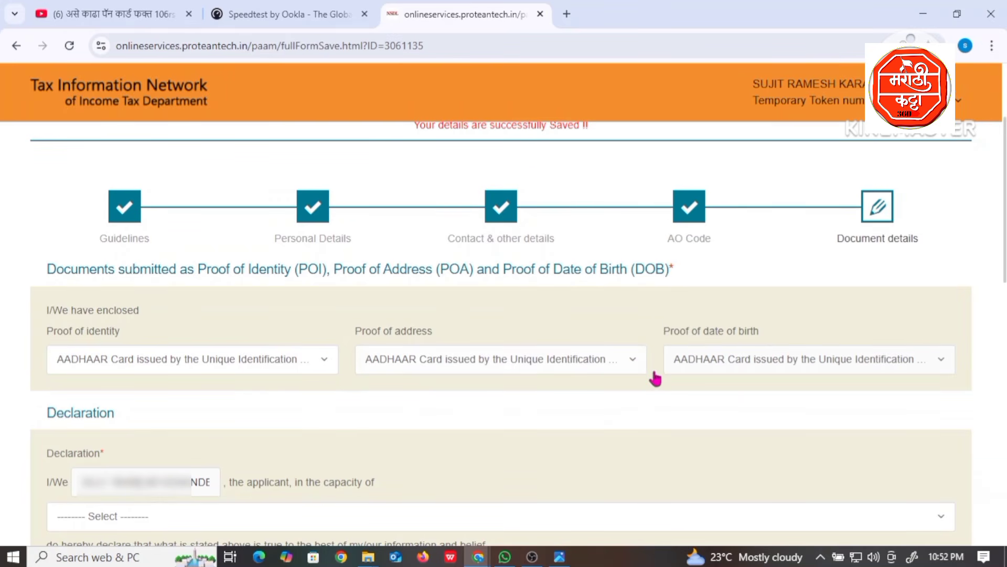
Complete the declaration in the capacity of Himself/Herself, with PARNER as the place, and check its date
scroll(320, 382, "down", 1)
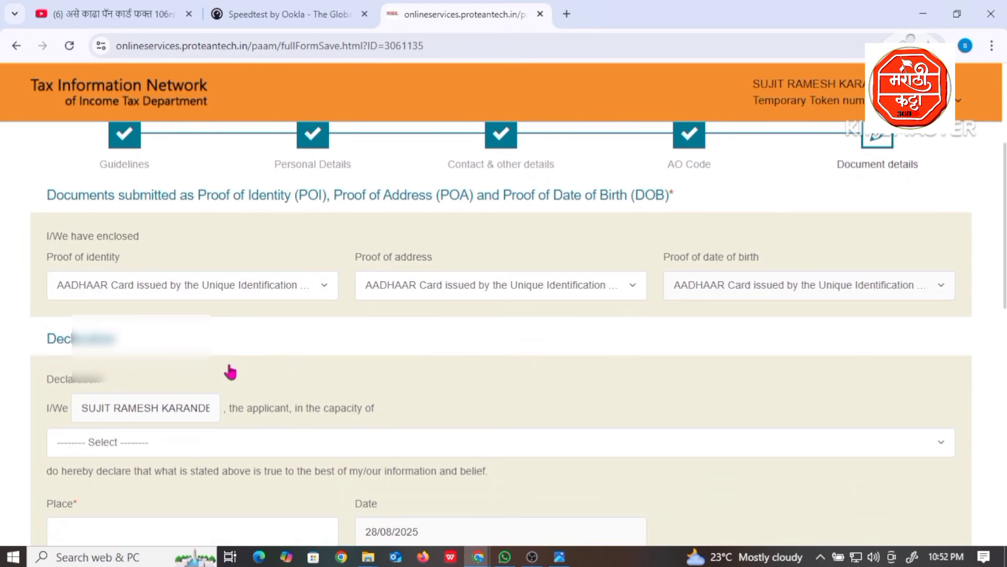
scroll(136, 323, "down", 1)
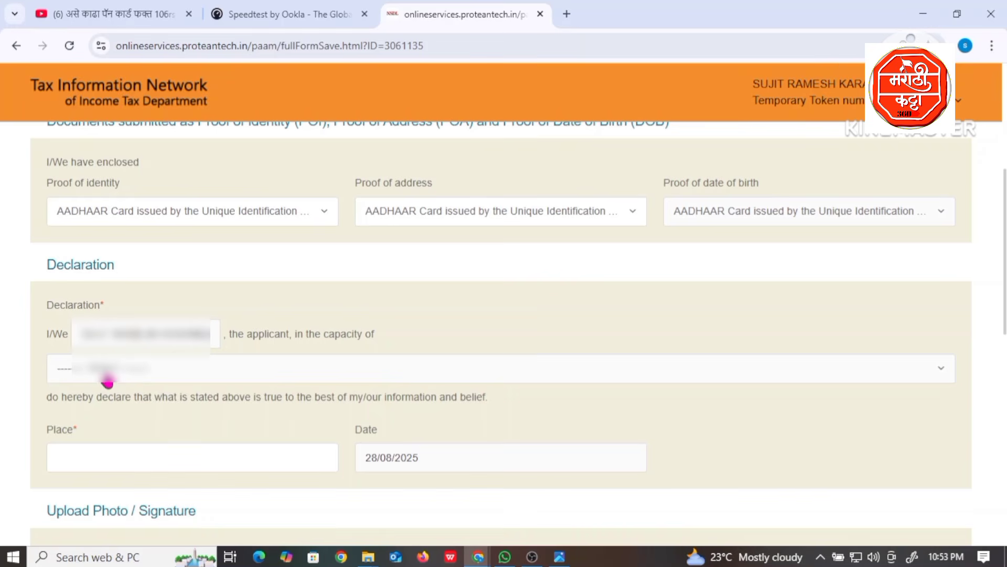
left_click(105, 371)
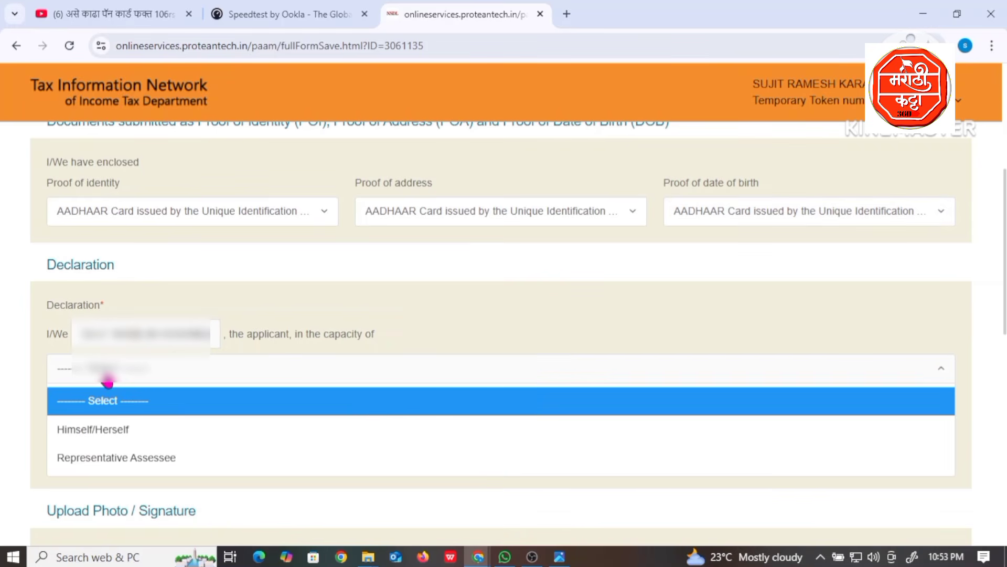
left_click(96, 433)
scroll(106, 399, "down", 3)
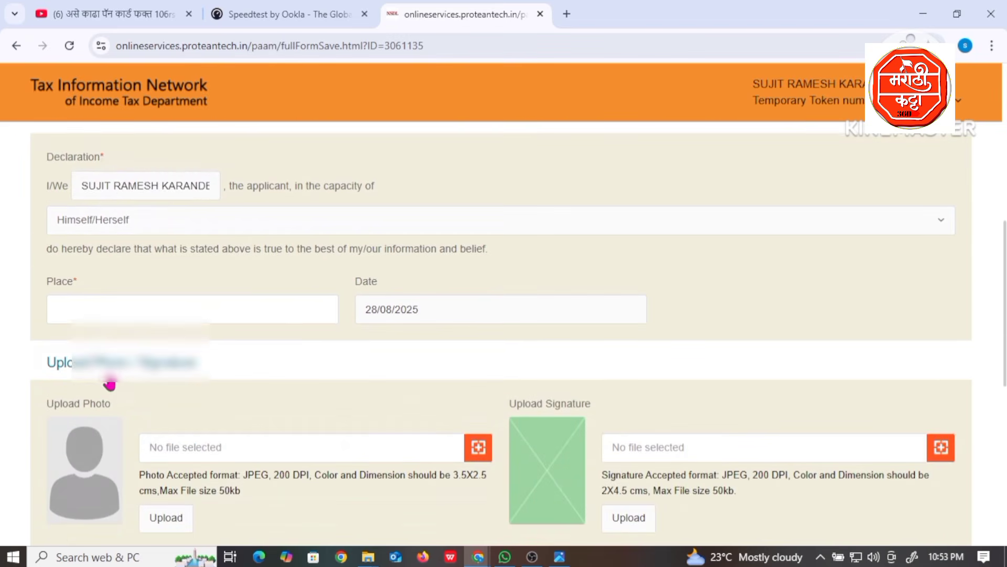
left_click(92, 314)
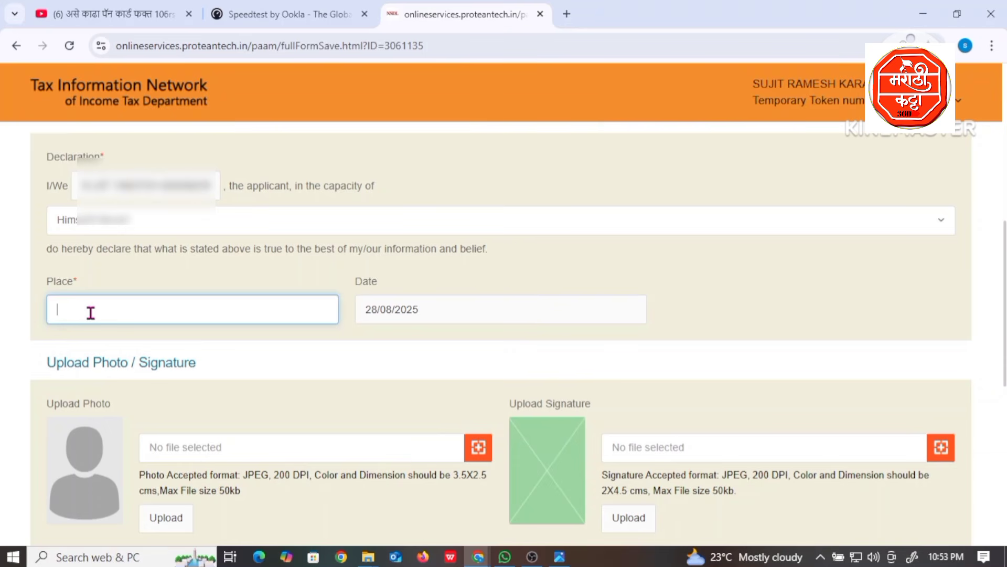
type("PARNER")
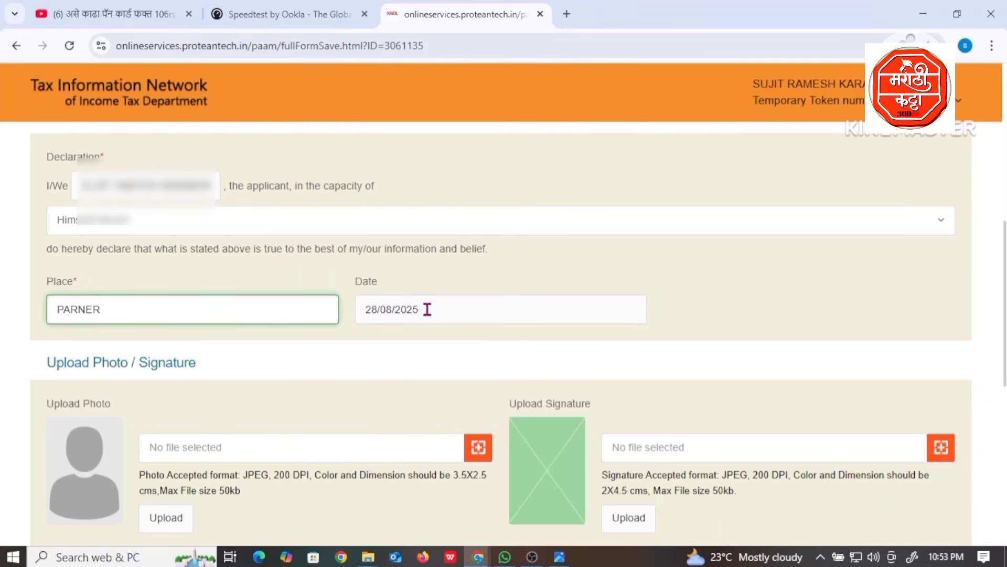
left_click_drag(427, 309, 360, 312)
left_click(468, 313)
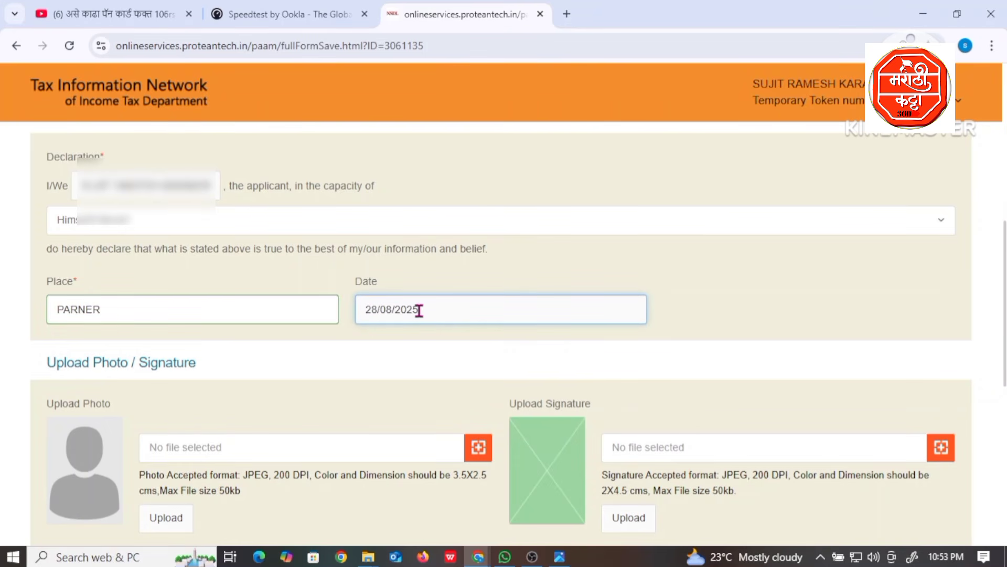
Examine the accepted formats, dimensions and maximum file sizes for the photo, signature and supporting documents
scroll(418, 310, "down", 3)
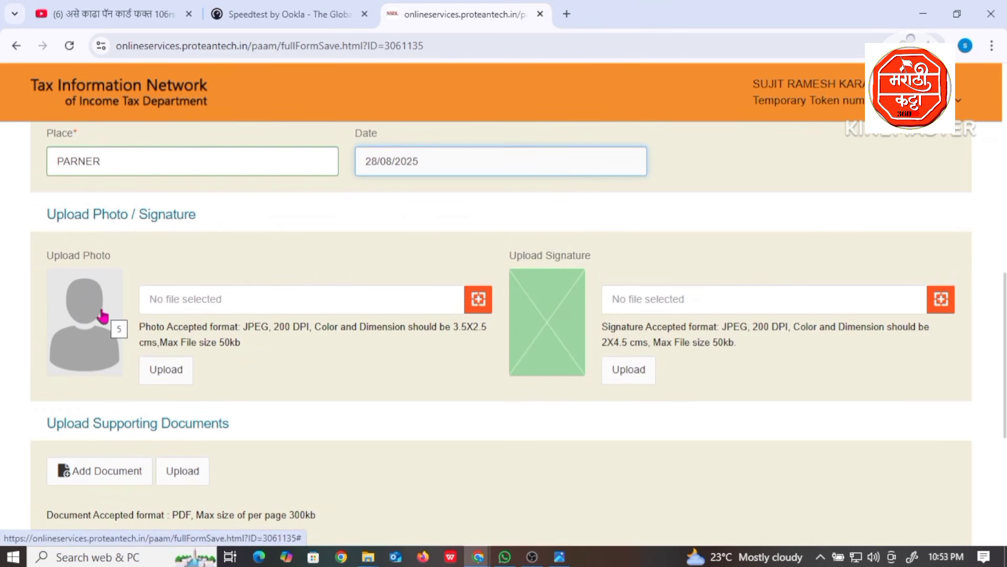
scroll(103, 316, "down", 1)
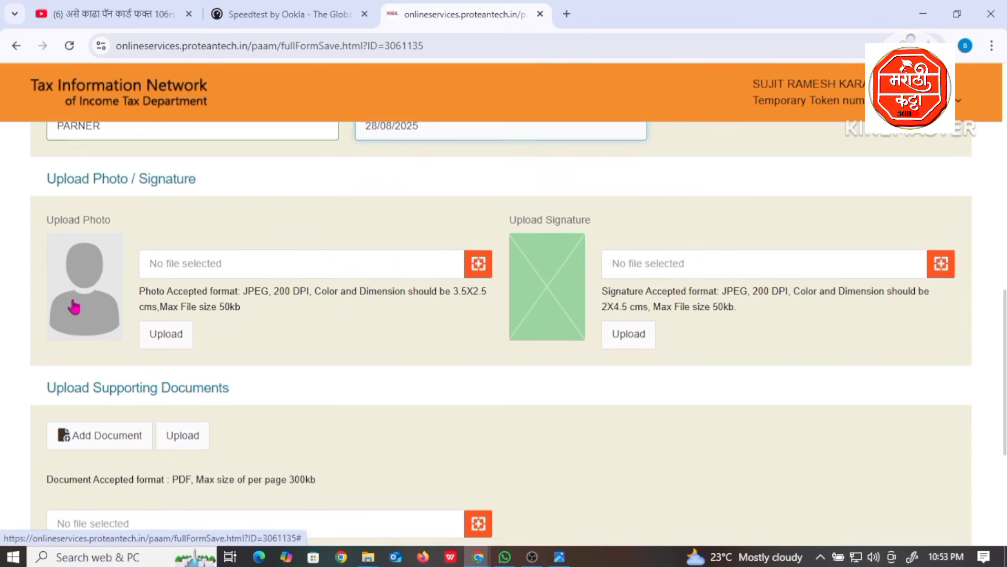
scroll(74, 306, "up", 1)
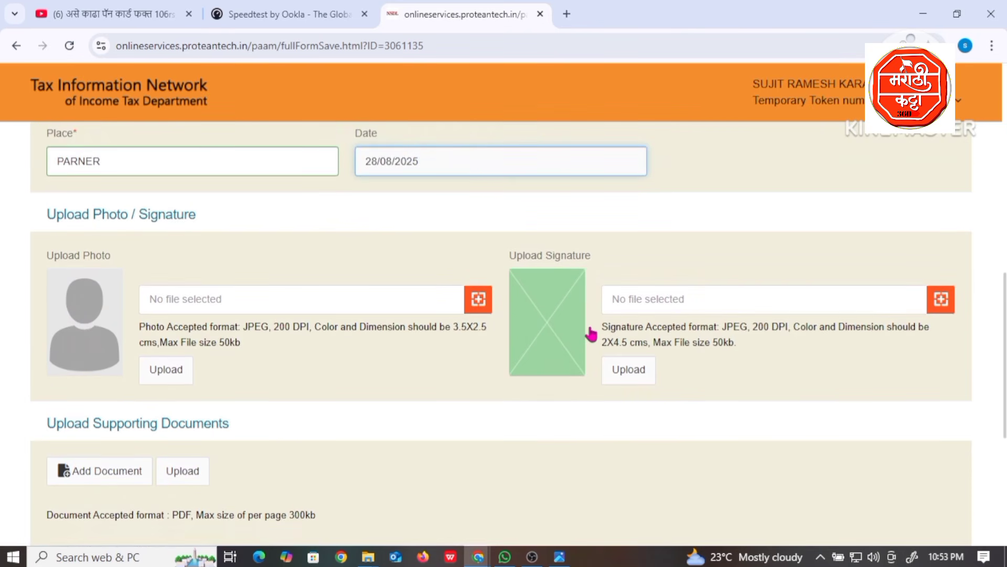
scroll(592, 334, "down", 2)
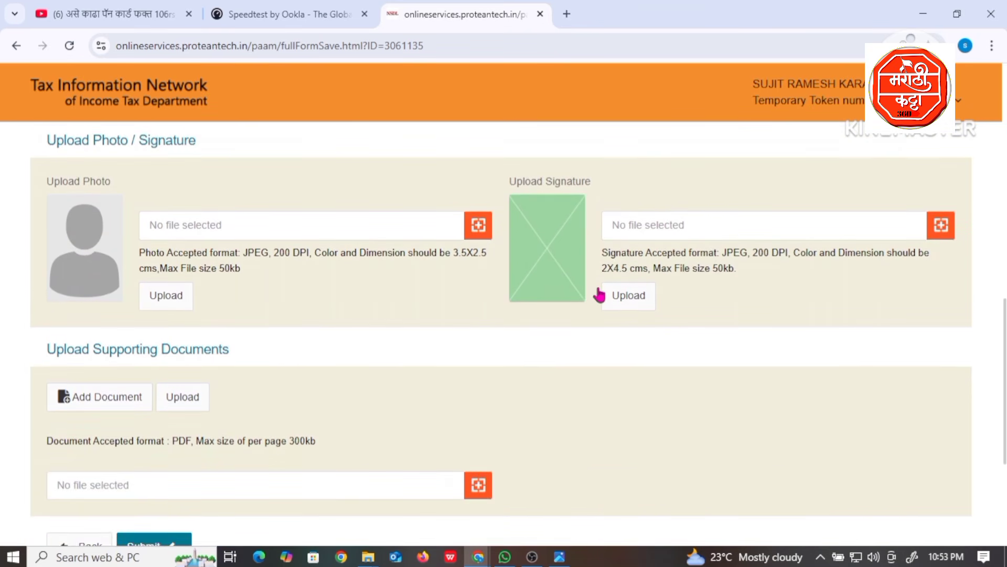
scroll(388, 341, "up", 2)
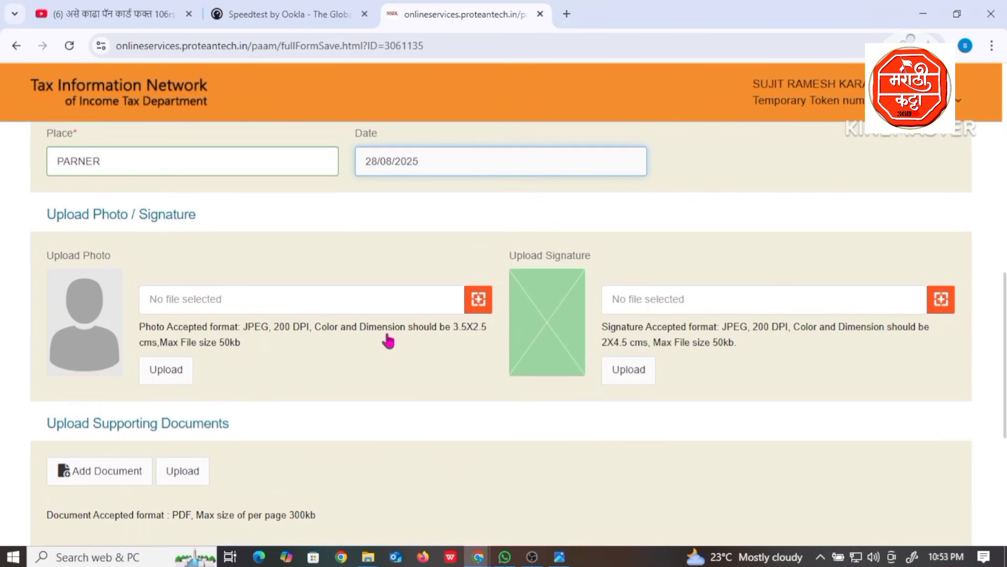
scroll(116, 368, "down", 5)
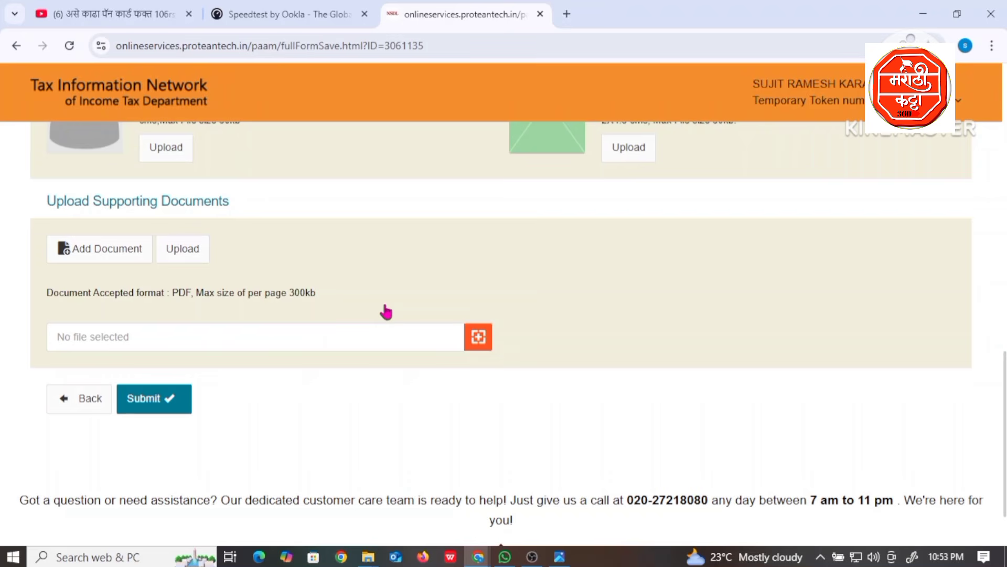
scroll(378, 310, "up", 1)
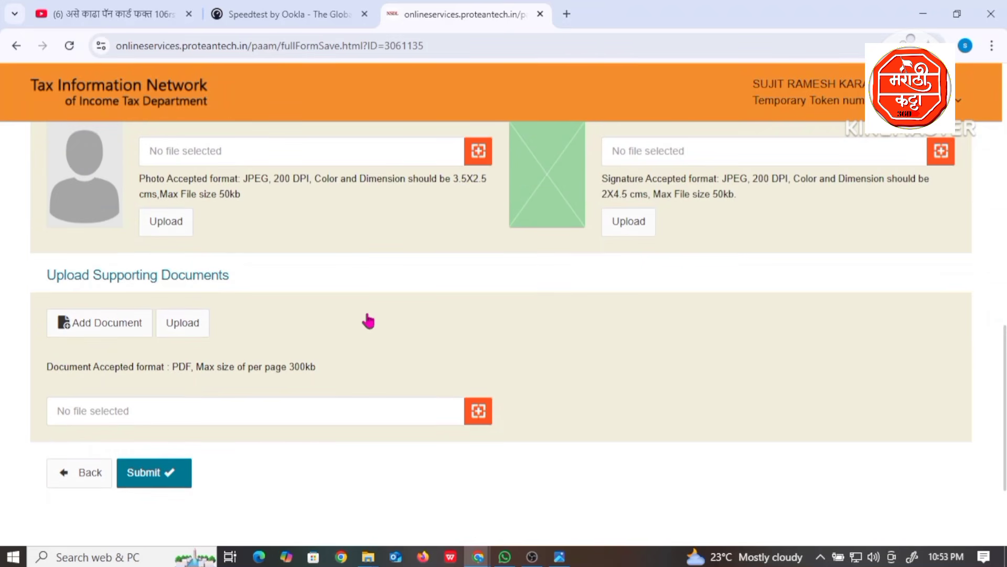
scroll(366, 319, "up", 1)
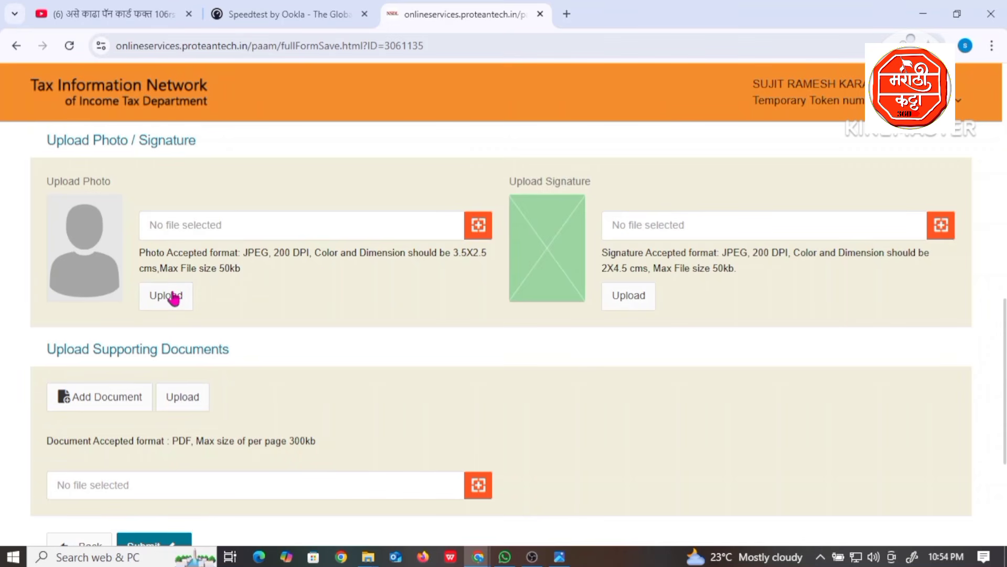
Upload the applicant's photo from WhatsApp Image 2025-08-25 at 19.44.10_b92aa5ef.jpg and signature from WhatsApp Image 2025-08-25 at 19.48.06_43a8be3e.jpg
left_click(478, 227)
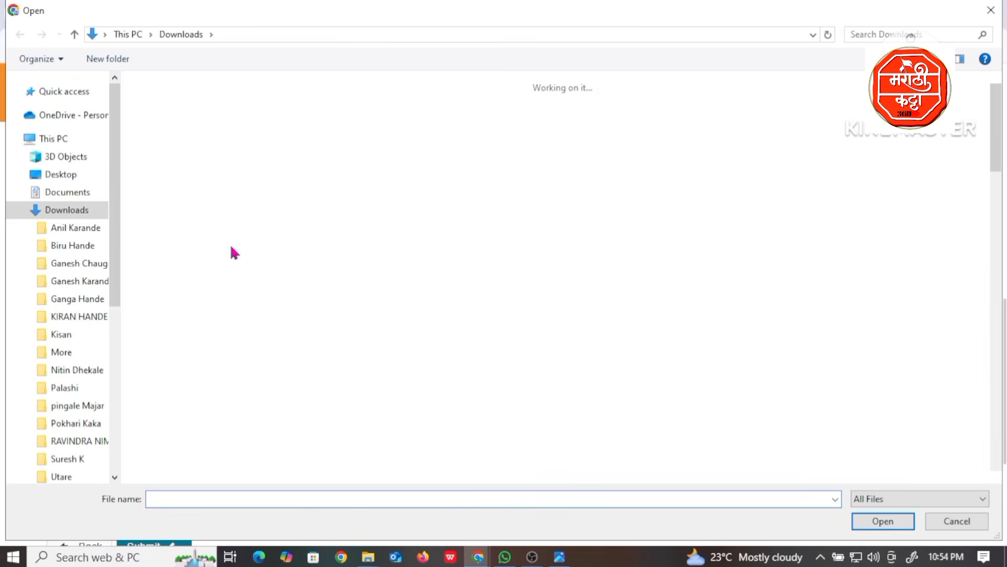
double_click(152, 221)
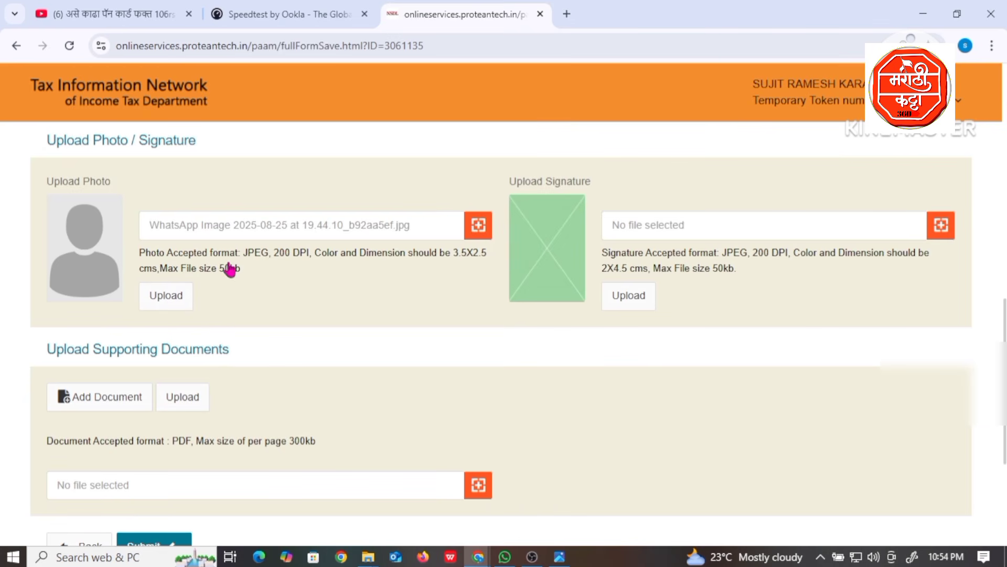
left_click(166, 296)
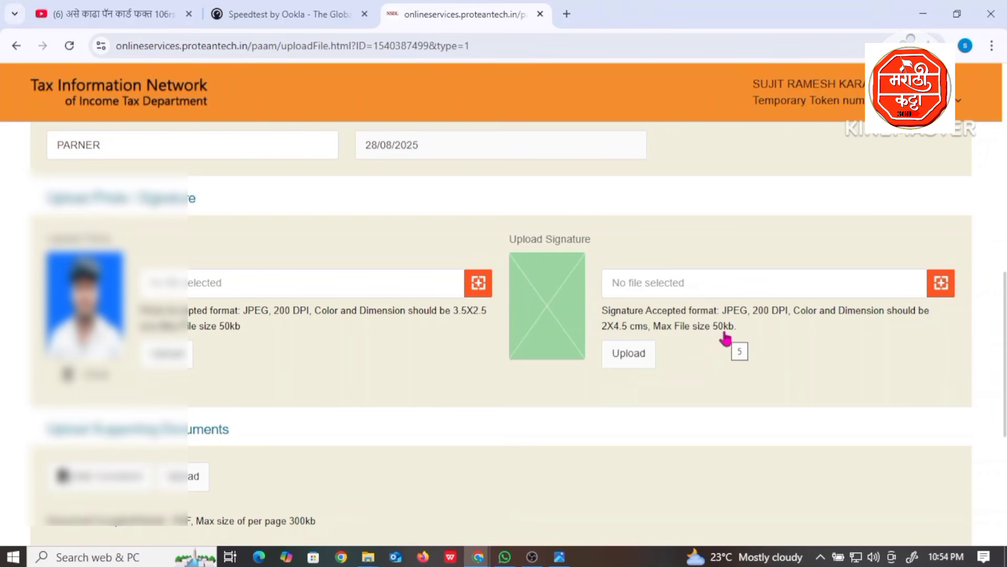
left_click(941, 284)
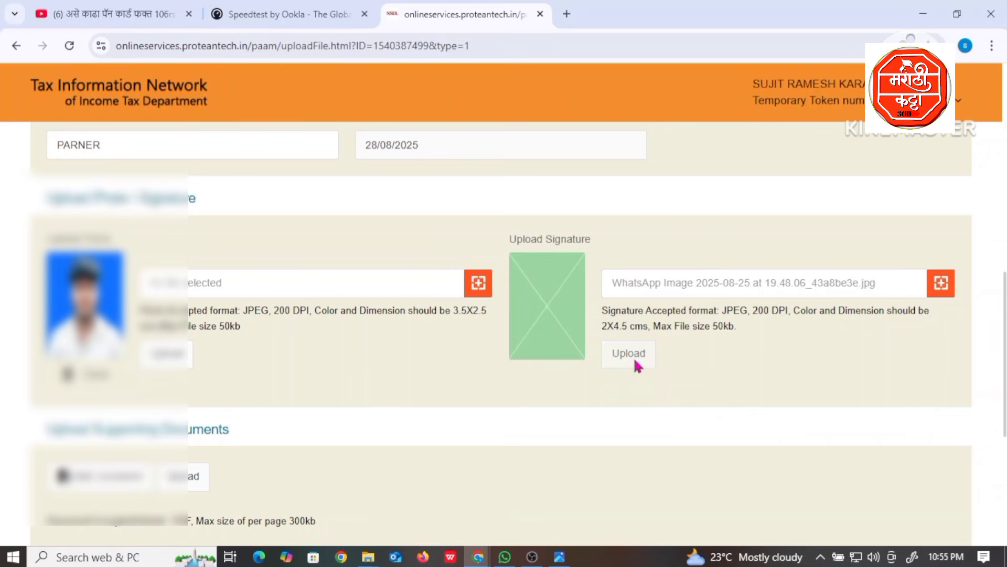
left_click(634, 362)
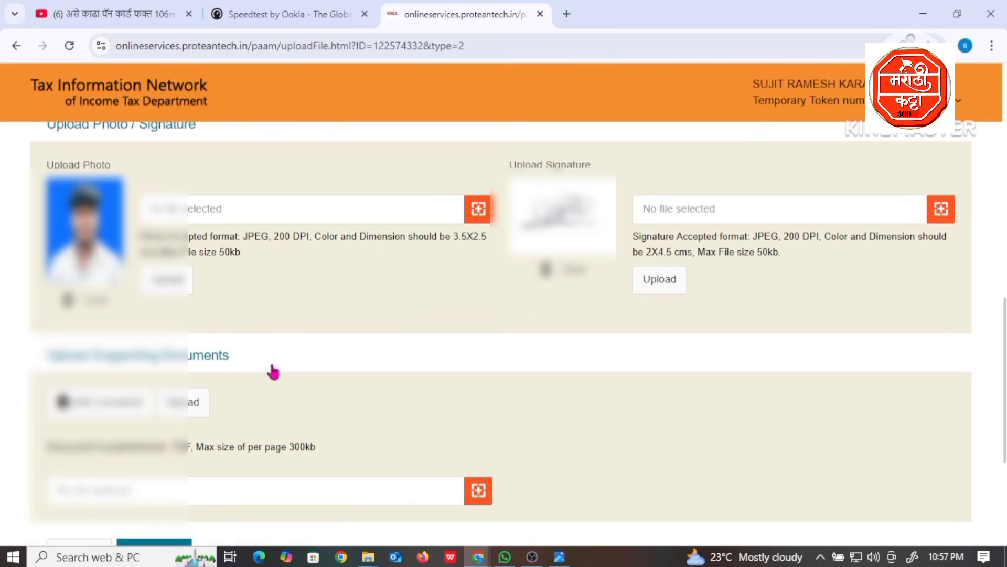
Upload the applicant's unlocked Aadhaar PDF from Downloads as the supporting document and submit the application
scroll(210, 362, "down", 3)
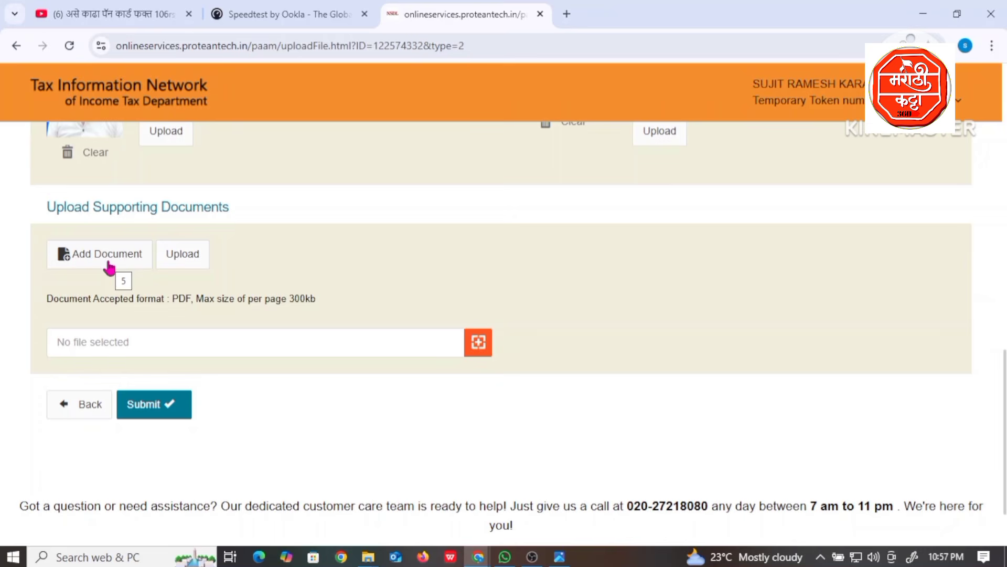
left_click(481, 344)
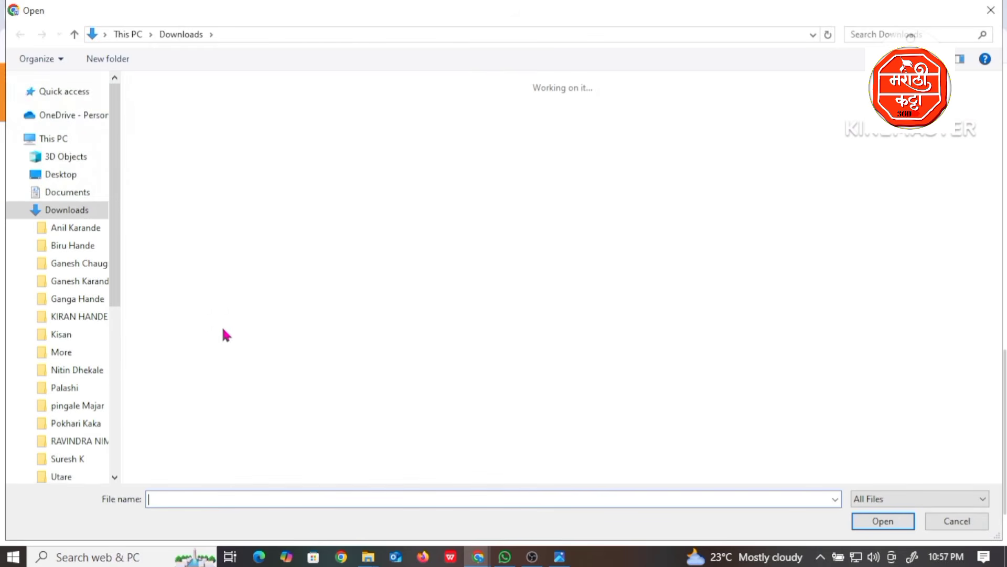
double_click(162, 400)
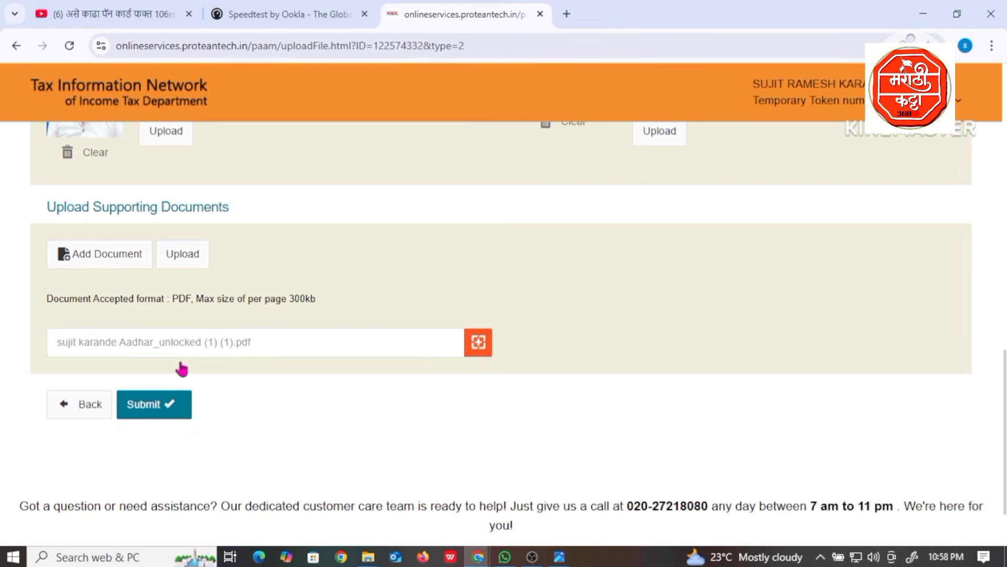
left_click(185, 258)
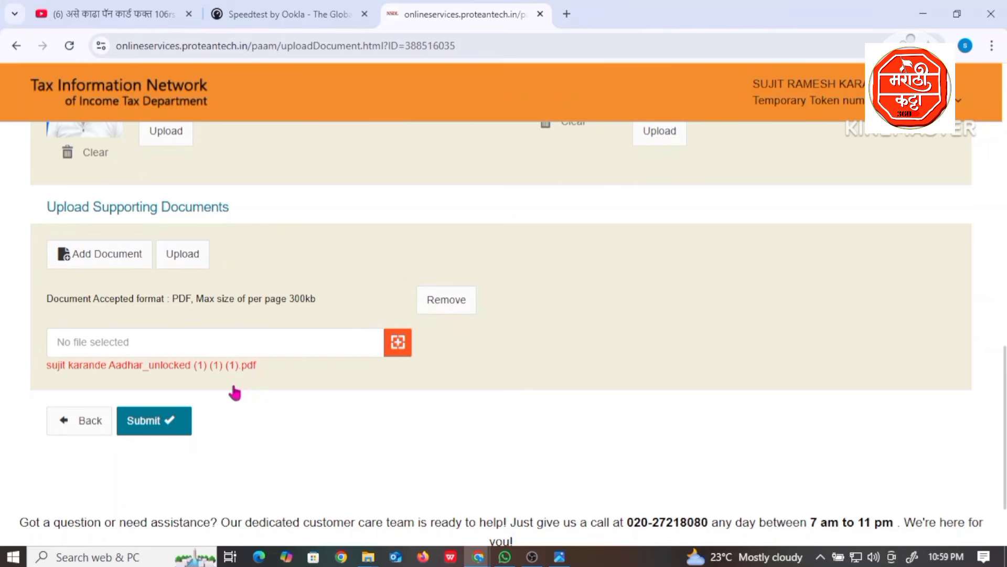
left_click(163, 429)
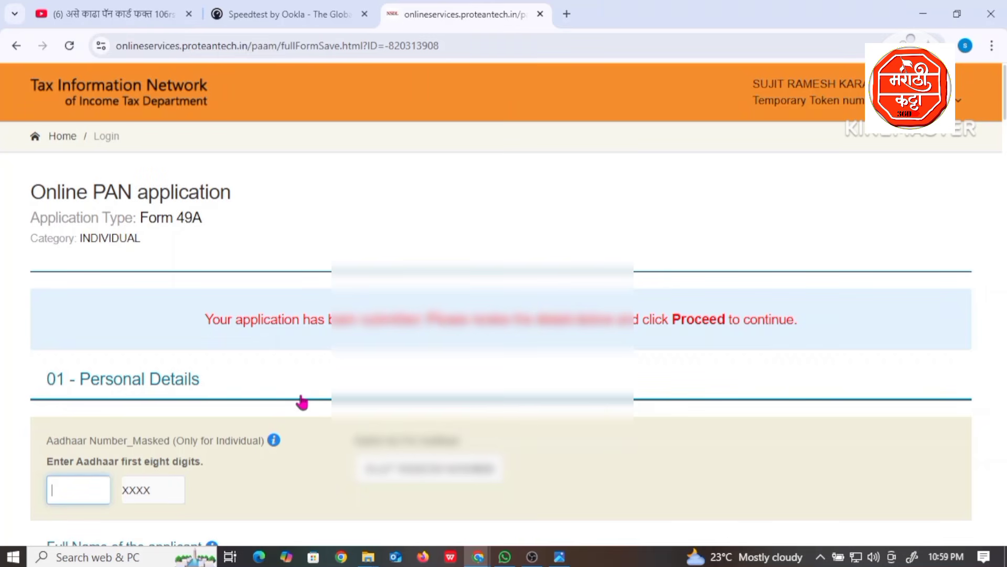
Enter the first eight digits of the applicant's Aadhaar number and review the personal details and parents' names in the submitted application
scroll(302, 402, "down", 4)
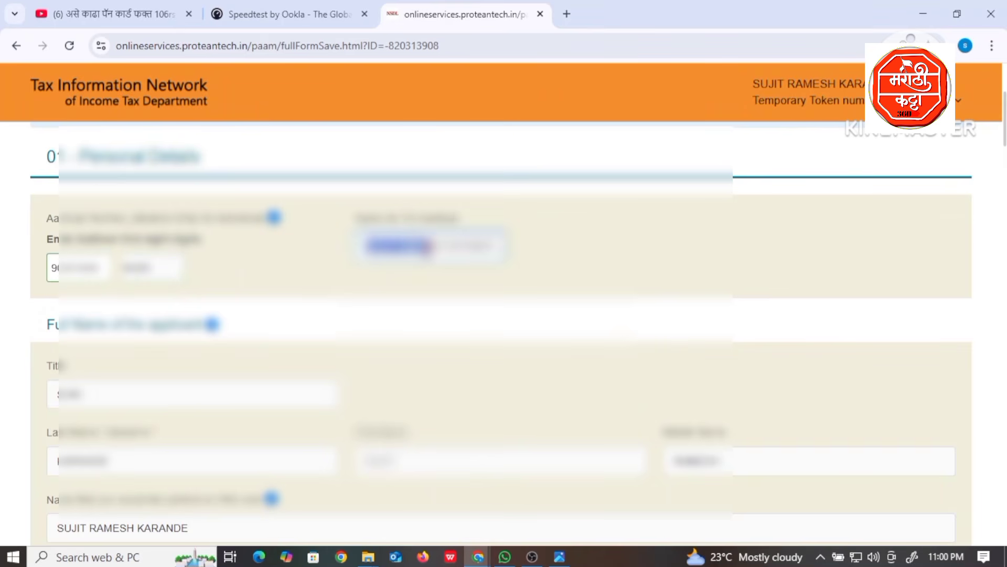
scroll(236, 349, "down", 3)
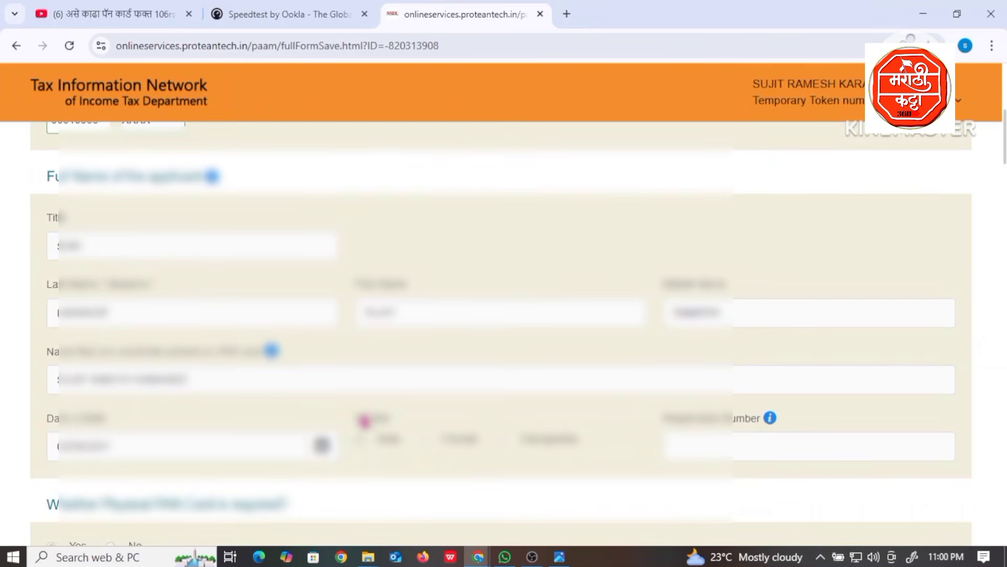
scroll(333, 349, "down", 2)
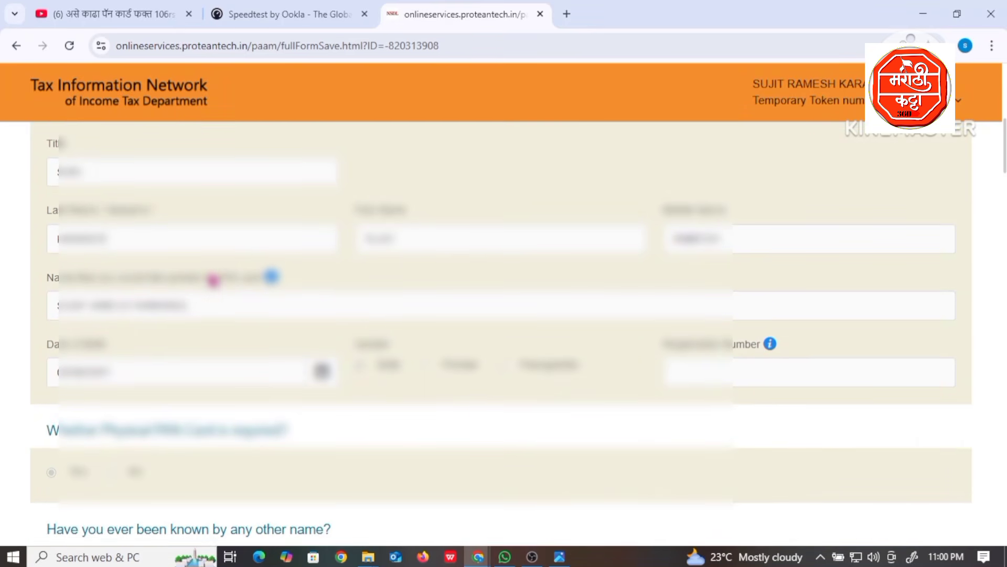
scroll(210, 286, "down", 2)
scroll(211, 282, "down", 2)
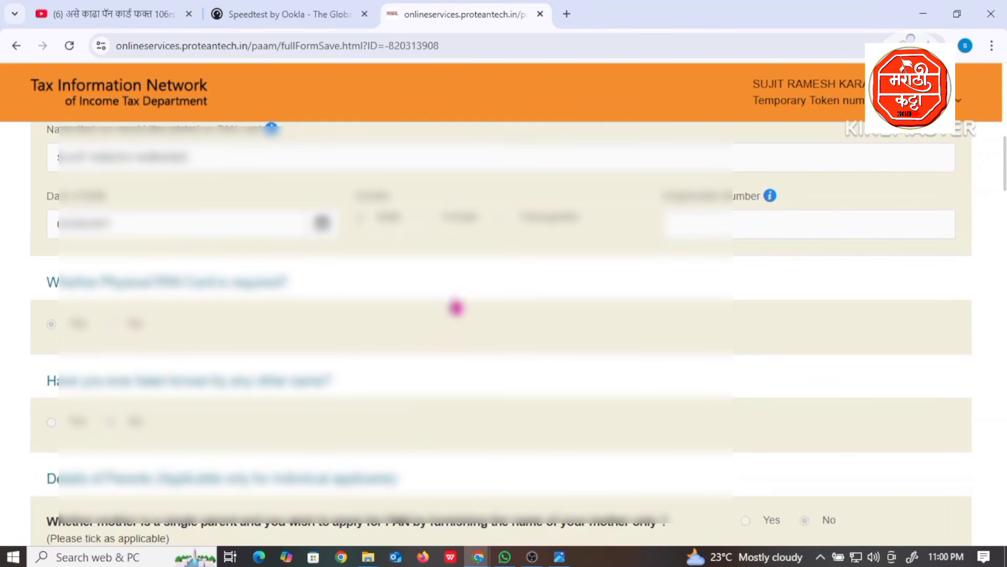
scroll(301, 457, "down", 5)
scroll(296, 437, "down", 5)
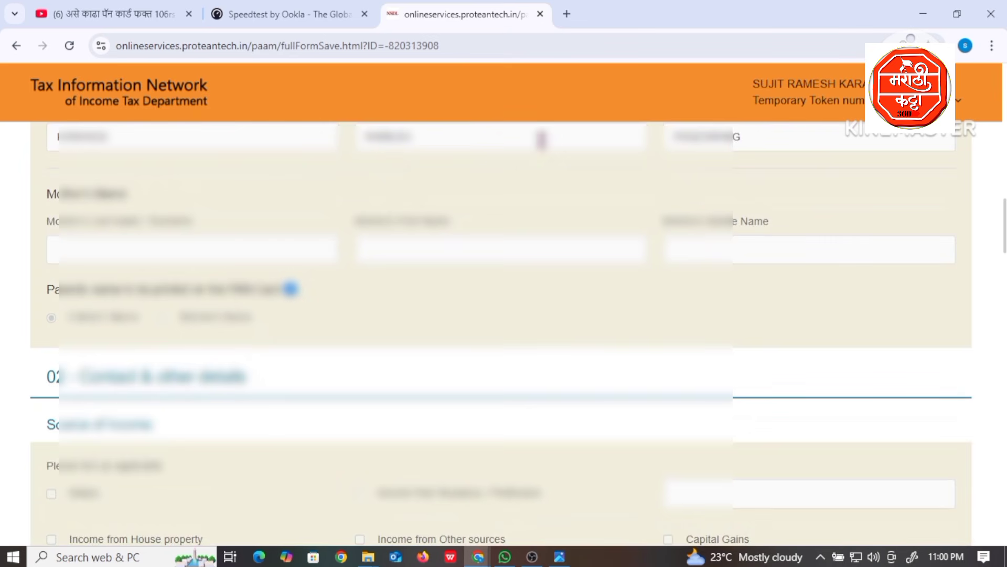
scroll(259, 317, "down", 3)
Review the contact details, AO code, document details, declaration and uploads, and proceed with the application to payment
scroll(259, 317, "down", 8)
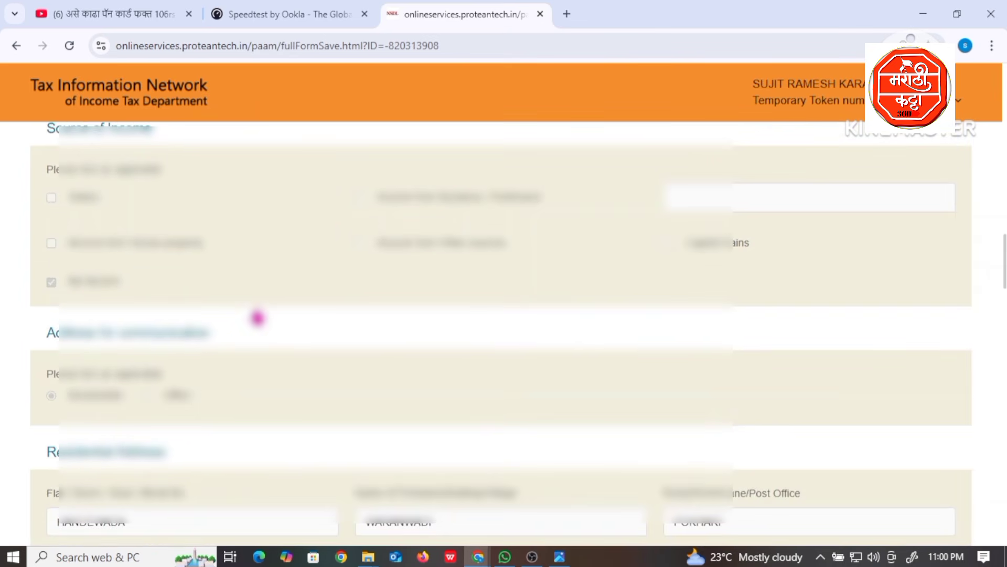
scroll(245, 299, "down", 11)
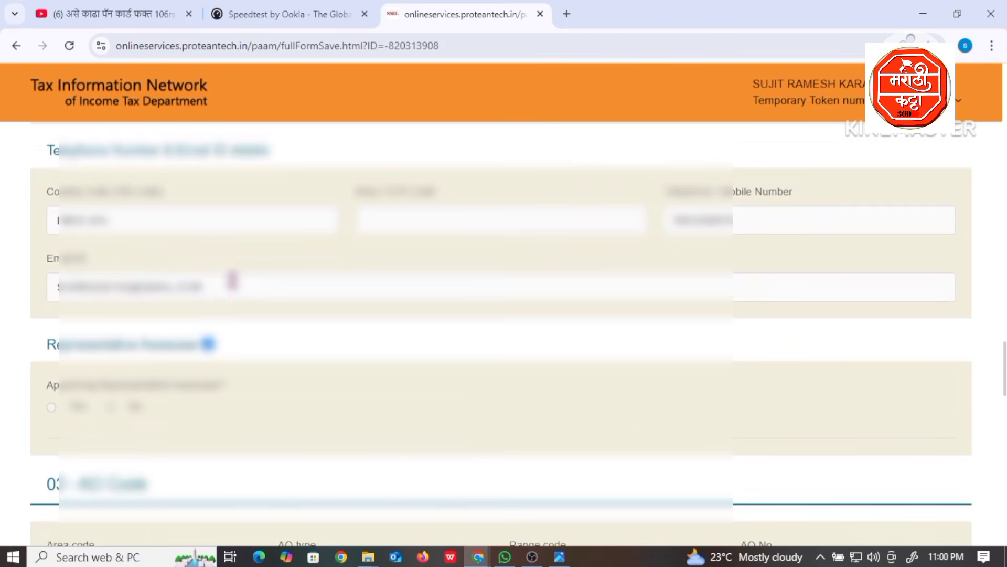
scroll(245, 298, "down", 1)
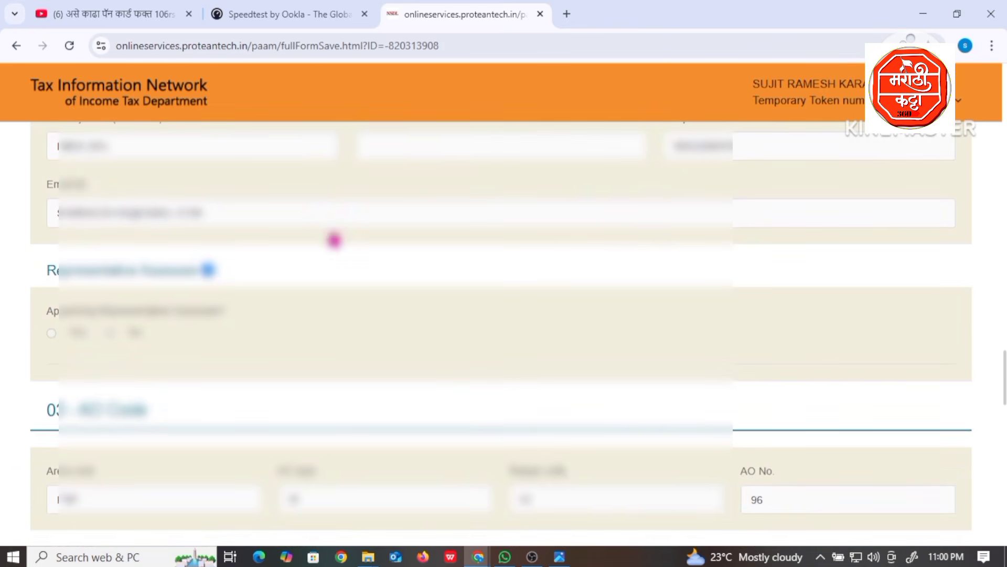
scroll(322, 251, "down", 5)
scroll(317, 260, "down", 6)
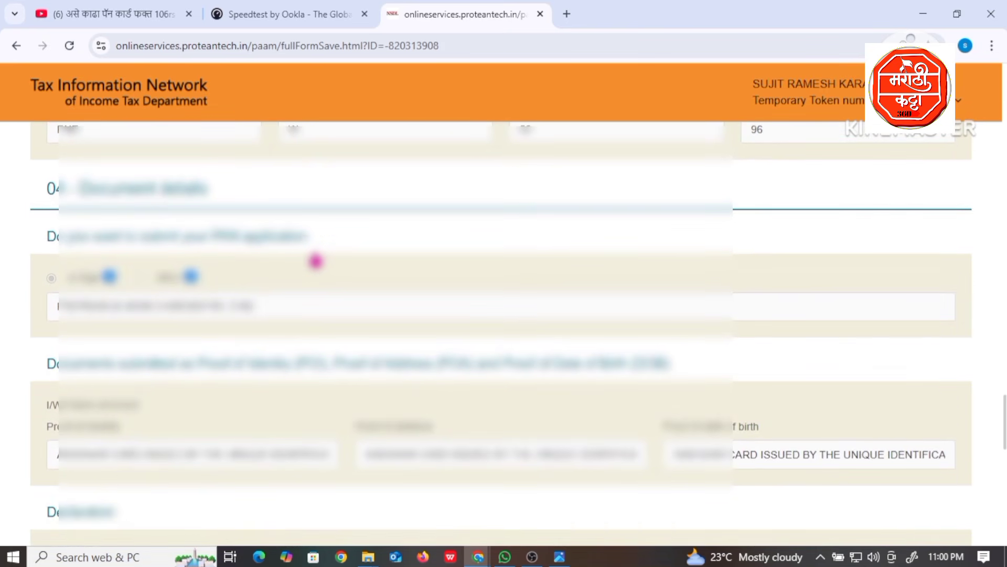
scroll(317, 259, "down", 3)
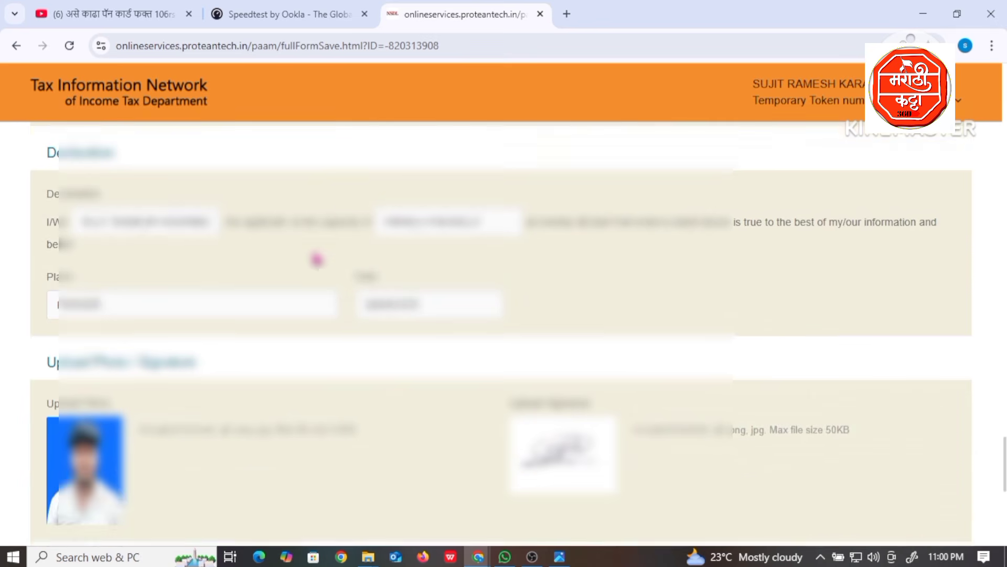
scroll(315, 261, "down", 5)
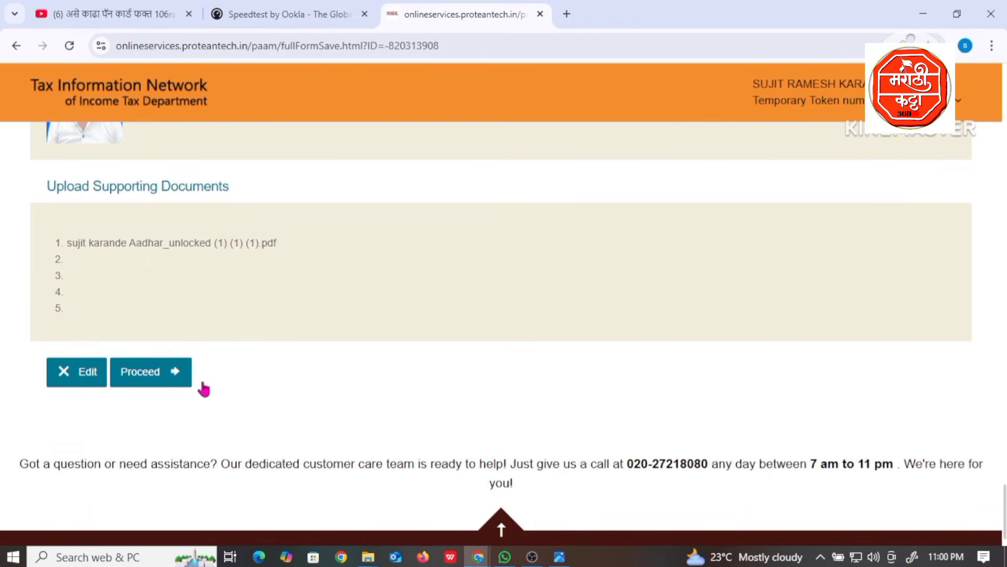
left_click(145, 387)
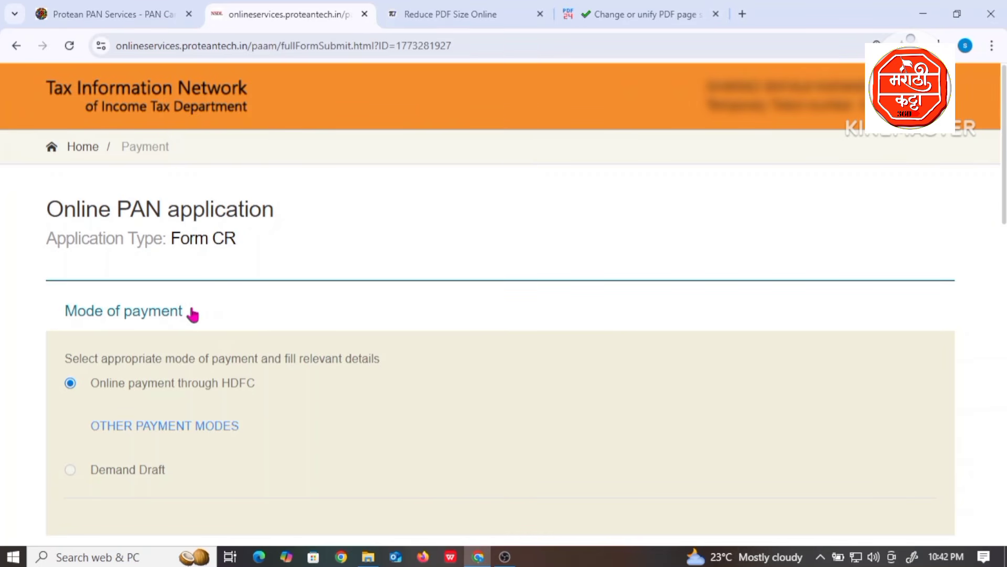
Show the other payment modes and choose online payment through PAYTM
scroll(114, 325, "down", 1)
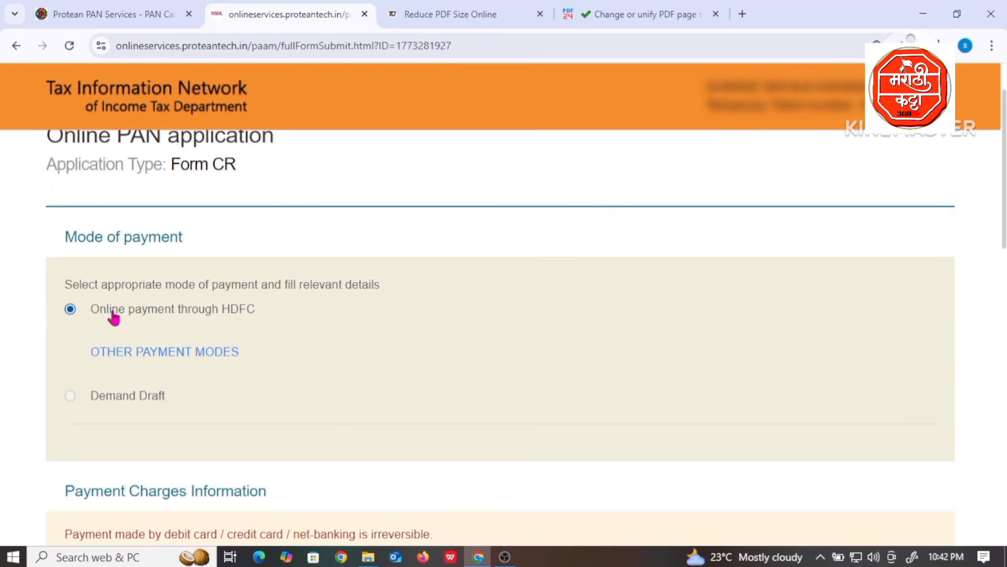
scroll(114, 318, "down", 1)
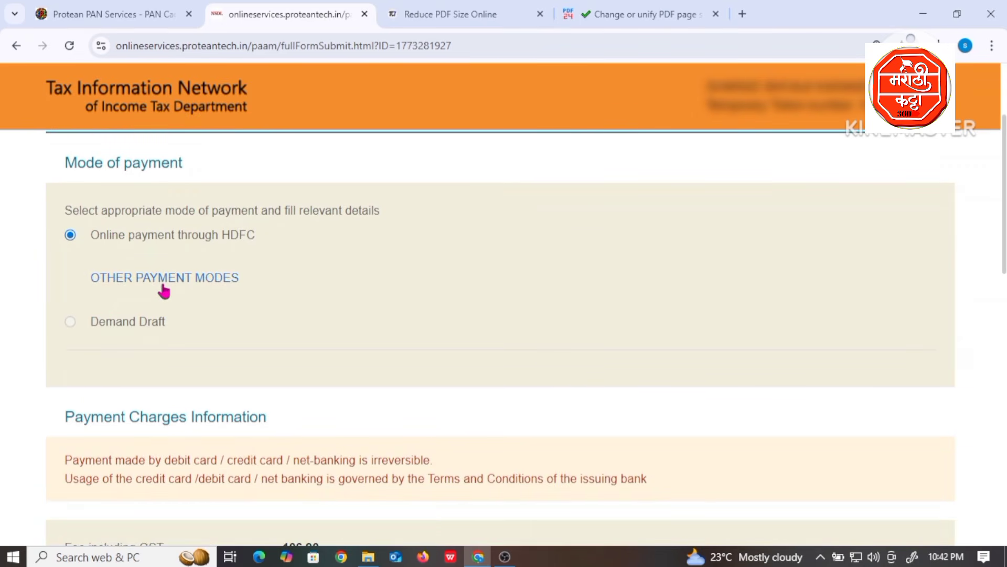
left_click(126, 282)
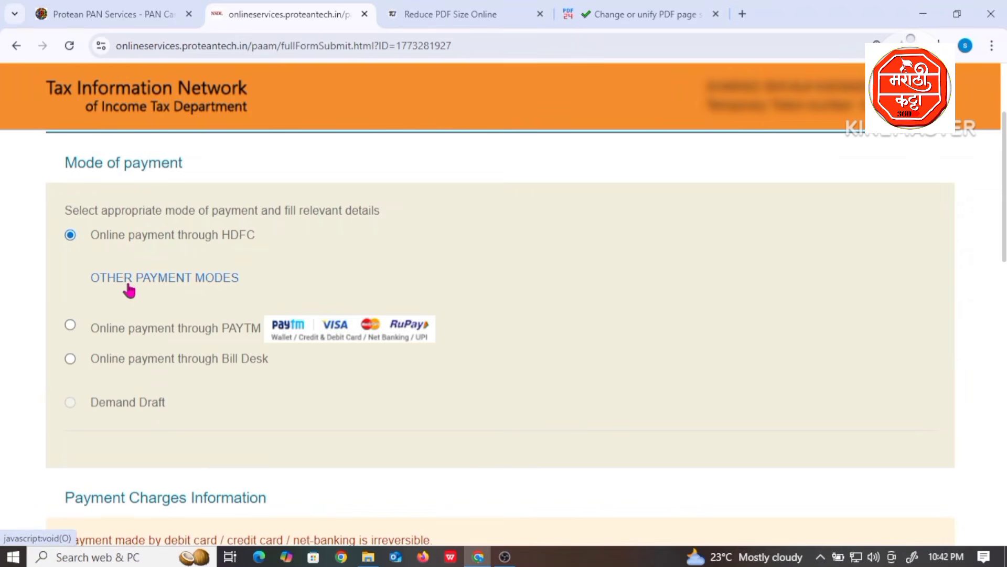
scroll(135, 310, "down", 1)
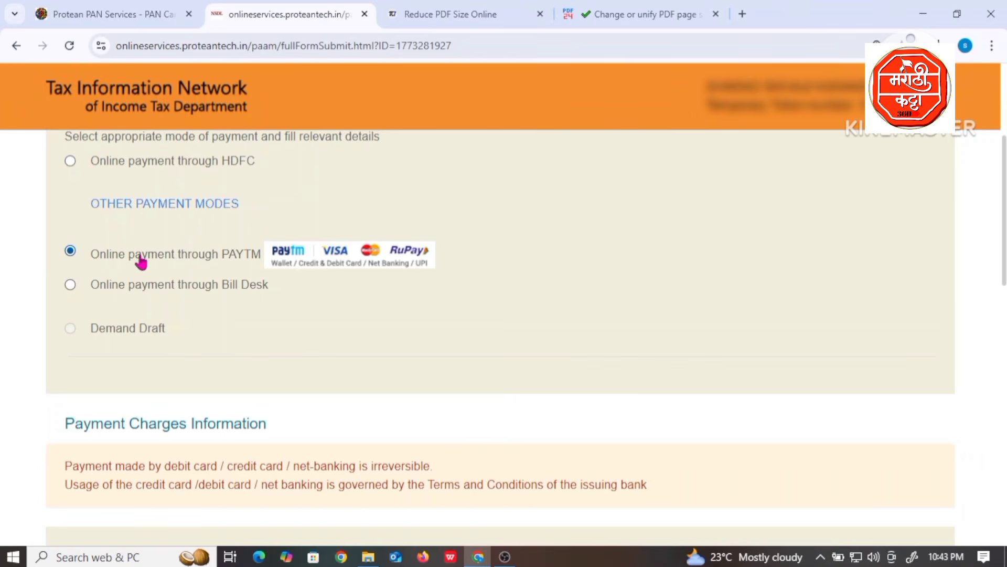
Review the payment charges information, agree to the terms of service and proceed to payment
scroll(163, 277, "down", 3)
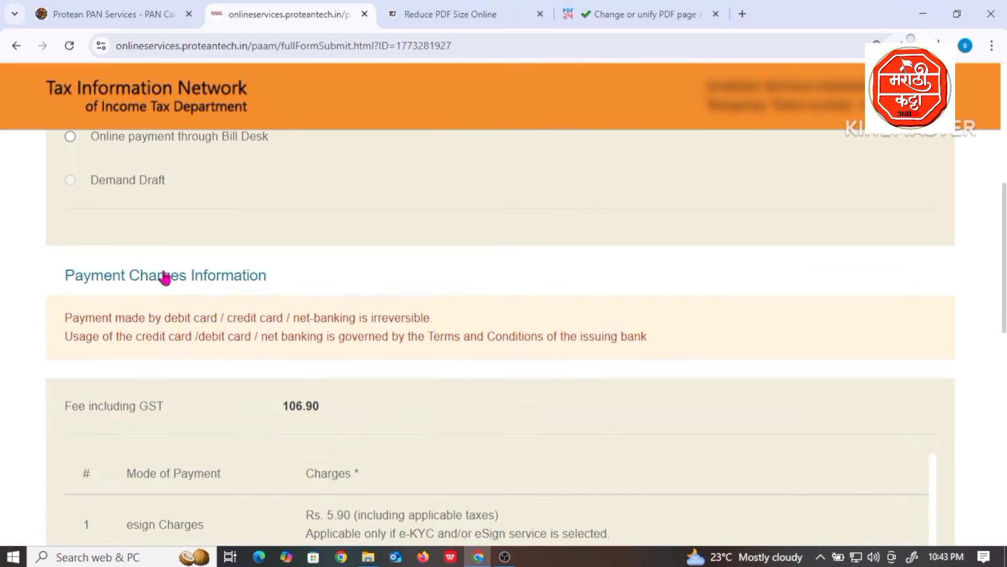
scroll(195, 277, "down", 1)
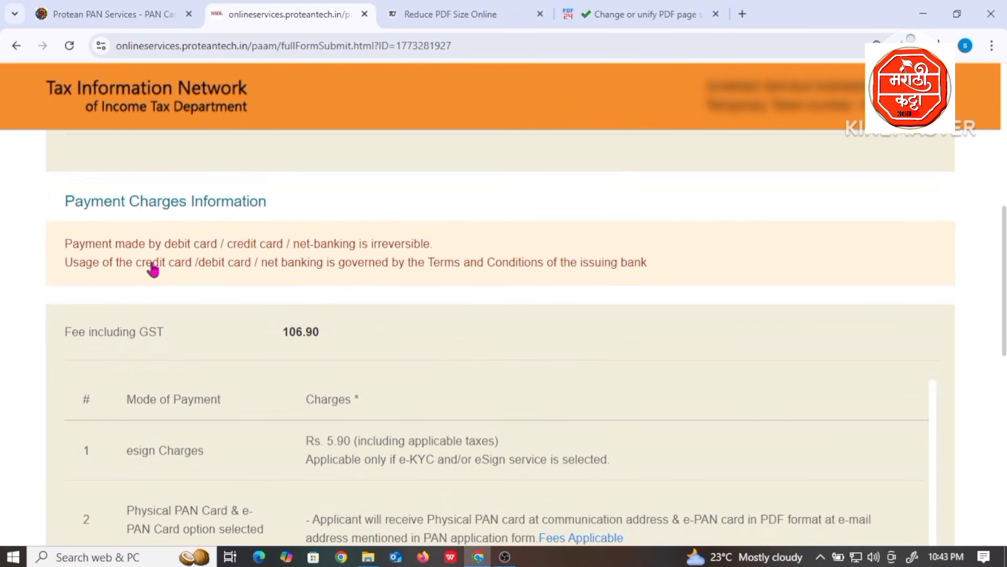
scroll(179, 292, "down", 1)
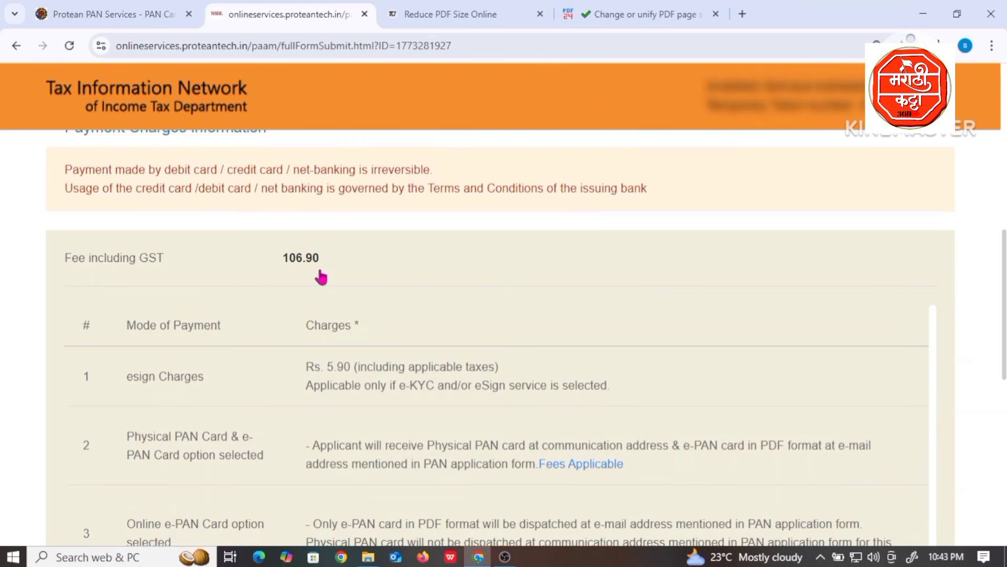
scroll(321, 290, "down", 5)
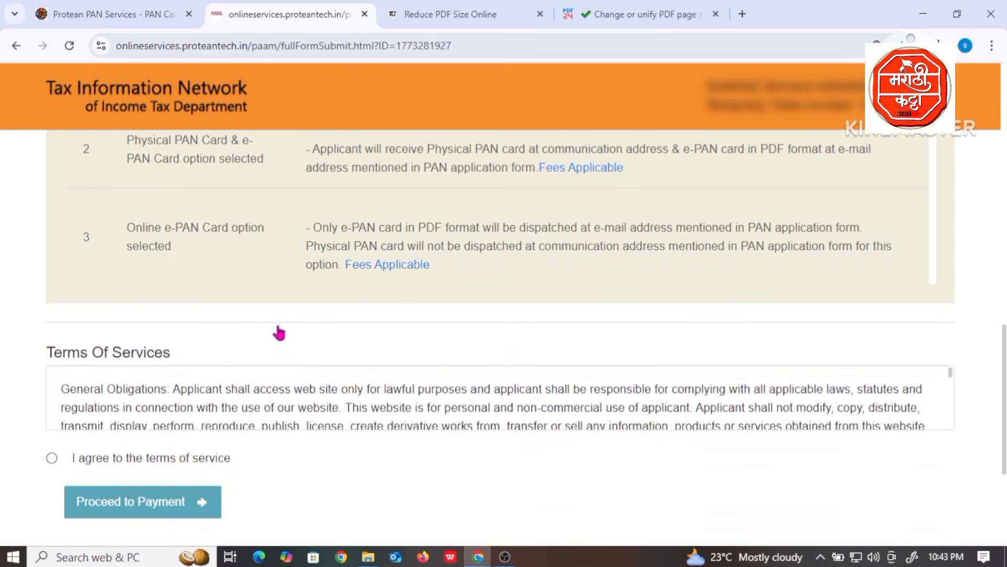
left_click(52, 459)
scroll(49, 380, "down", 1)
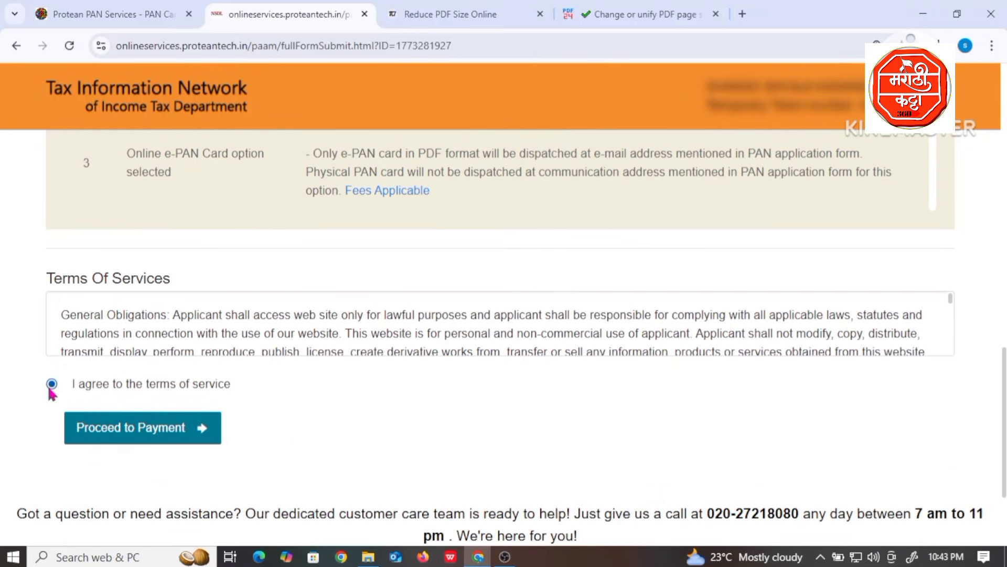
left_click(136, 439)
Check the fee including GST and the transaction ID, and confirm the payment to reach the Paytm gateway
scroll(139, 419, "down", 1)
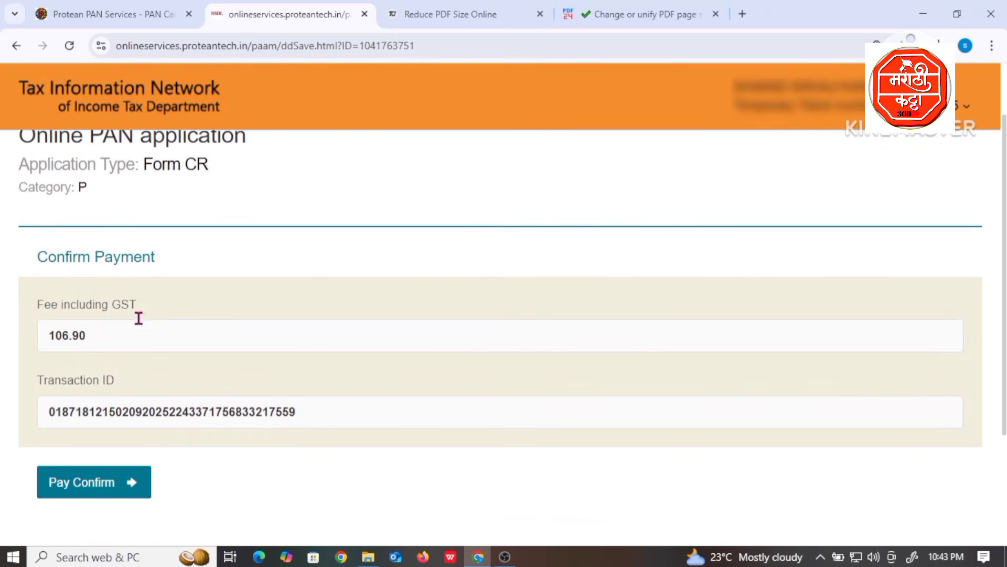
scroll(138, 318, "down", 1)
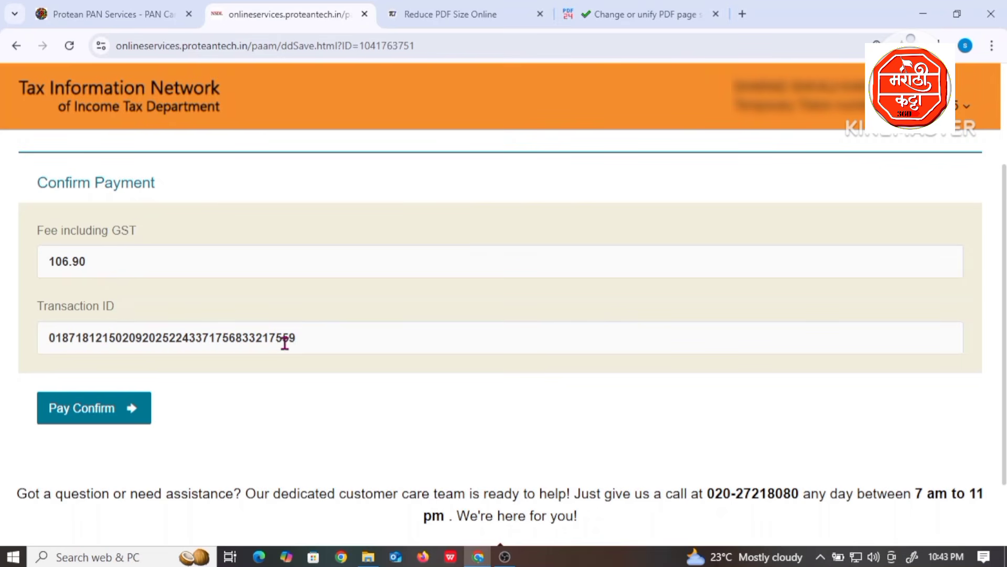
left_click(75, 414)
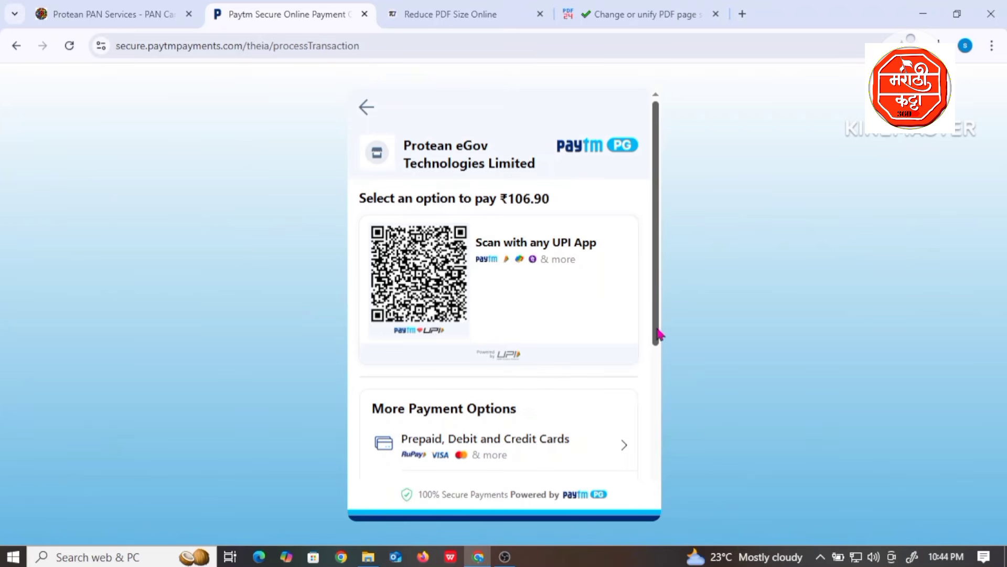
Examine the available Paytm payment options, including the UPI QR code, cards, UPI, net banking and wallet login
scroll(660, 346, "down", 1)
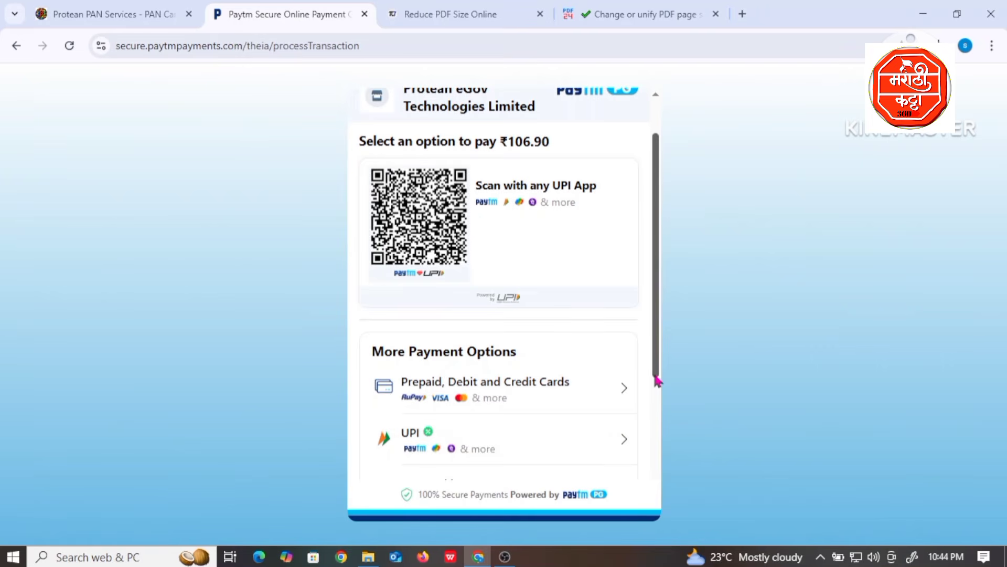
scroll(657, 399, "down", 1)
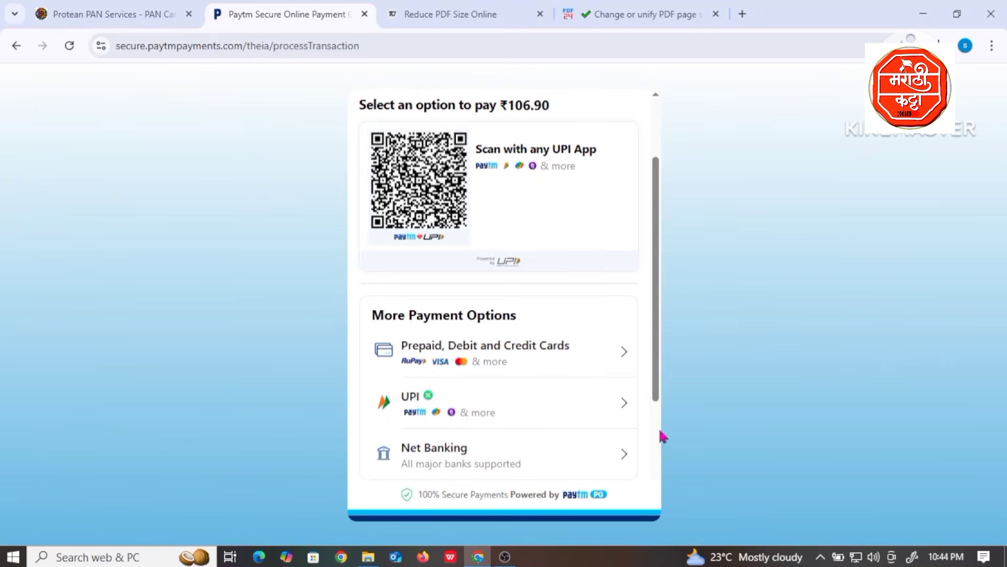
scroll(660, 431, "down", 4)
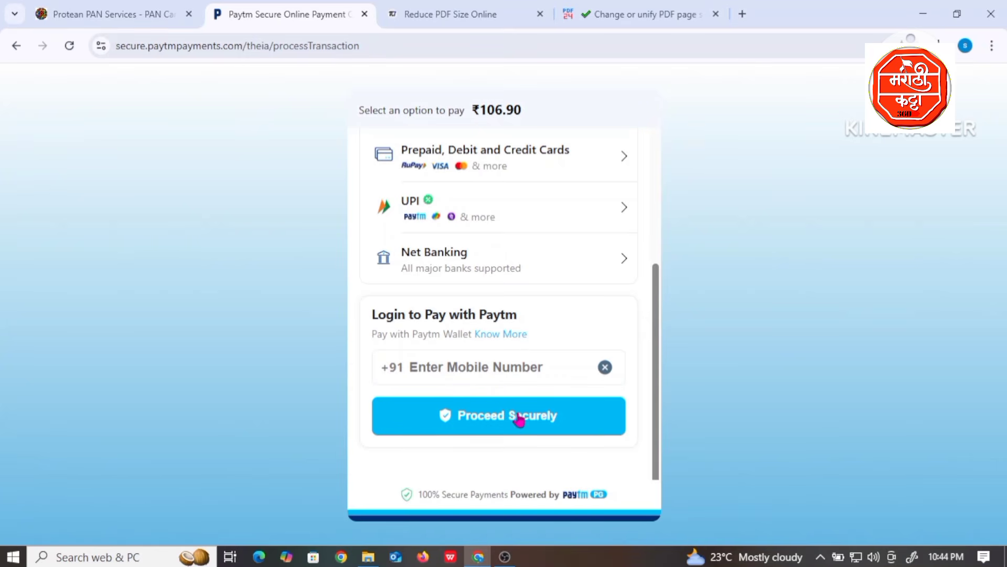
scroll(512, 367, "up", 5)
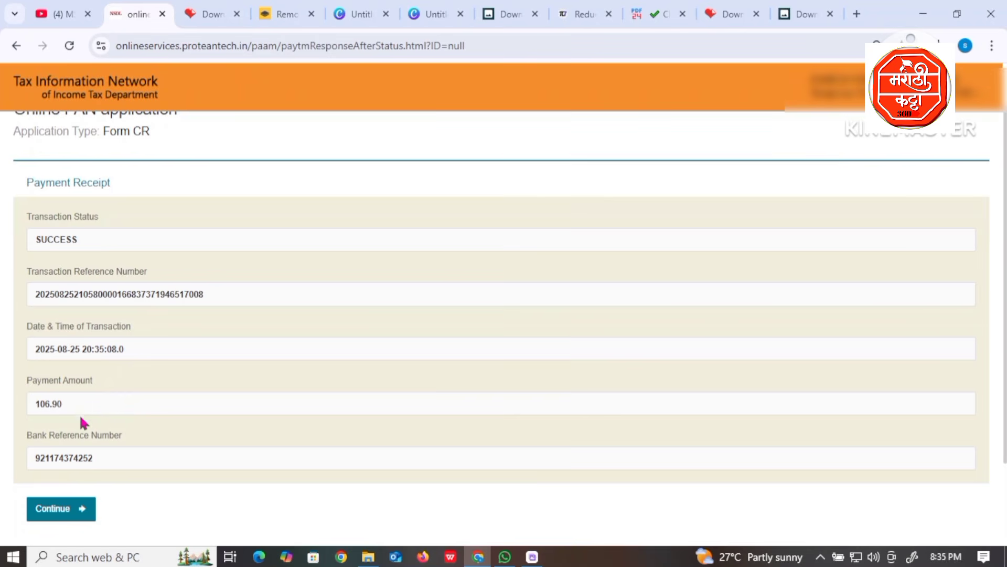
Continue from the payment receipt and authenticate the applicant's Aadhaar details after consenting to their use for e-signing
left_click(63, 509)
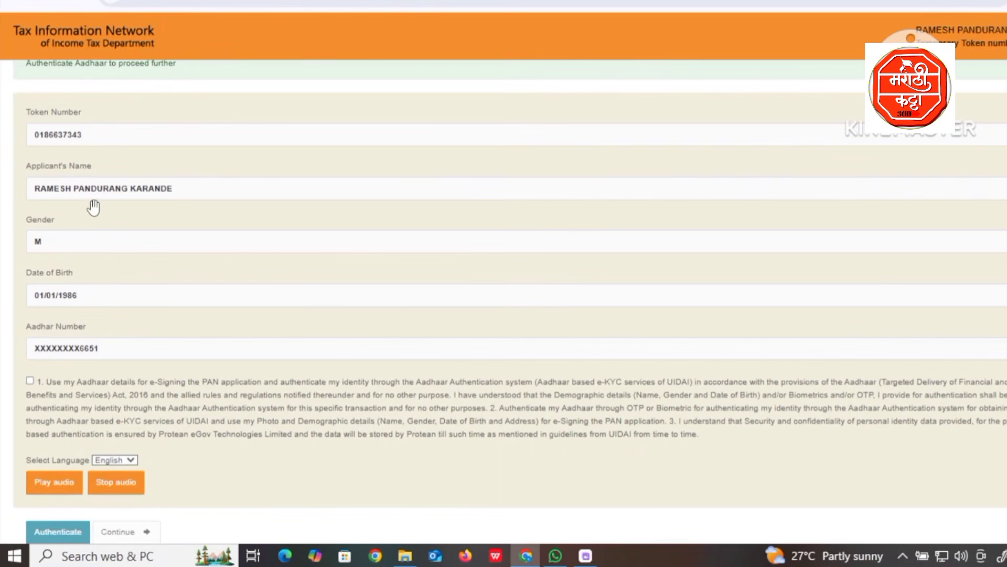
left_click(29, 380)
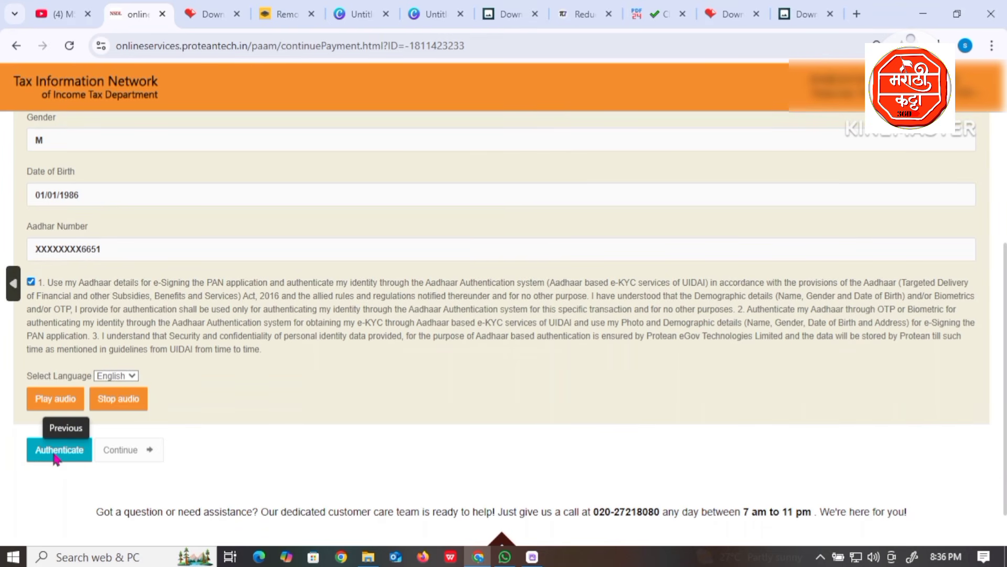
left_click(109, 452)
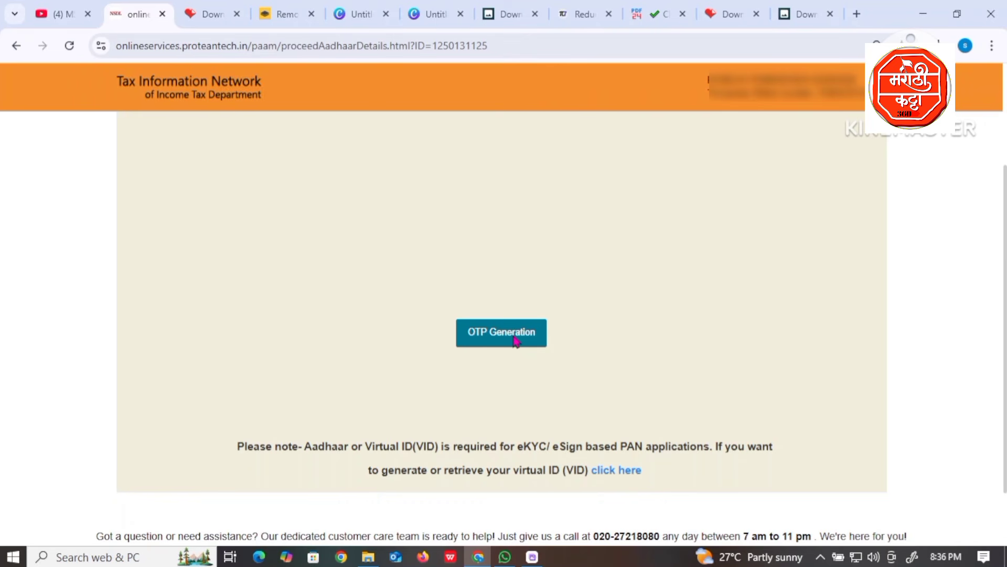
Start OTP generation, authorize Protean eGov Technologies to e-sign the application, enter the Aadhaar number and request the OTP
left_click(516, 341)
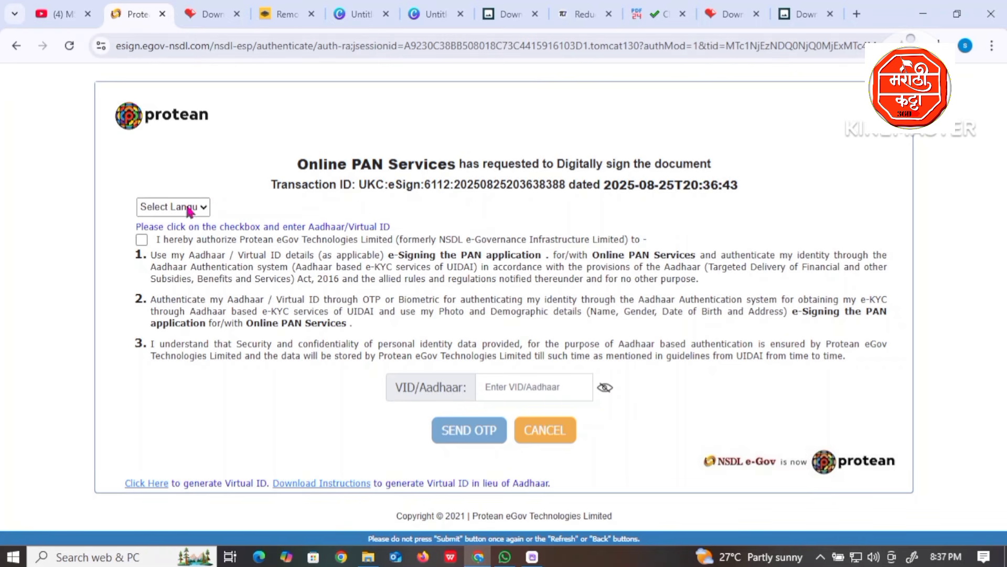
left_click(142, 240)
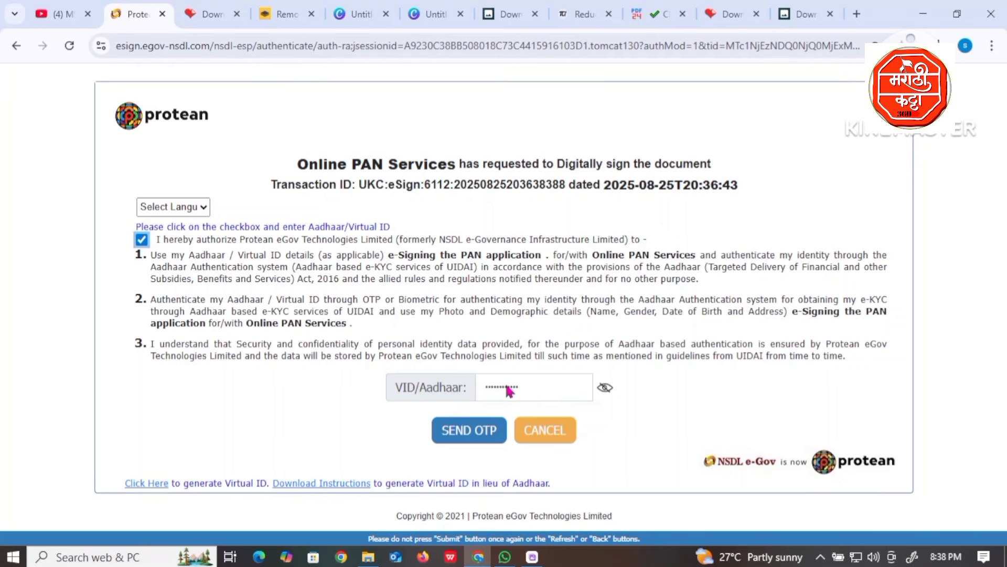
left_click(467, 436)
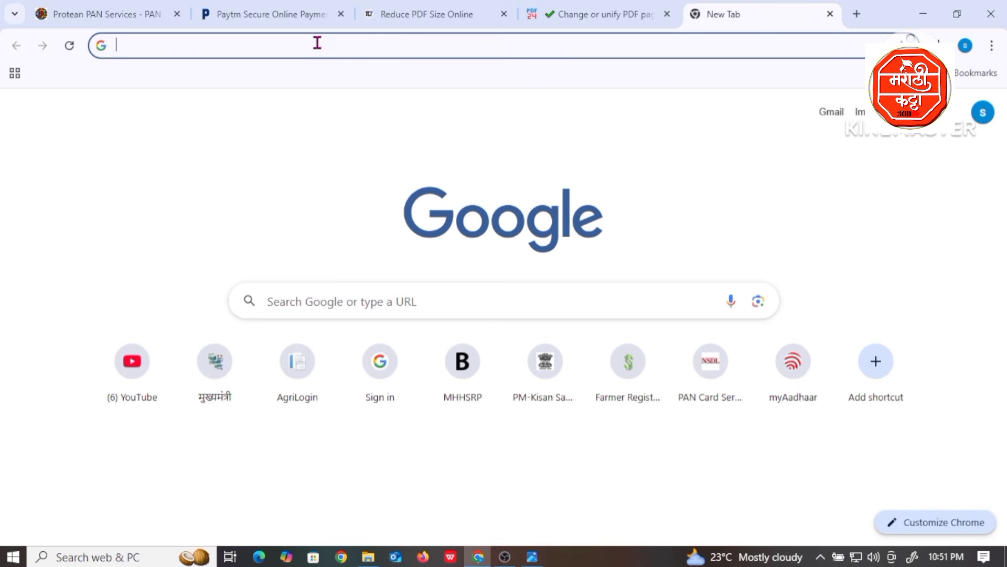
Search the web for "pan card status" and open the Track your PAN/TAN Application Status page
left_click(318, 43)
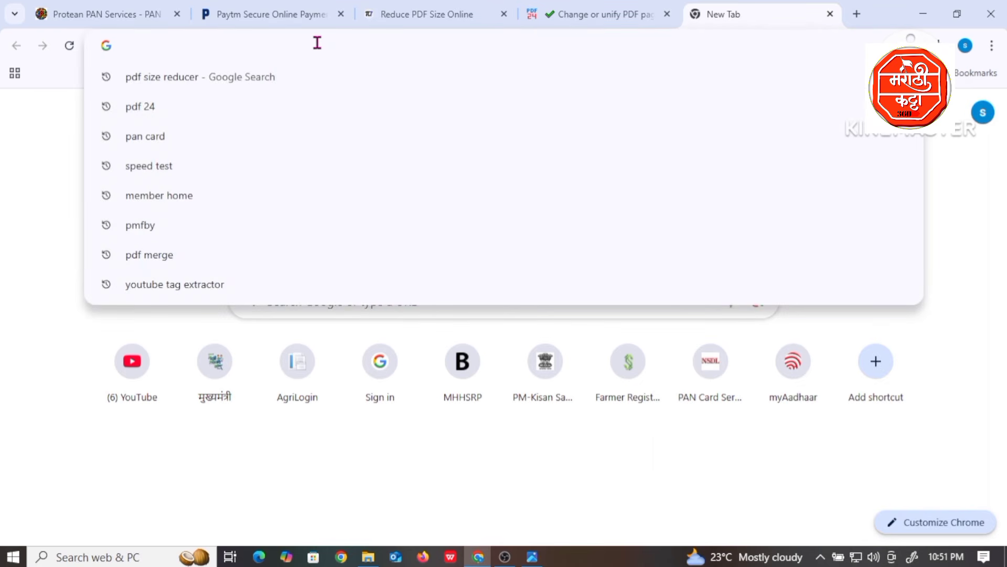
type("PAN")
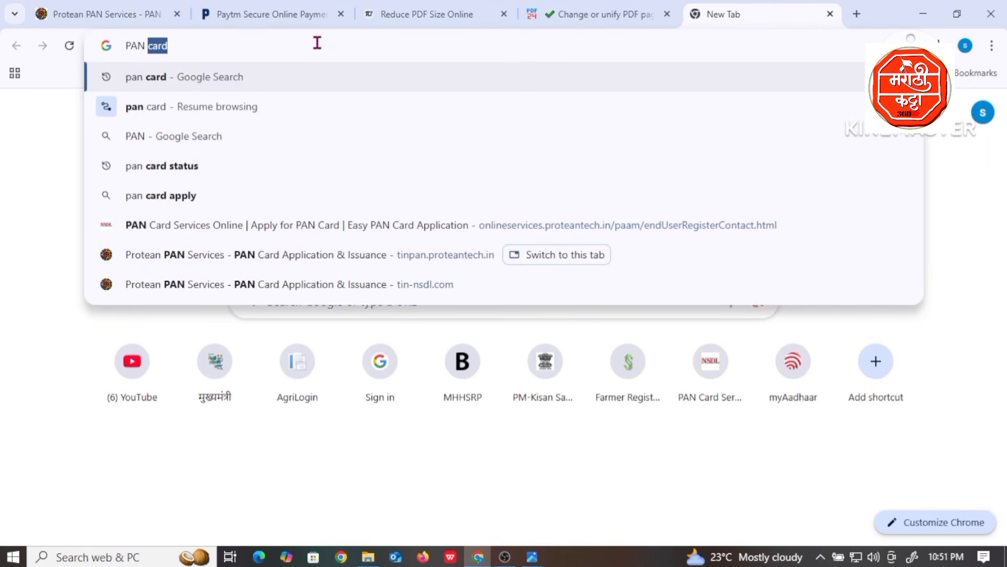
left_click(237, 166)
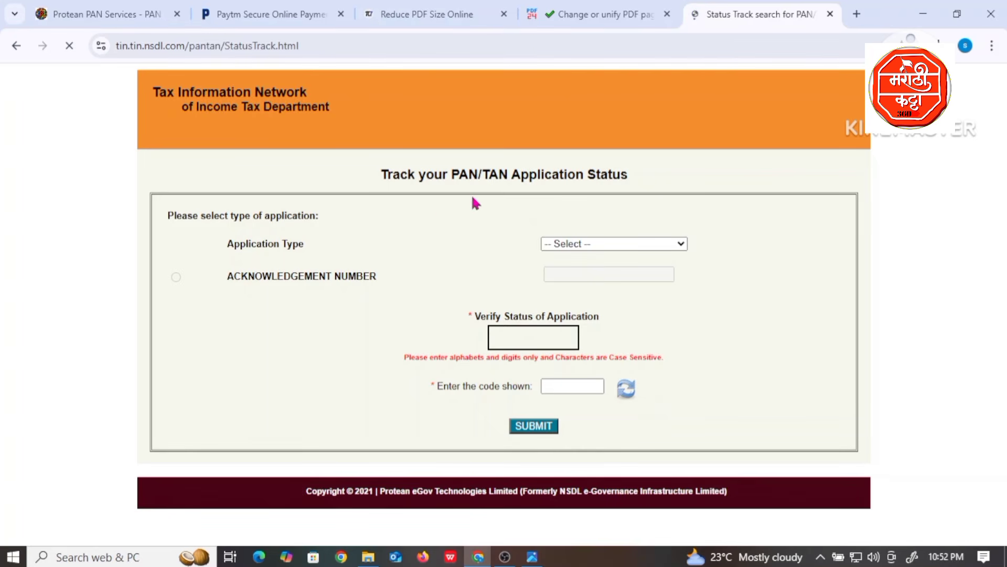
Set the application type to PAN - New / Change Request and fill in the saved acknowledgement number
left_click(577, 245)
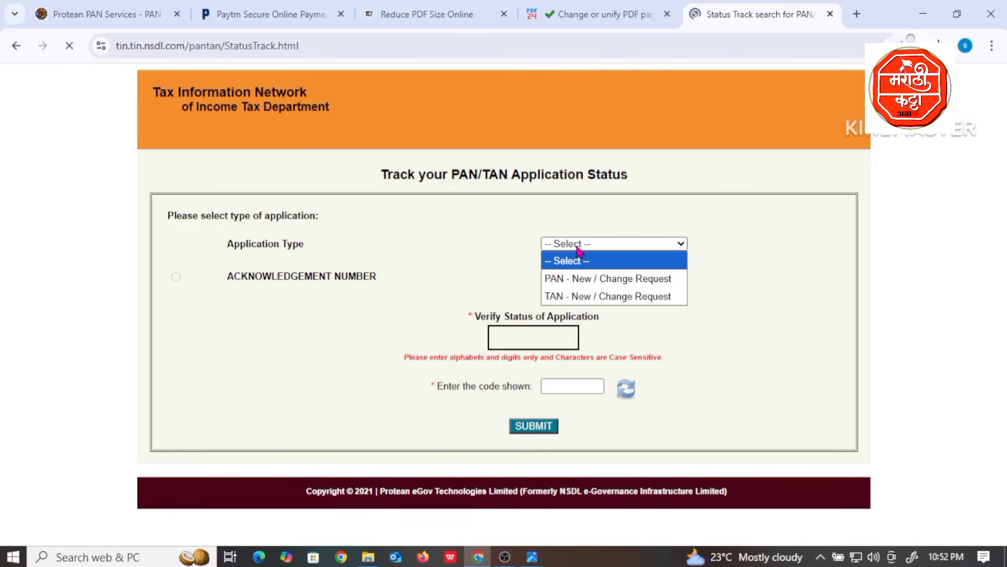
left_click(593, 278)
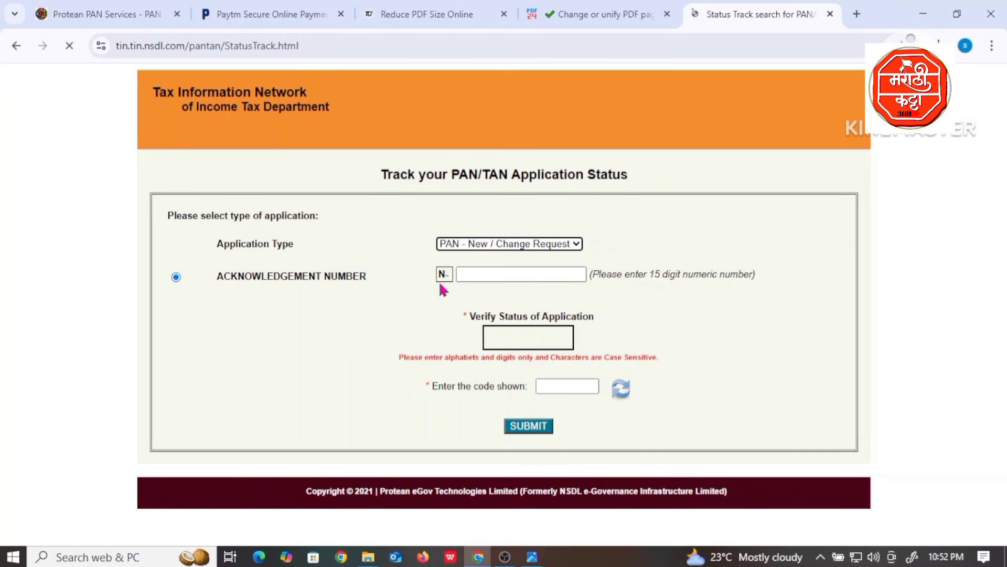
left_click(480, 274)
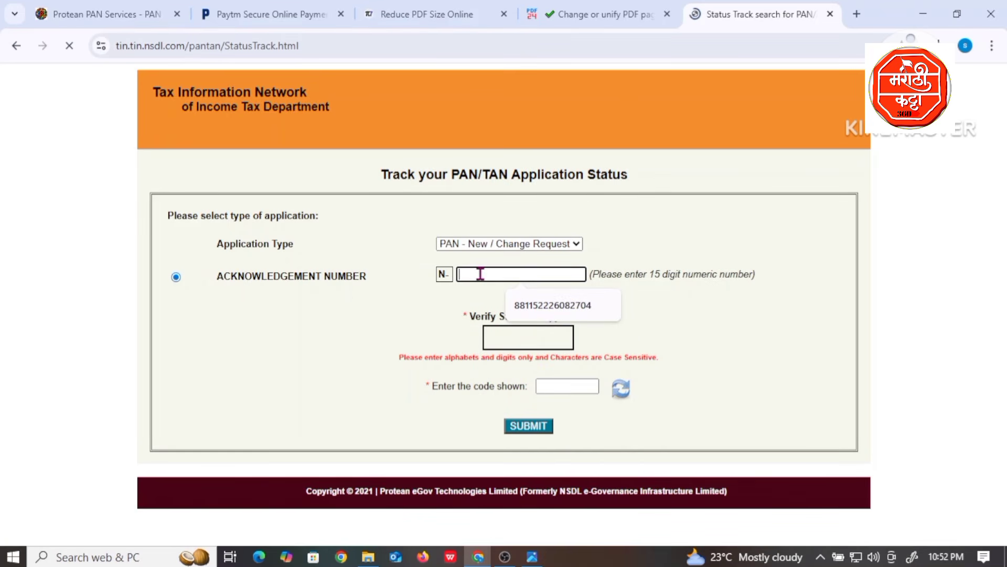
left_click(536, 304)
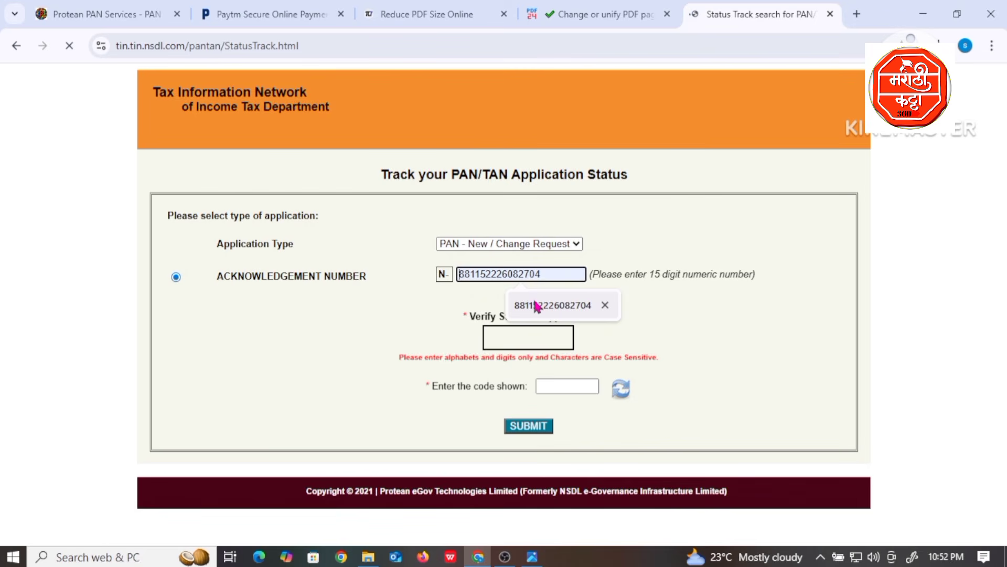
left_click(535, 305)
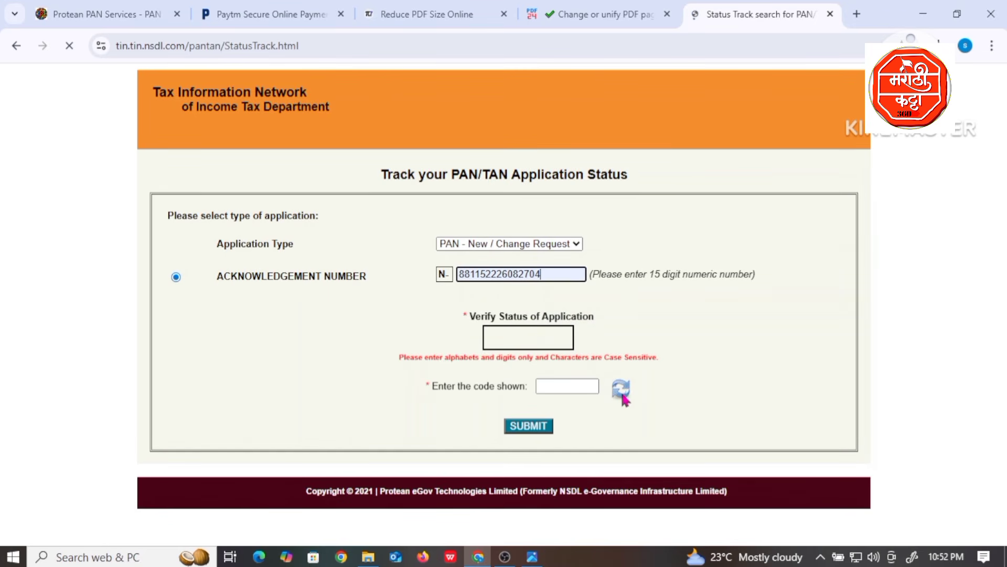
Go to the captcha code field and try to submit the PAN application status request
left_click(529, 339)
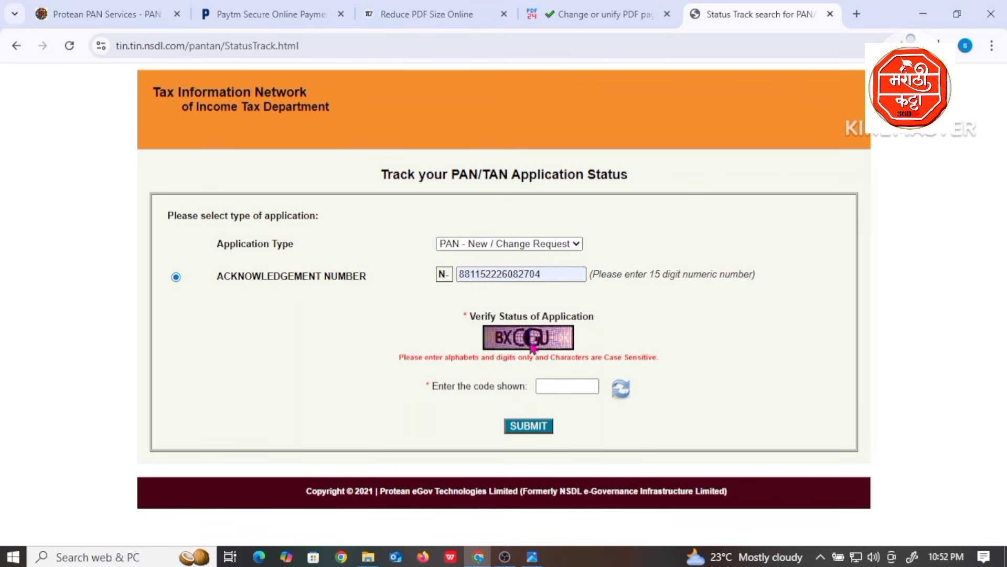
left_click(552, 385)
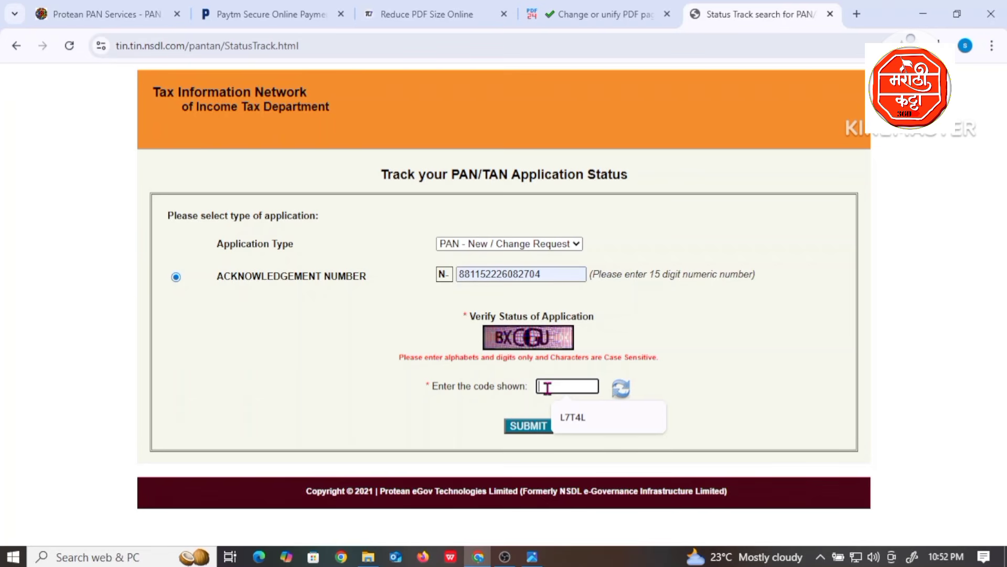
left_click(493, 431)
left_click(529, 426)
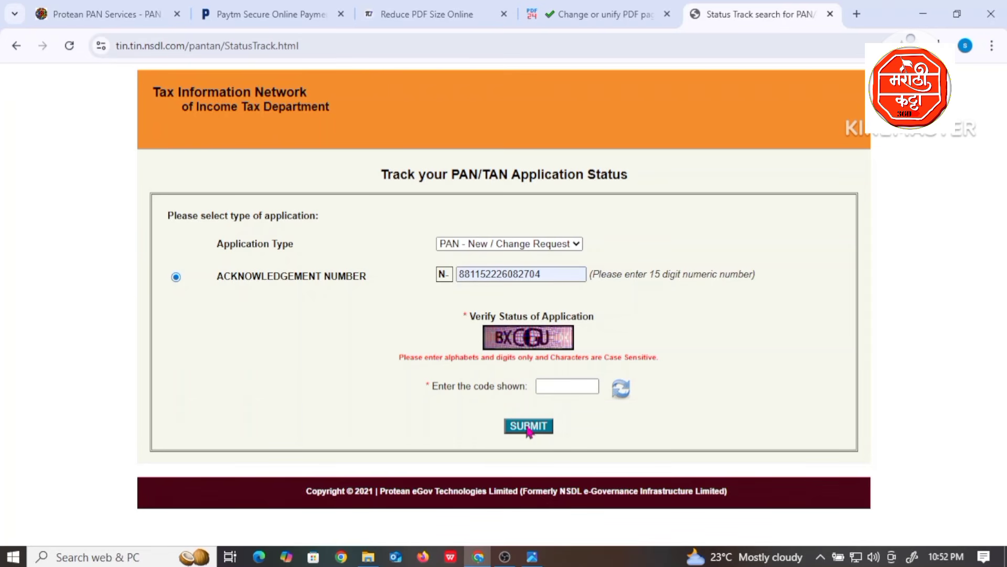